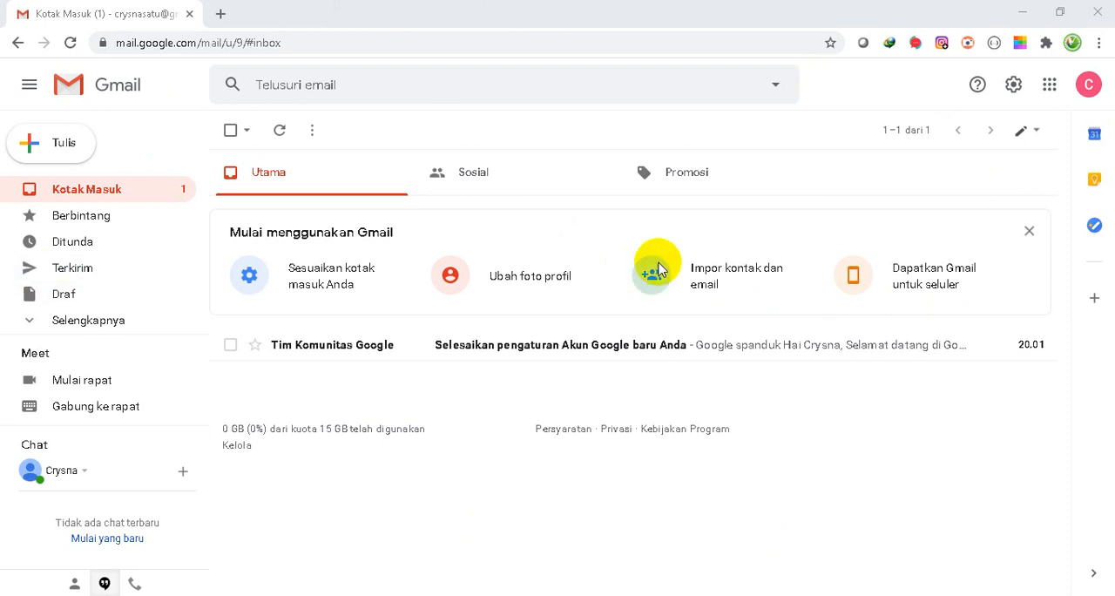
- Switch from Gmail to Google Drive and create a folder named KELAS 7A in Drive Saya
left_click(1052, 87)
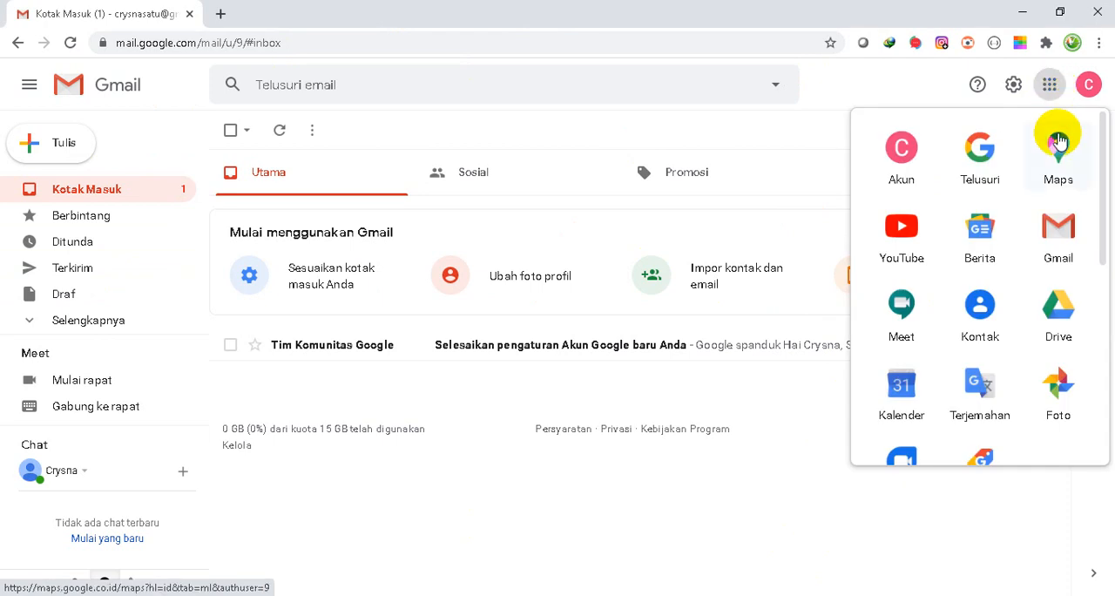
left_click(1056, 323)
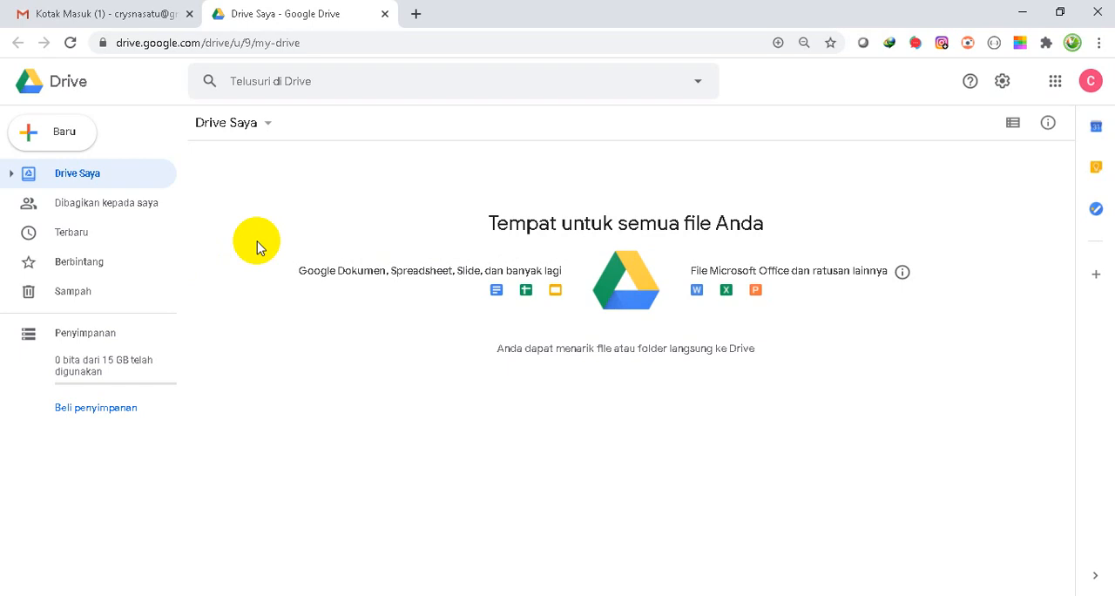
left_click(41, 136)
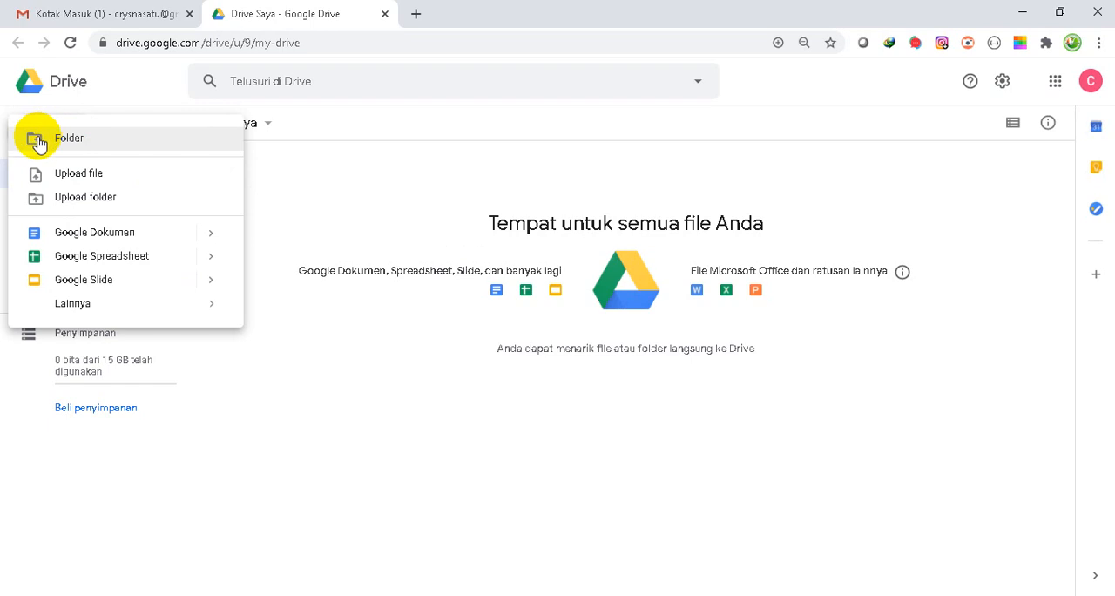
left_click(40, 142)
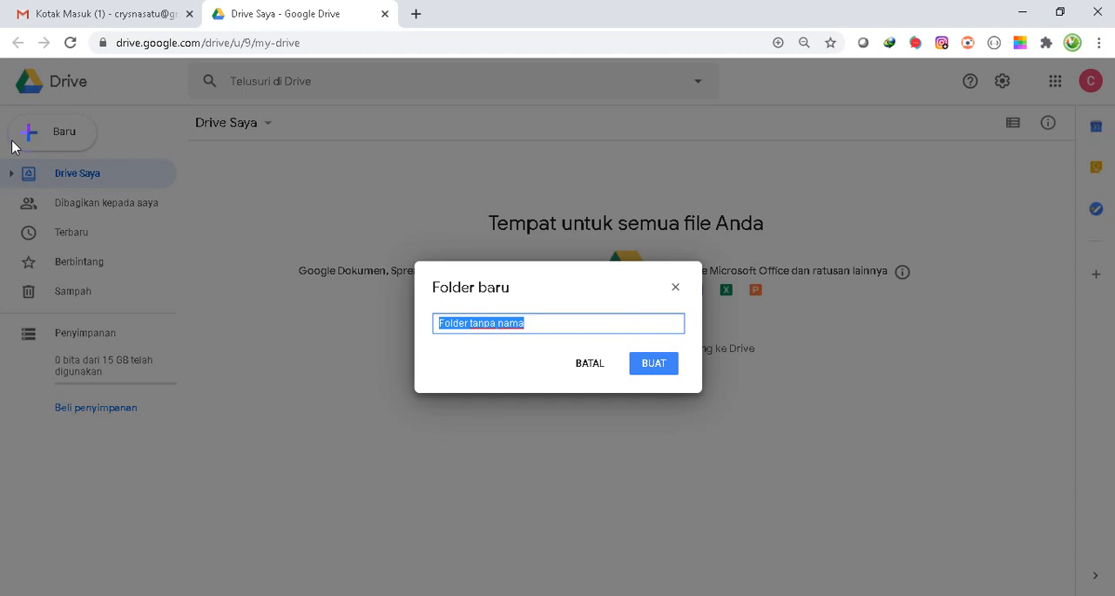
type("KELAS ")
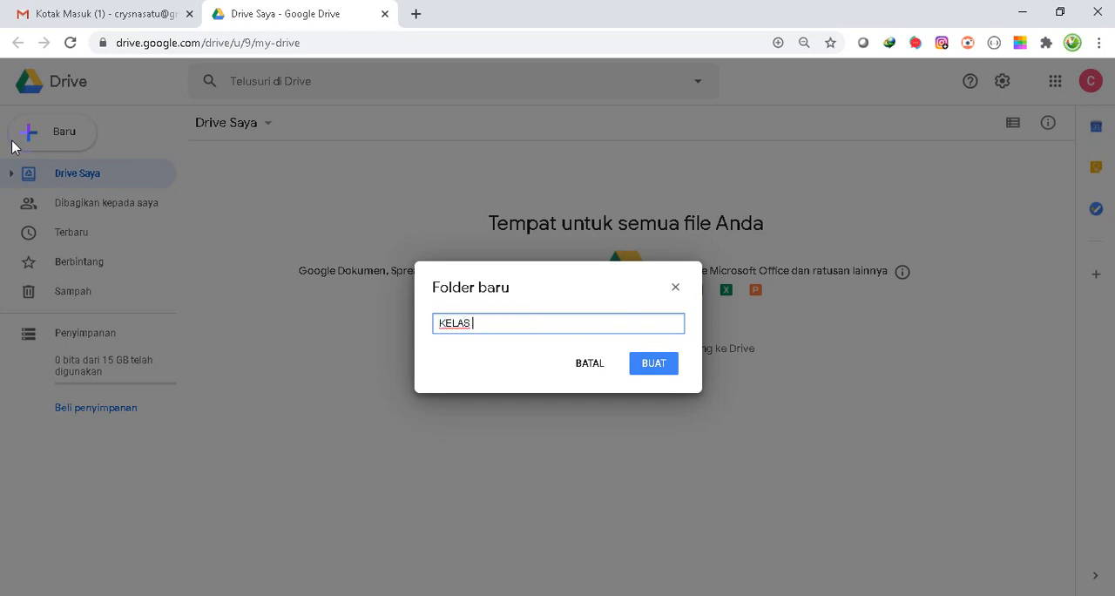
type("7A")
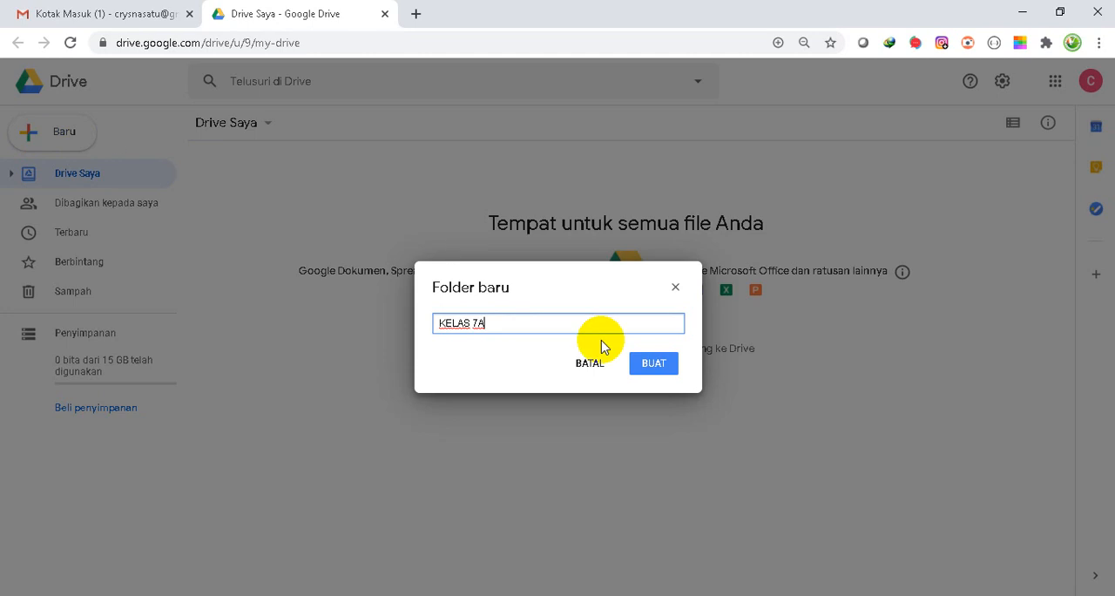
left_click(675, 375)
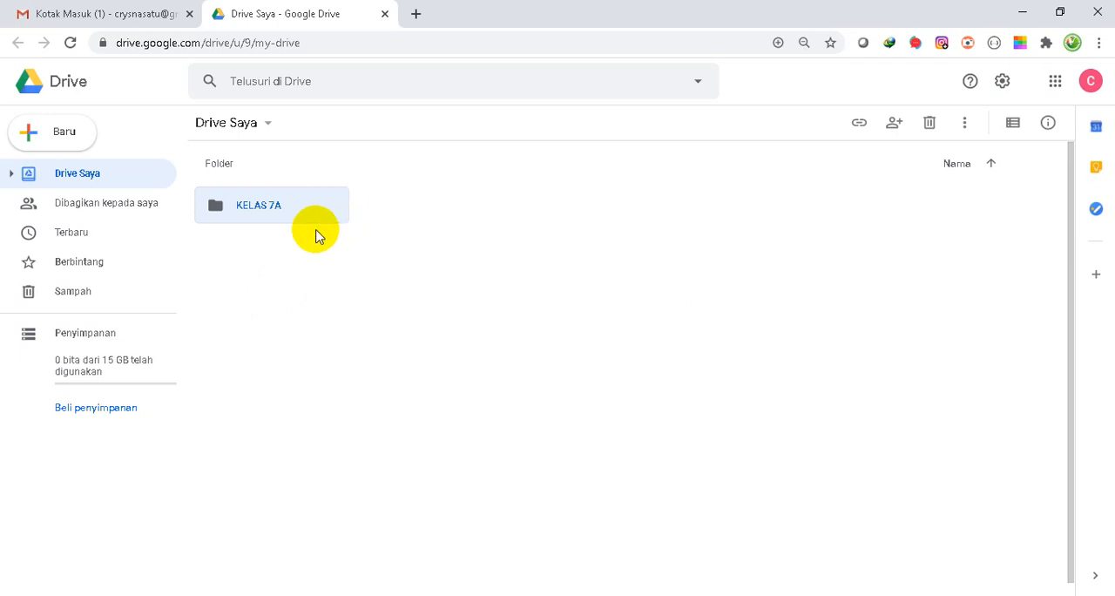
- Create a subfolder named DAFTAR HADIR ONLINE inside the KELAS 7A folder
double_click(221, 215)
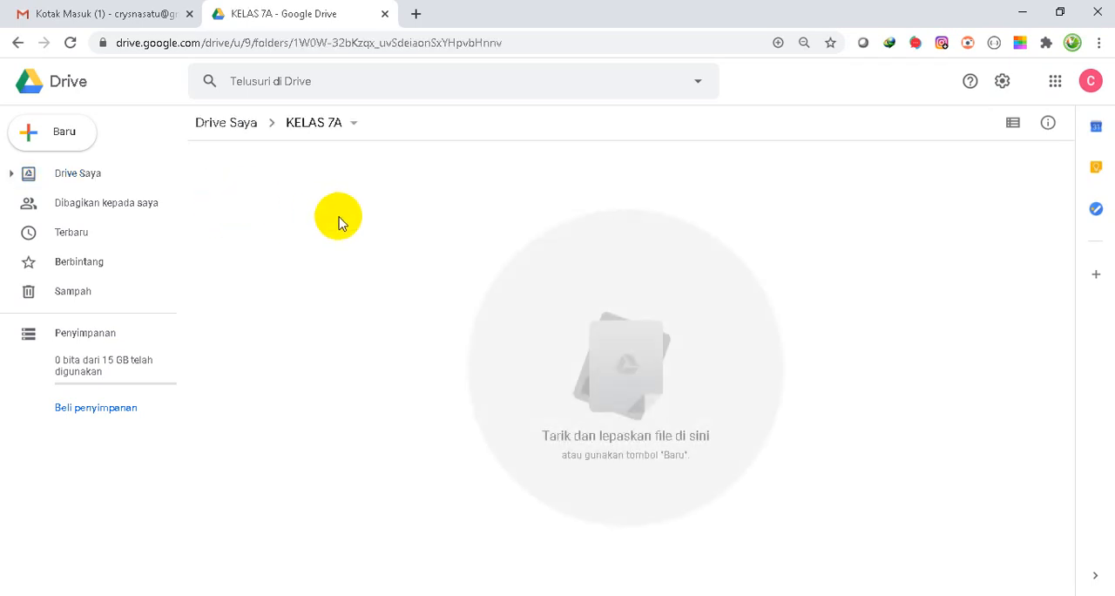
left_click(35, 135)
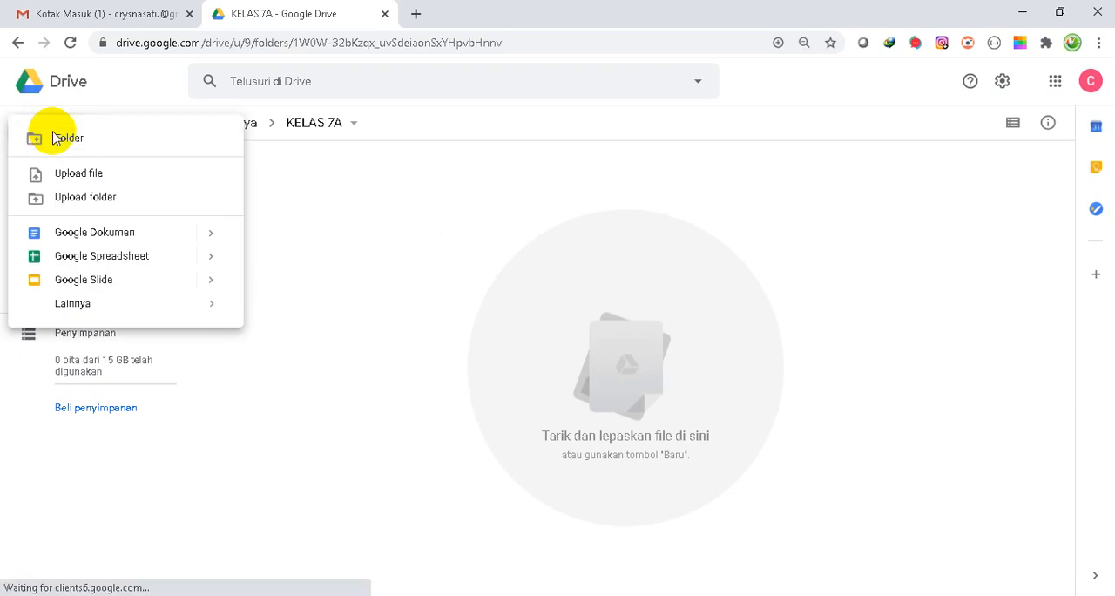
left_click(54, 138)
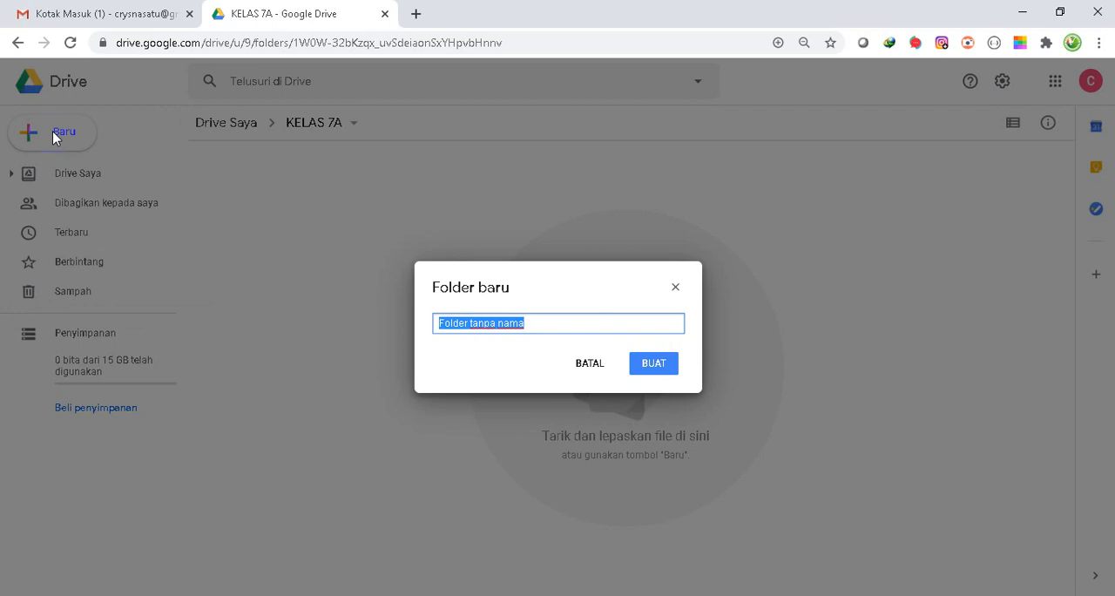
type("DAFTAR")
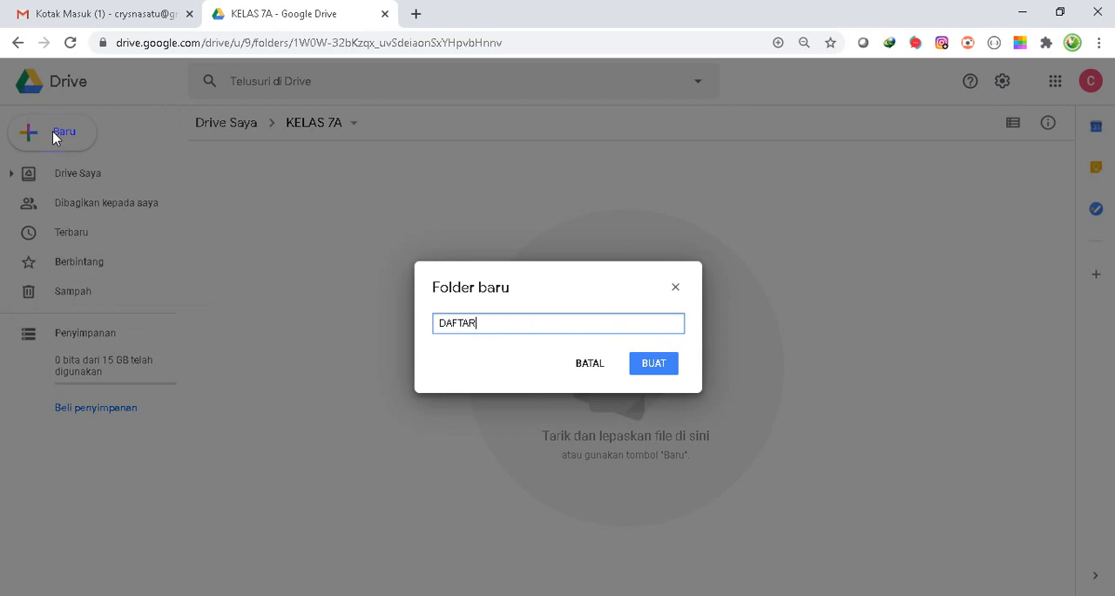
type(" HADIR ONLINE")
left_click(650, 370)
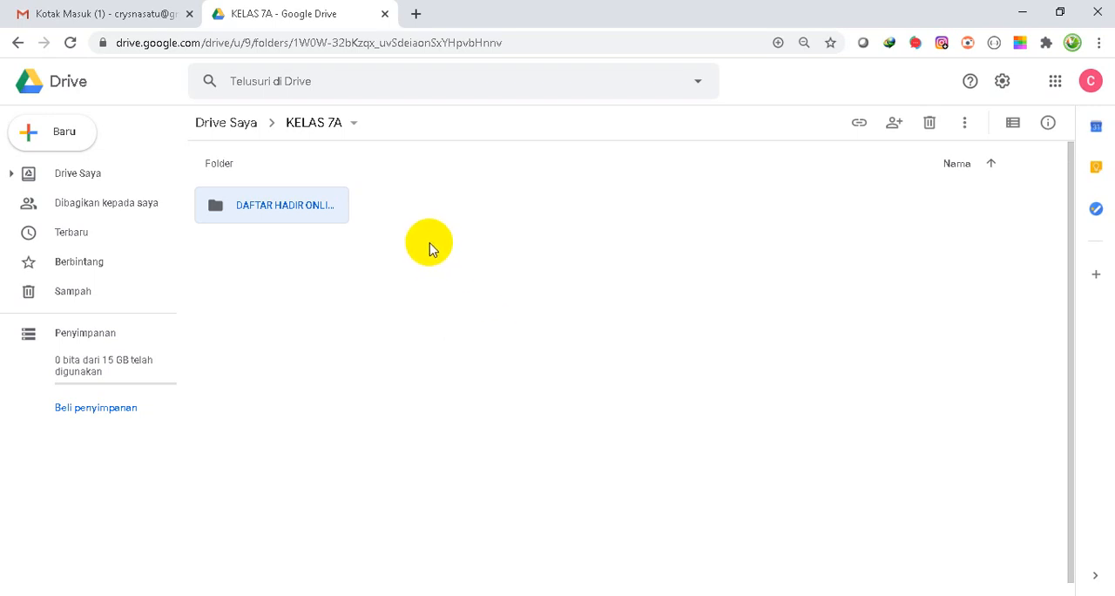
- Create another subfolder named MATERI inside KELAS 7A
left_click(31, 133)
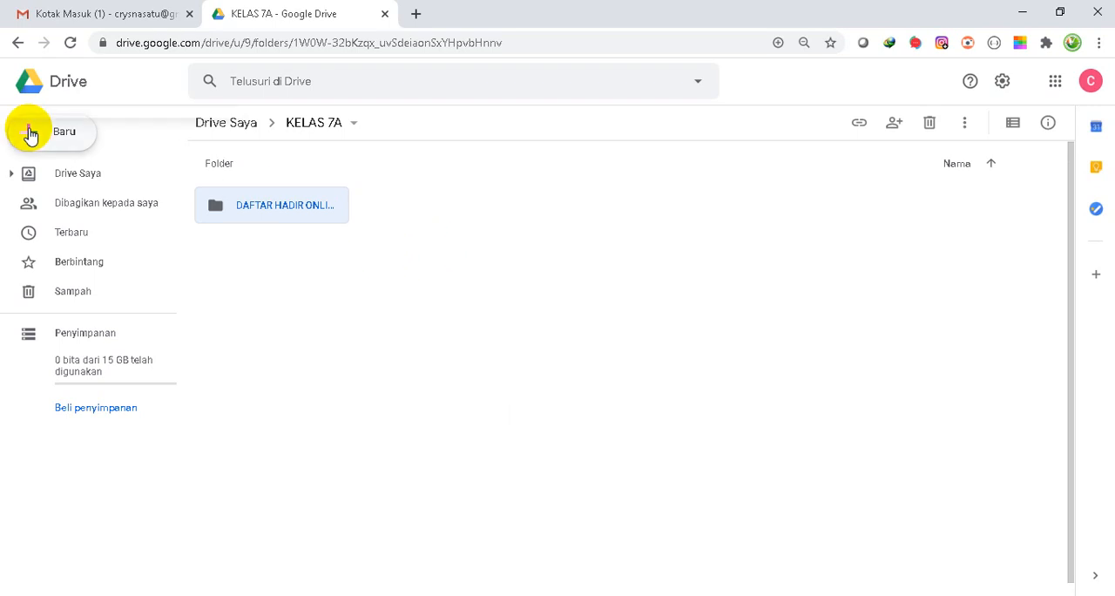
left_click(31, 137)
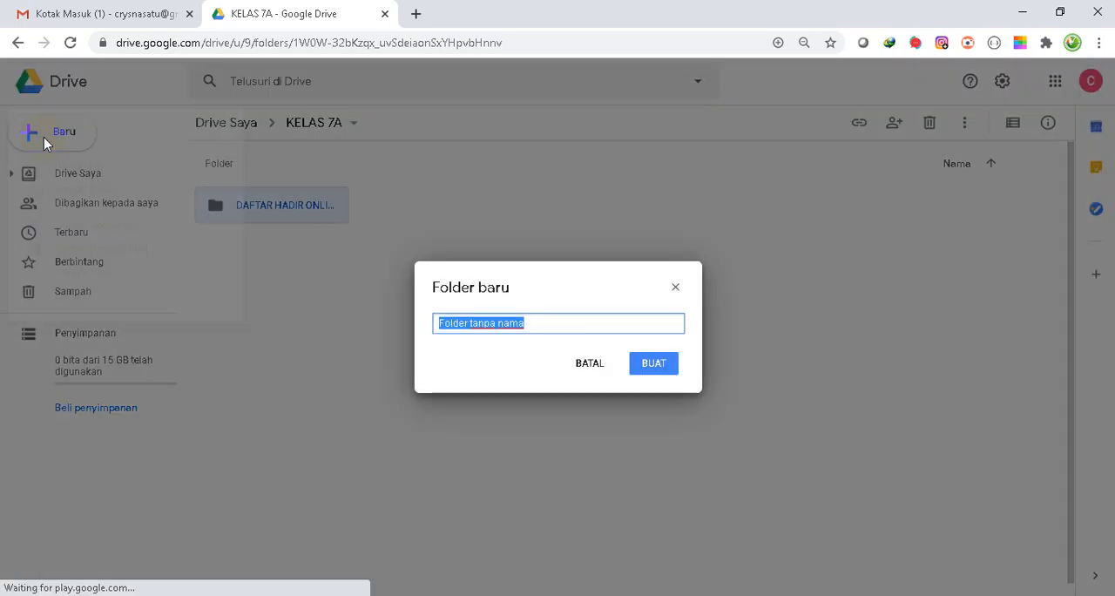
type("MATERI")
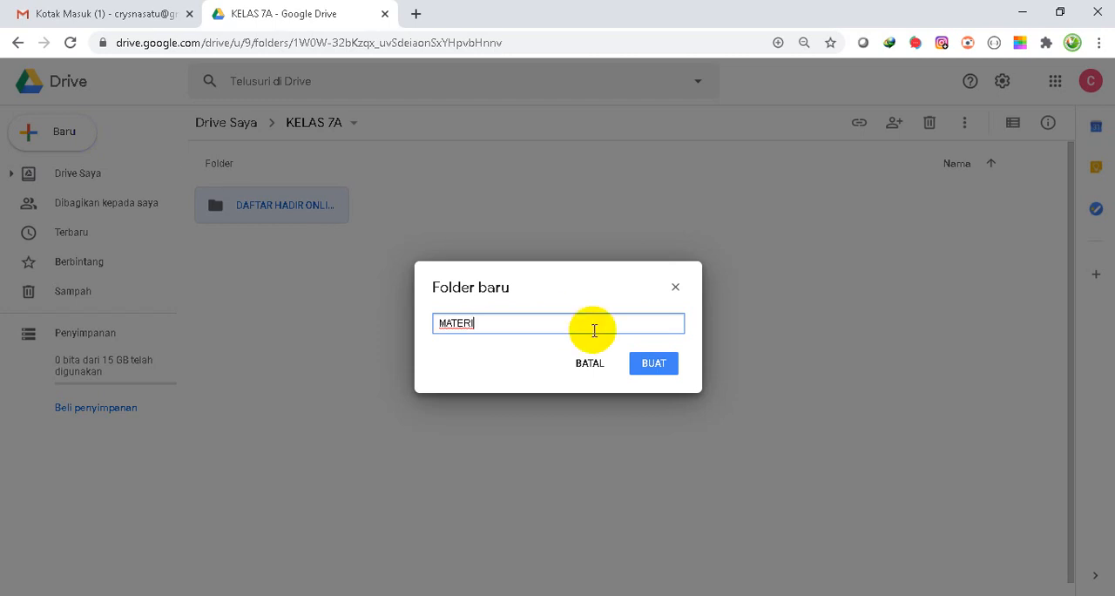
left_click(654, 366)
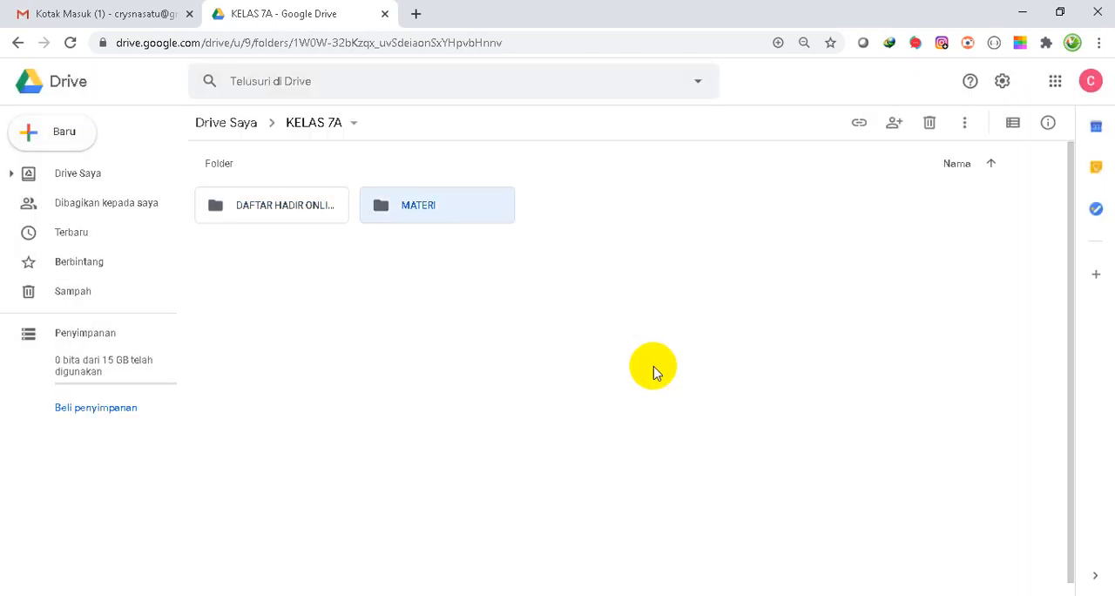
- Create a third subfolder named VIDEO PEMBELAJARAN inside KELAS 7A
left_click(31, 130)
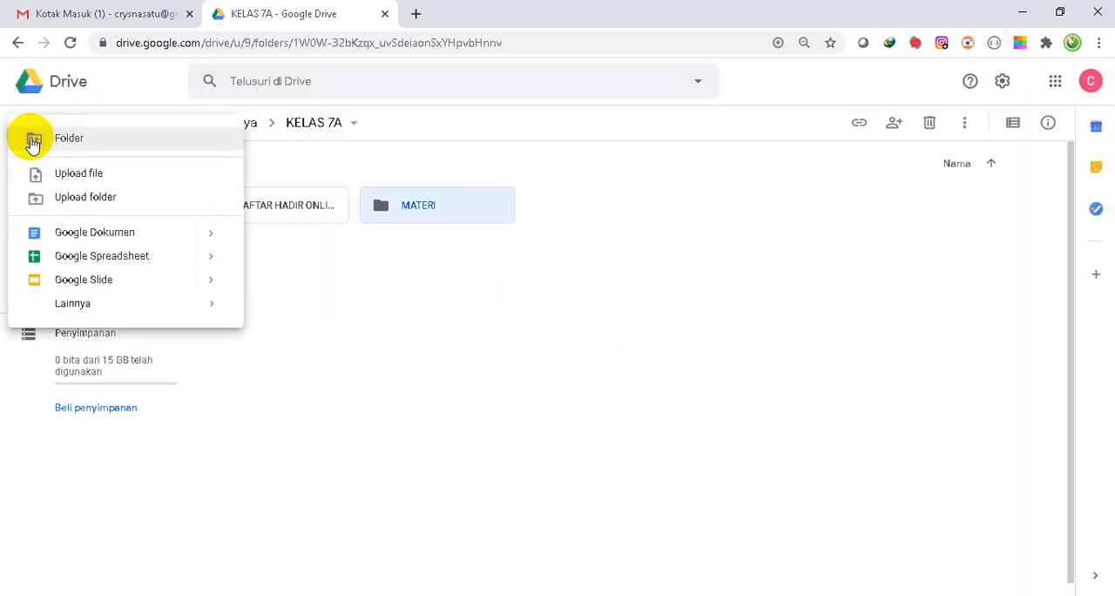
left_click(47, 142)
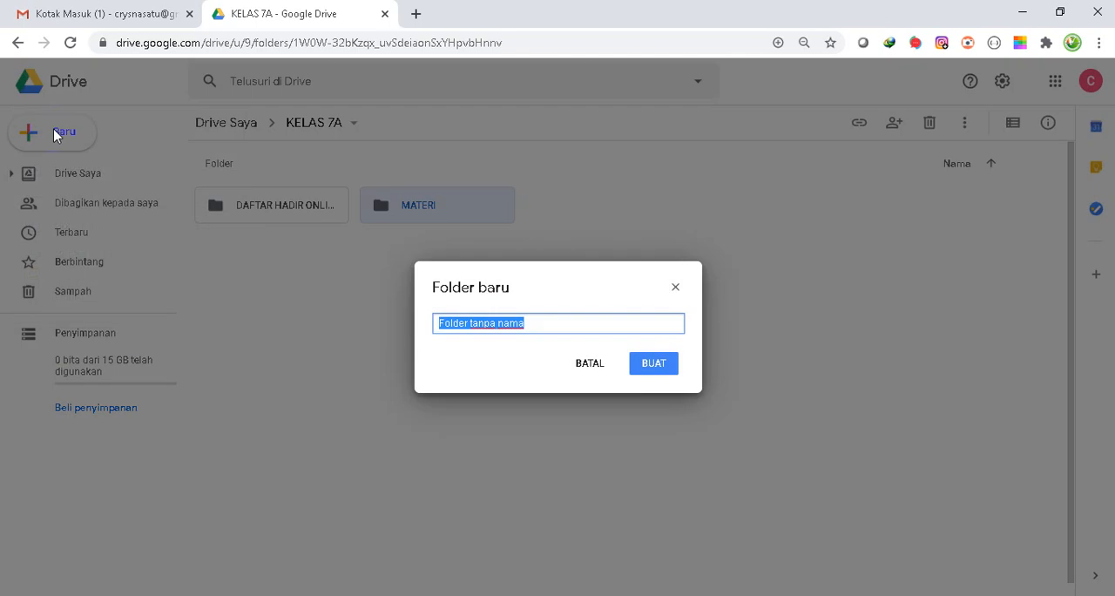
type("VIDEO T")
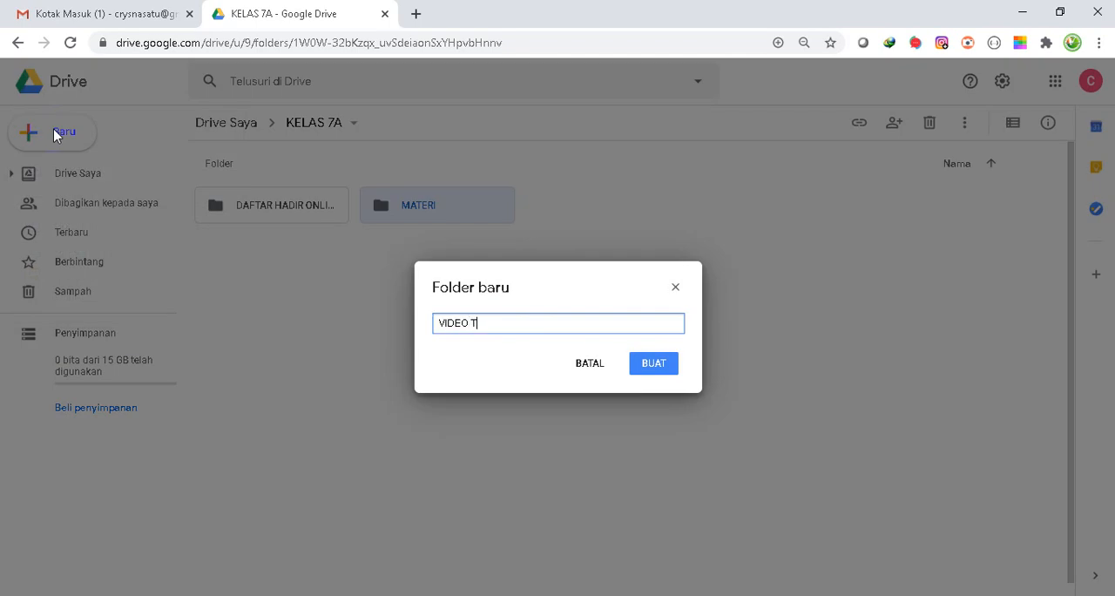
type("UTORIAL")
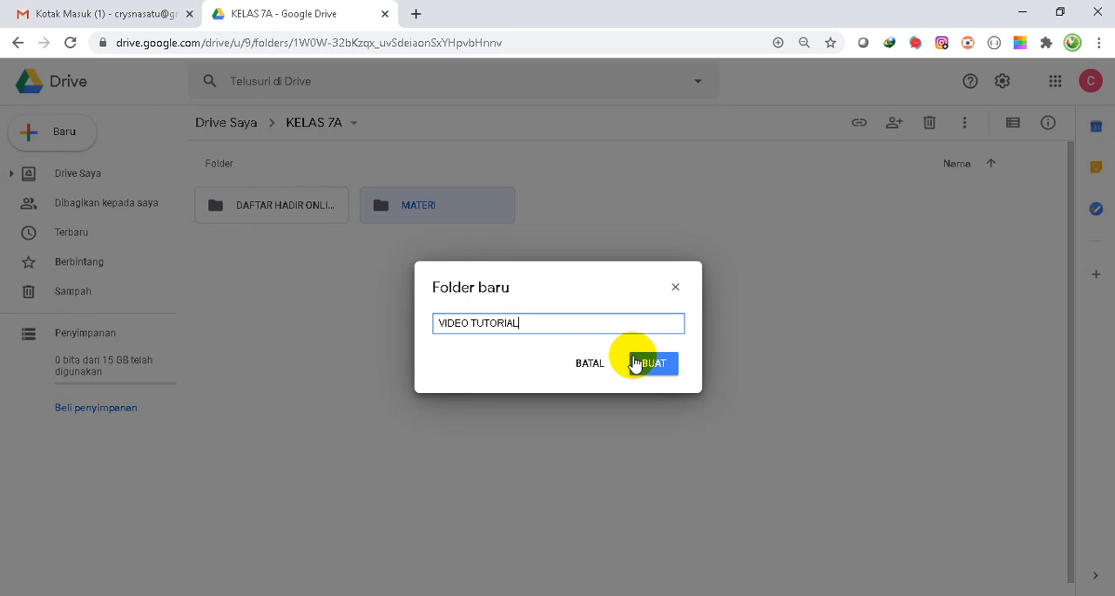
key("BackSpace")
key("BackSpace")
key("BackSpace")
key("BackSpace")
key("BackSpace")
key("BackSpace")
key("BackSpace")
key("BackSpace")
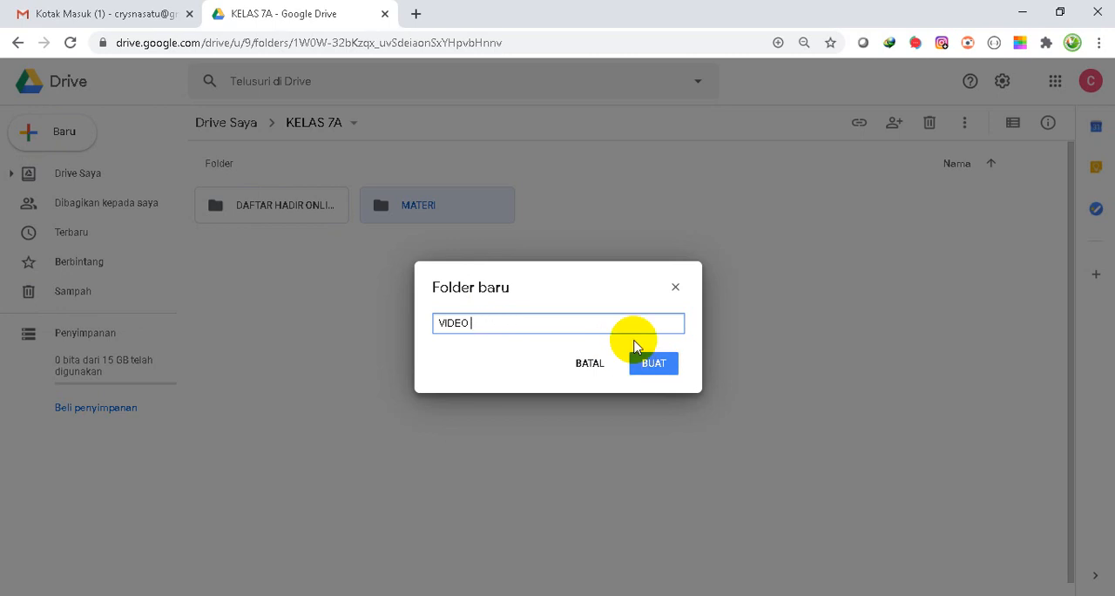
type("PEMBELAJARAN")
left_click(642, 366)
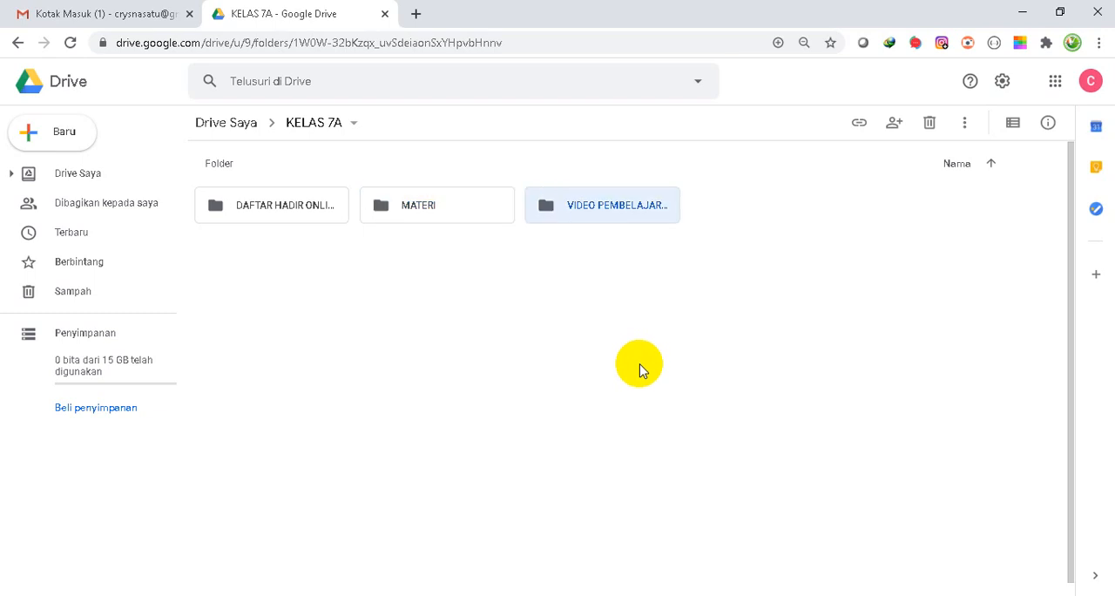
- Open the DAFTAR HADIR ONLINE folder and retrace its path from Drive Saya through KELAS 7A
double_click(222, 210)
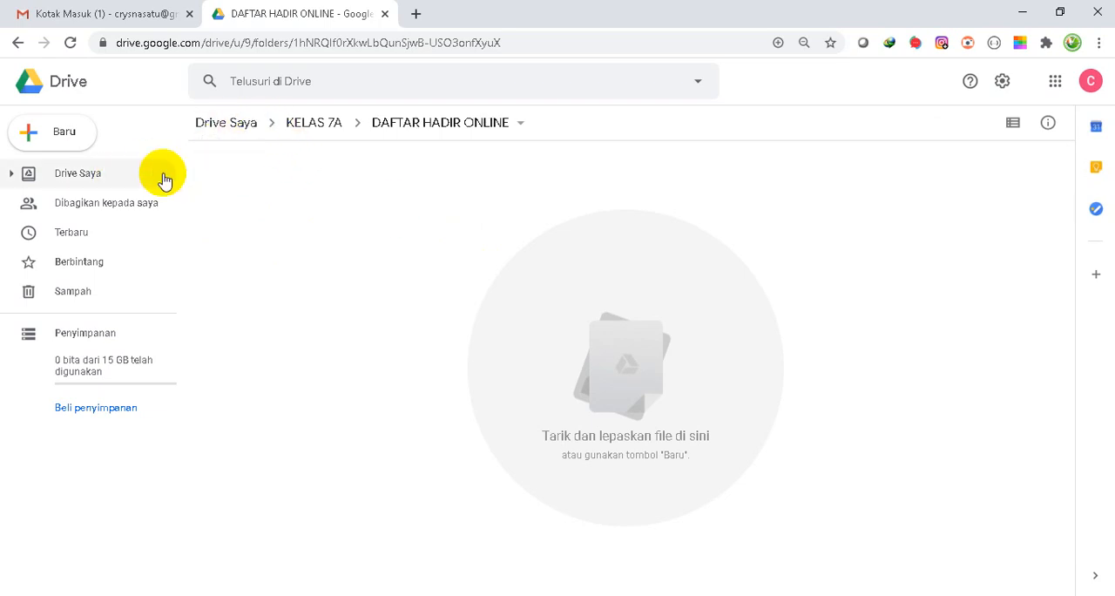
left_click(85, 179)
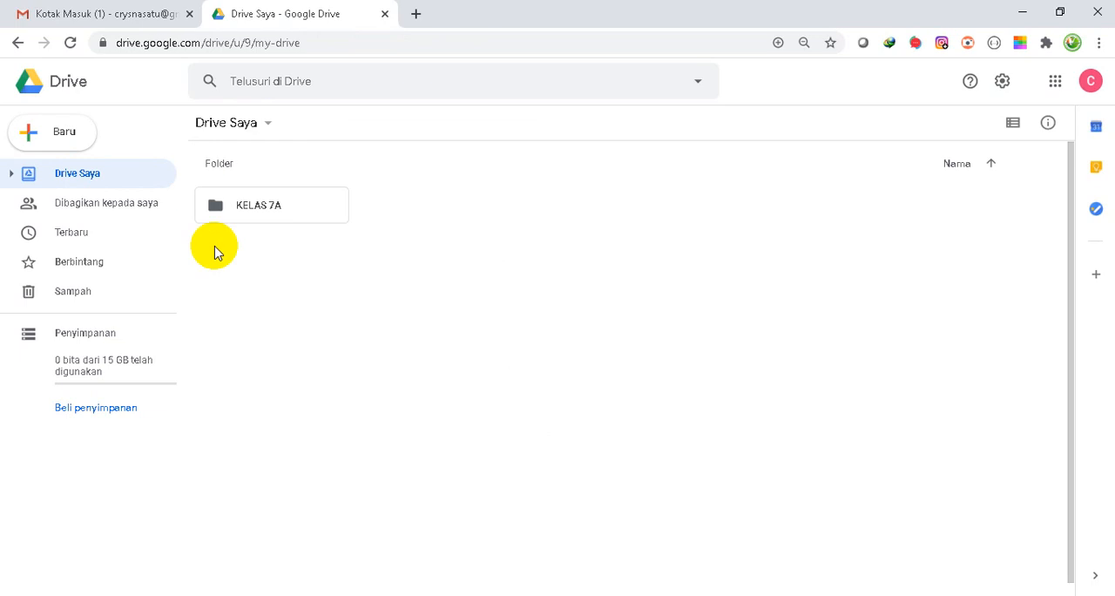
double_click(216, 214)
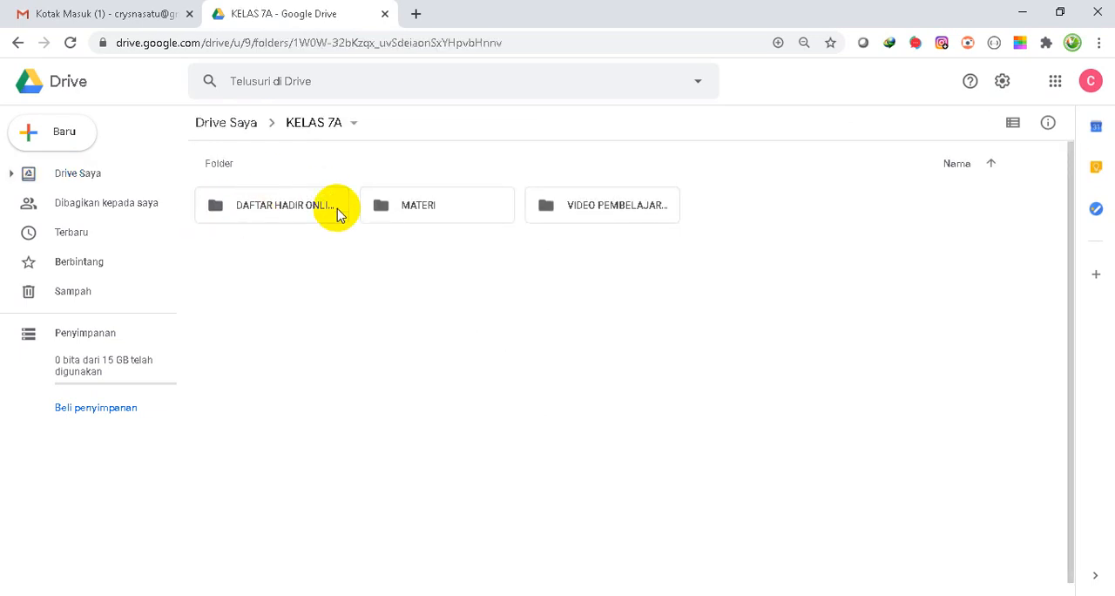
double_click(221, 210)
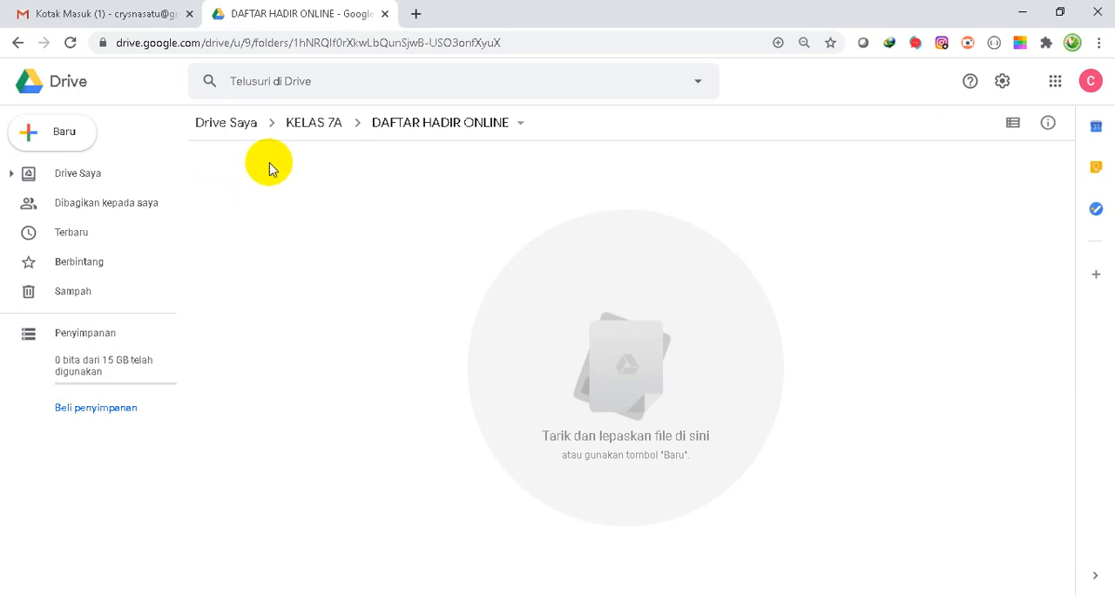
left_click(34, 134)
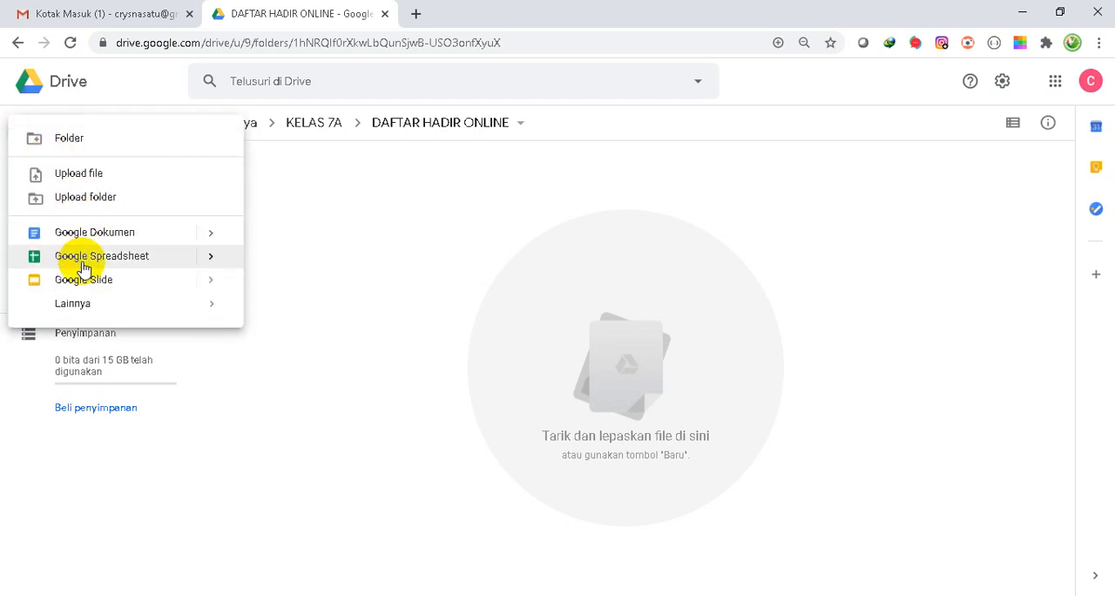
mouse_move(88, 308)
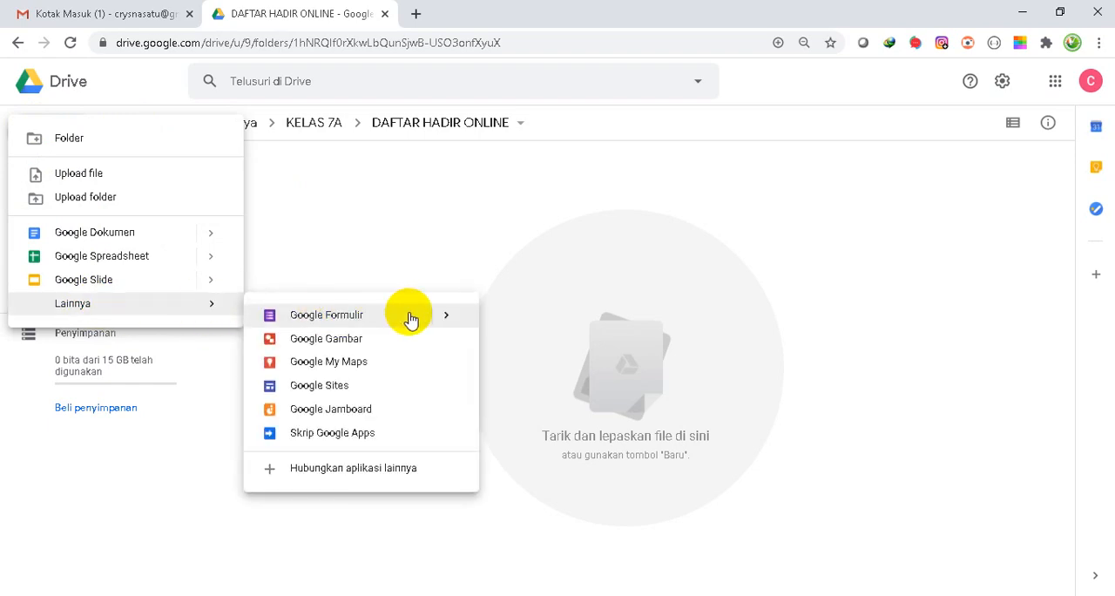
mouse_move(450, 316)
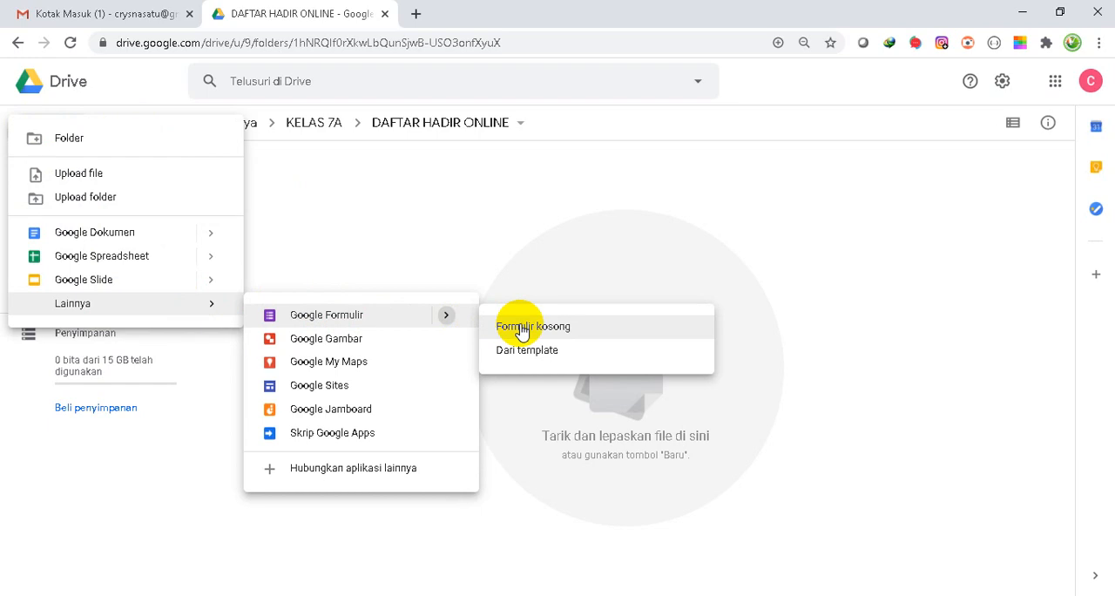
left_click(356, 224)
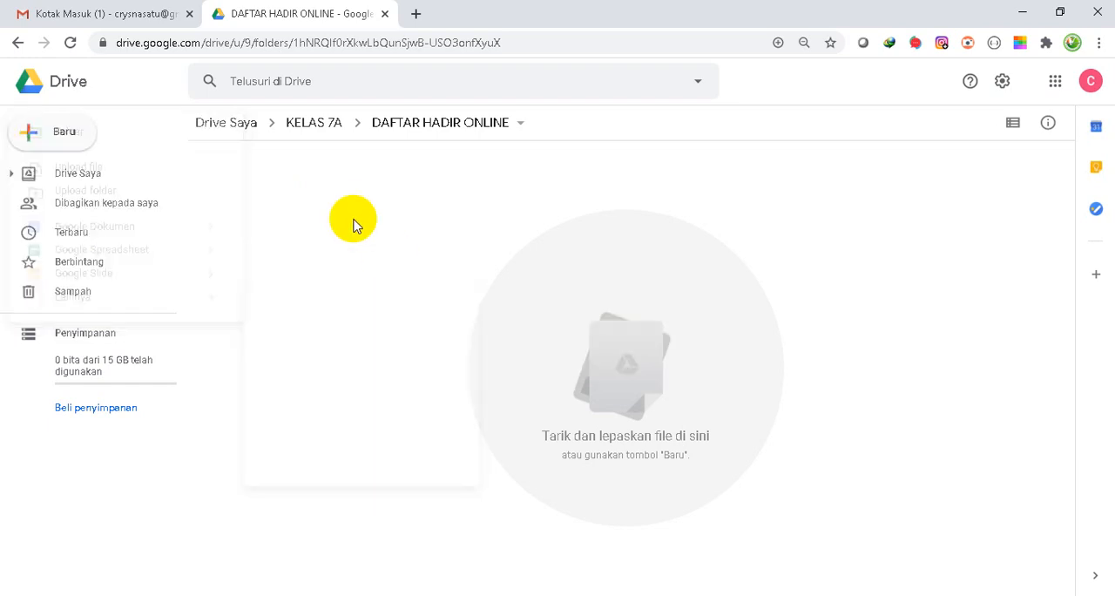
- Create a blank Google Form in the DAFTAR HADIR ONLINE folder and dismiss the tip about reusing questions
left_click(39, 135)
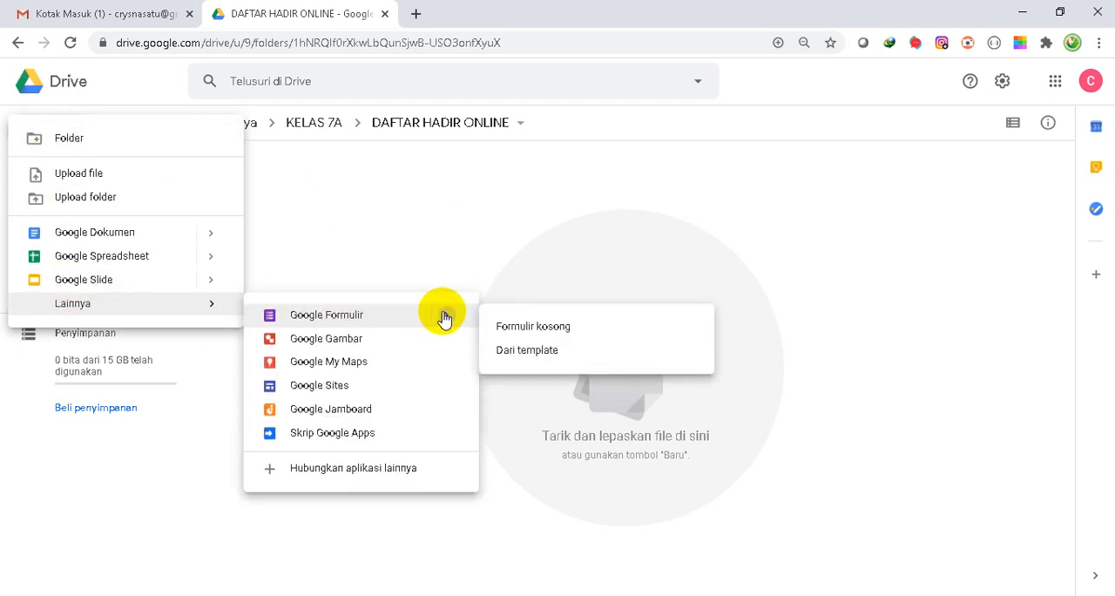
left_click(532, 328)
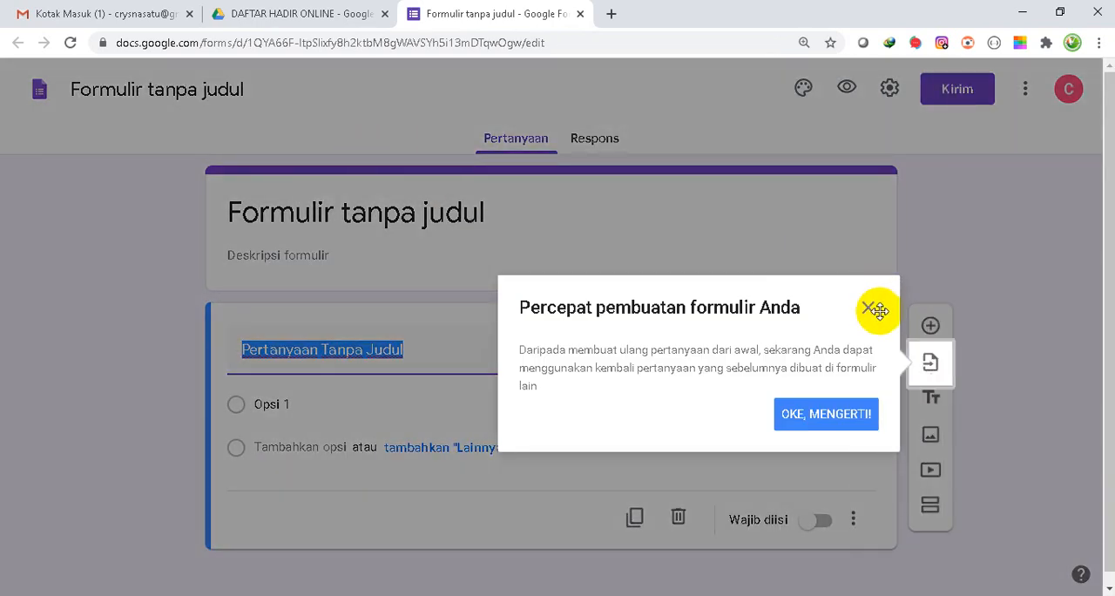
left_click(841, 414)
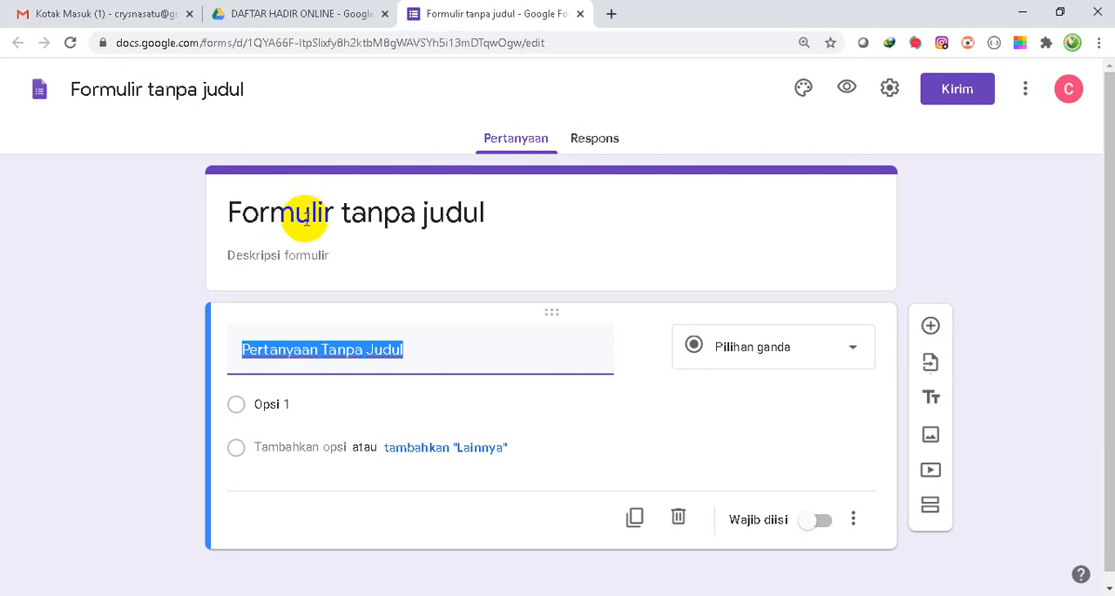
- Name the form DAFTAR HADIR KELAS 7A (25 JUNI 2020) and apply that name to its title heading
left_click(235, 88)
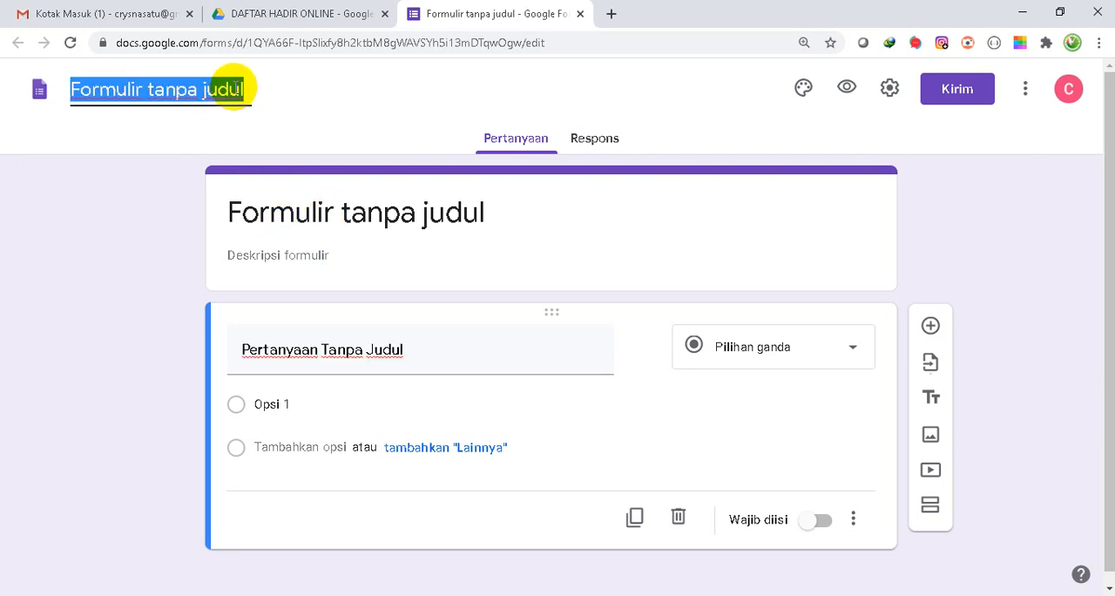
type("DAFTAR ")
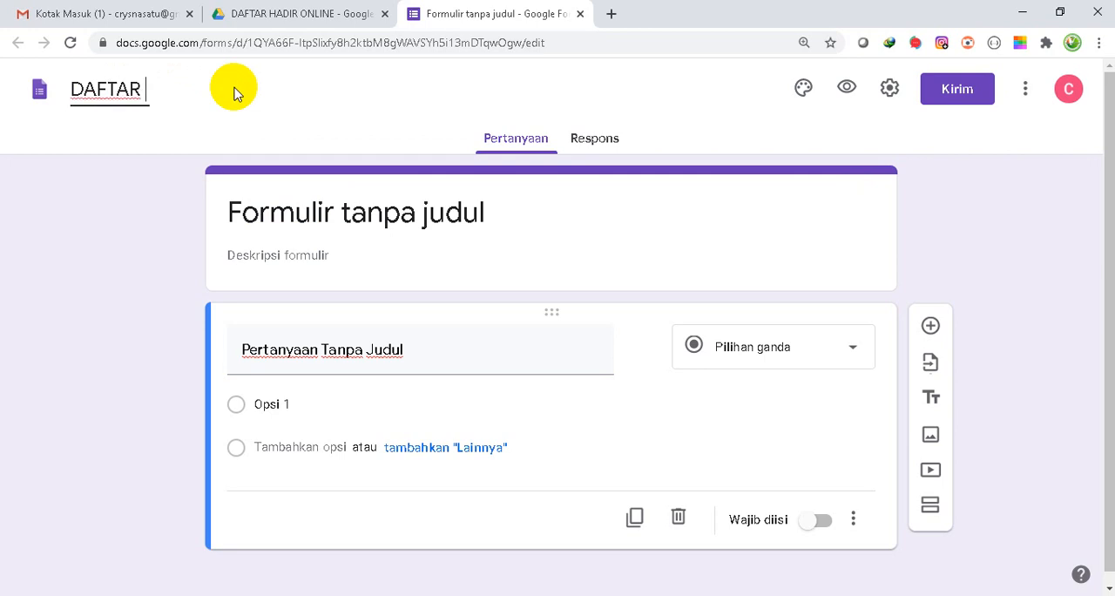
type("HADIUR")
key("BackSpace")
key("BackSpace")
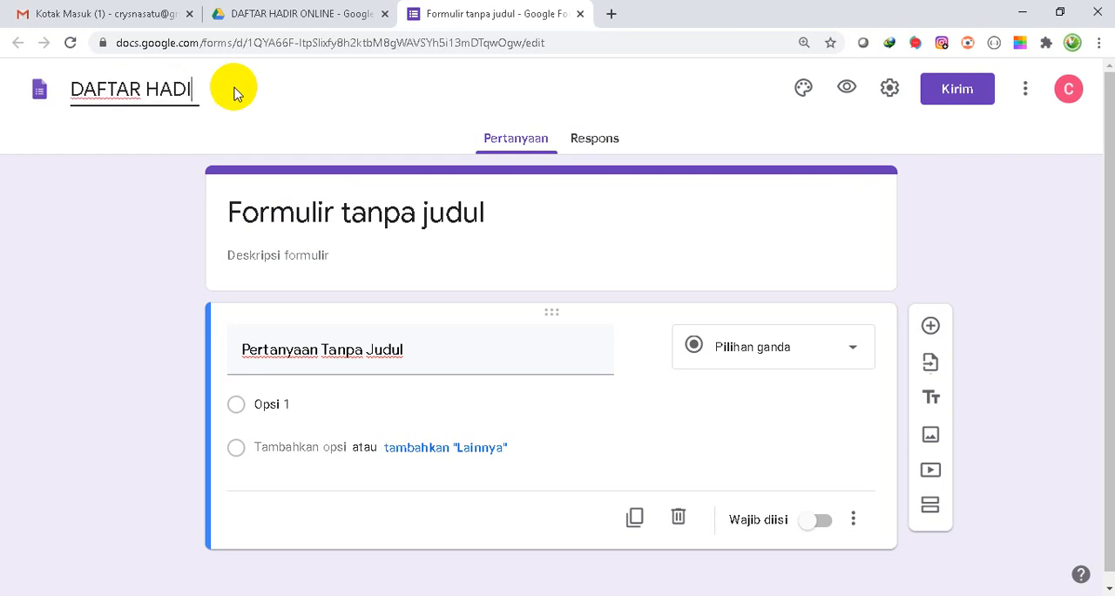
type("R KE")
key("BackSpace")
type("KELAS 7A")
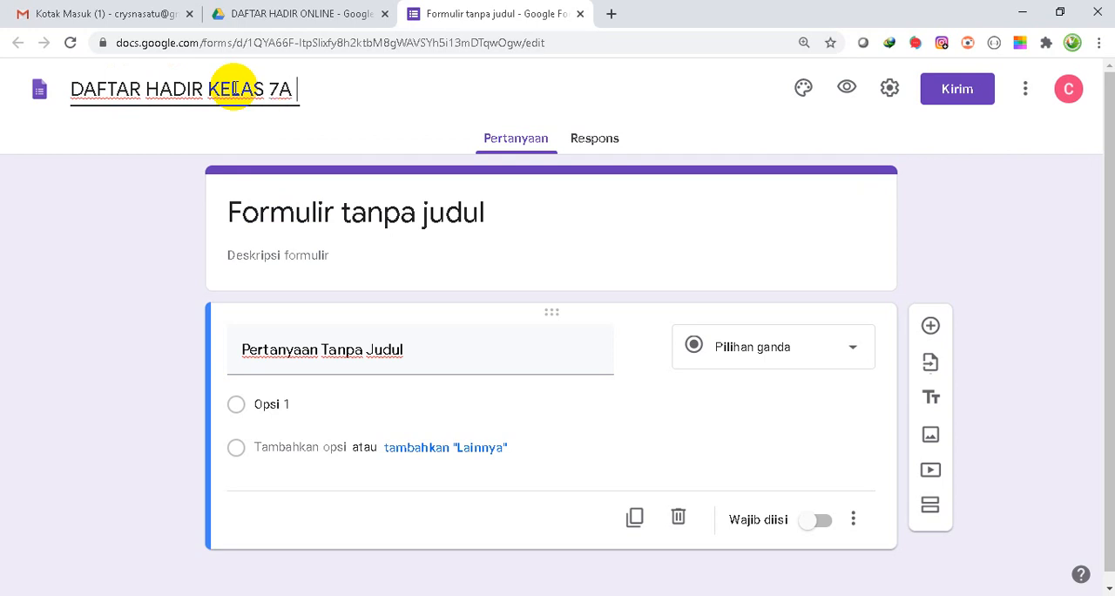
type(" 9")
key("BackSpace")
type("(25 JUNI ")
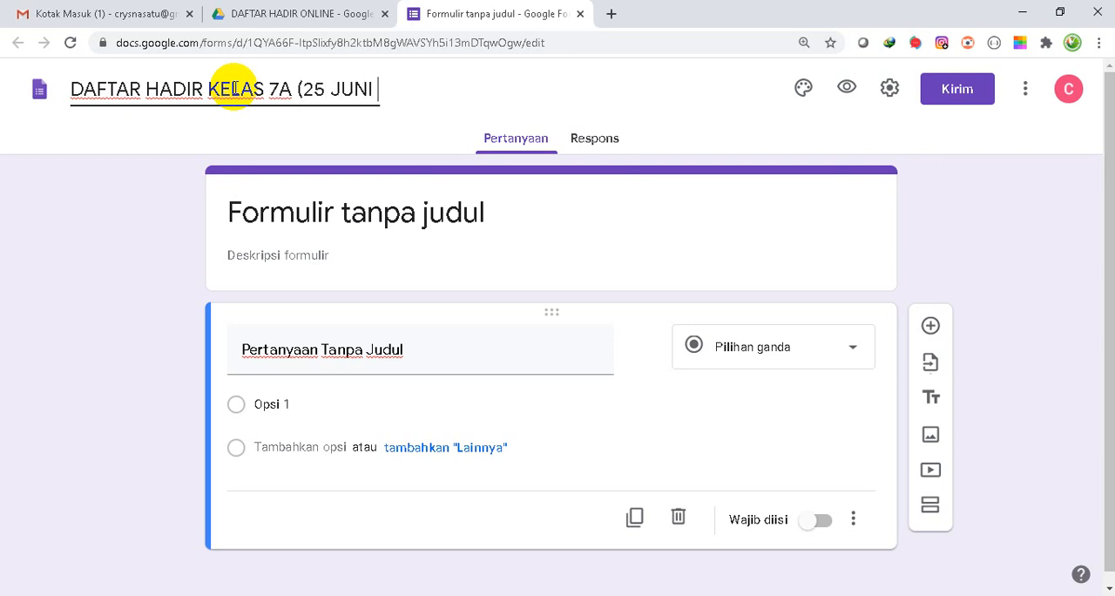
type("2020)")
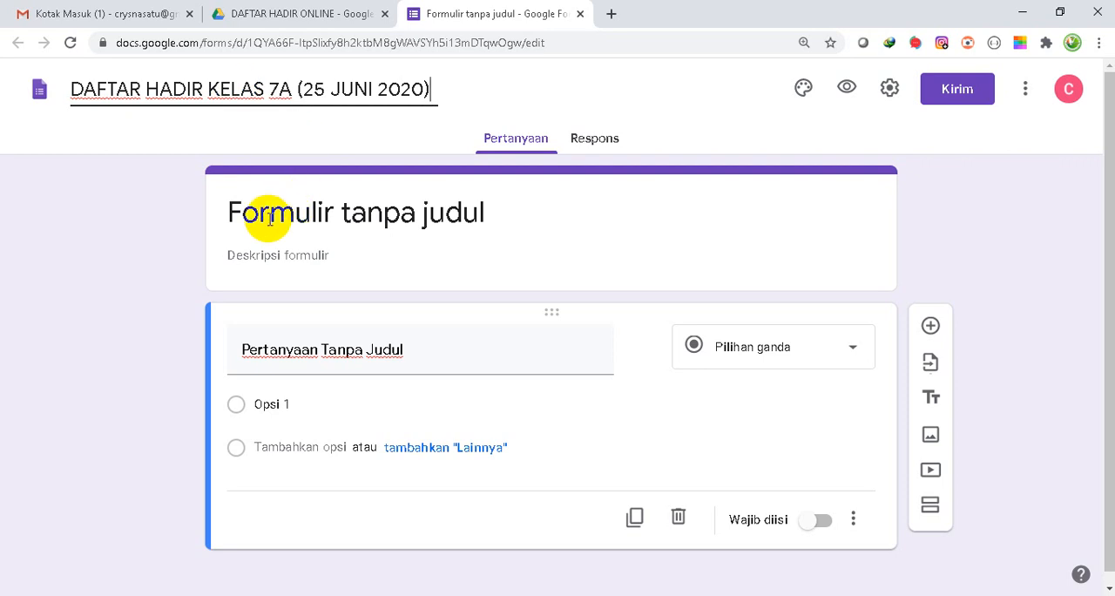
left_click(347, 220)
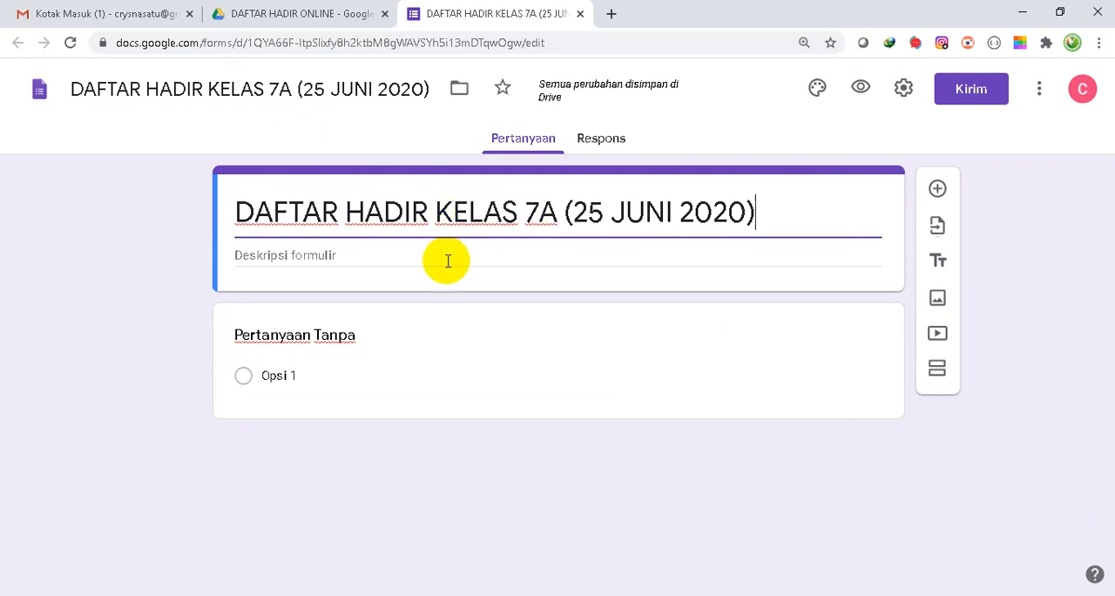
- Enter the form description "Silakan kalian isi daftar hadir ini sesuai dengan keadaan yang sebenarnya."
left_click(348, 251)
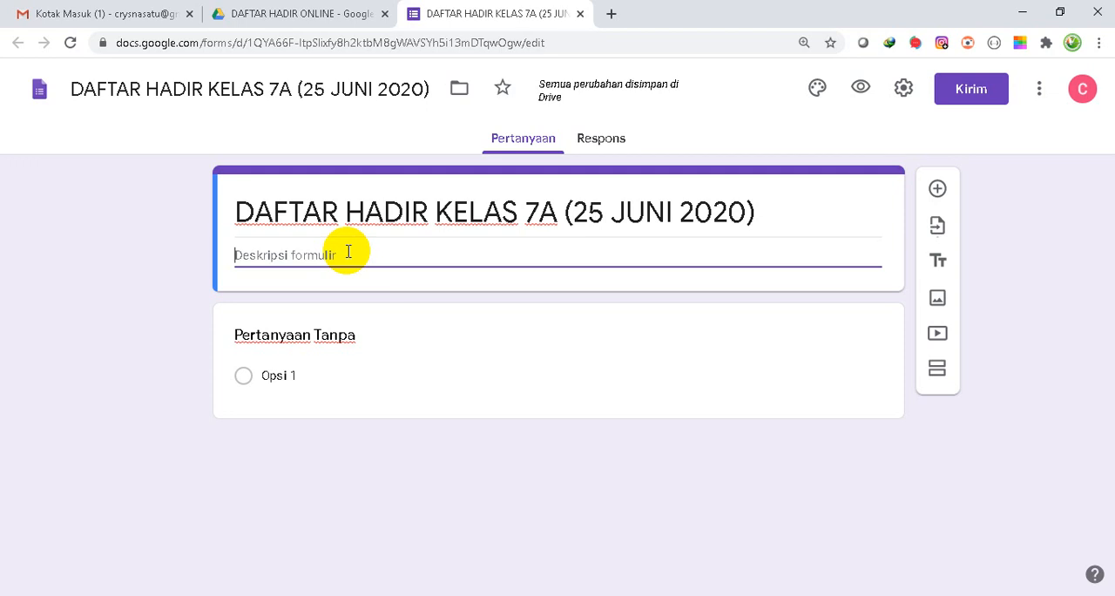
type("Silakan kal")
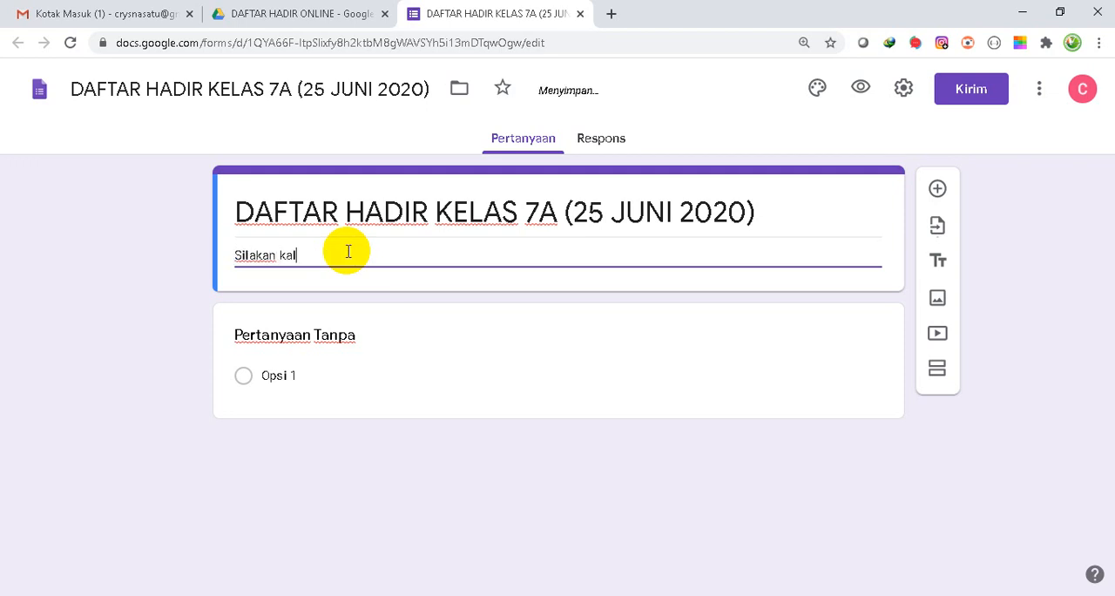
type("ian isi daftar hadir ini sesuai d")
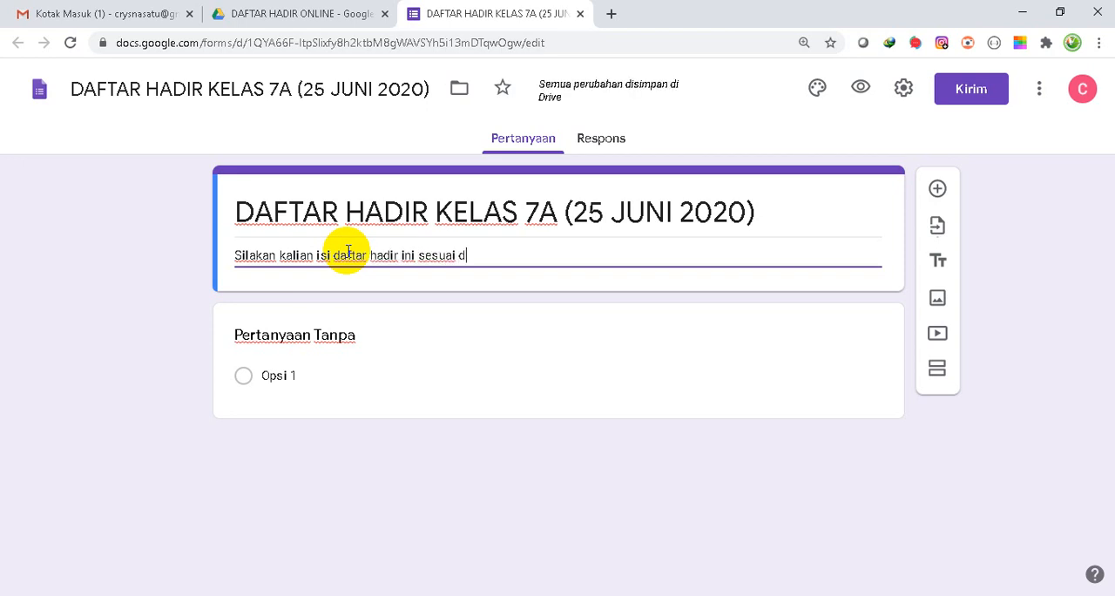
type("engan kea")
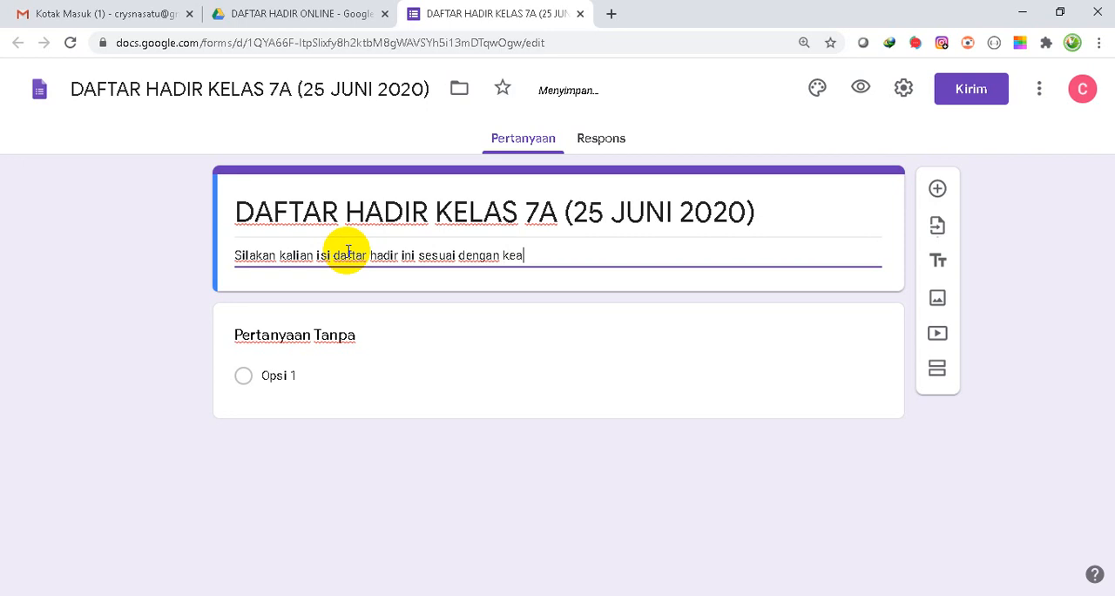
type("daan yang sebe")
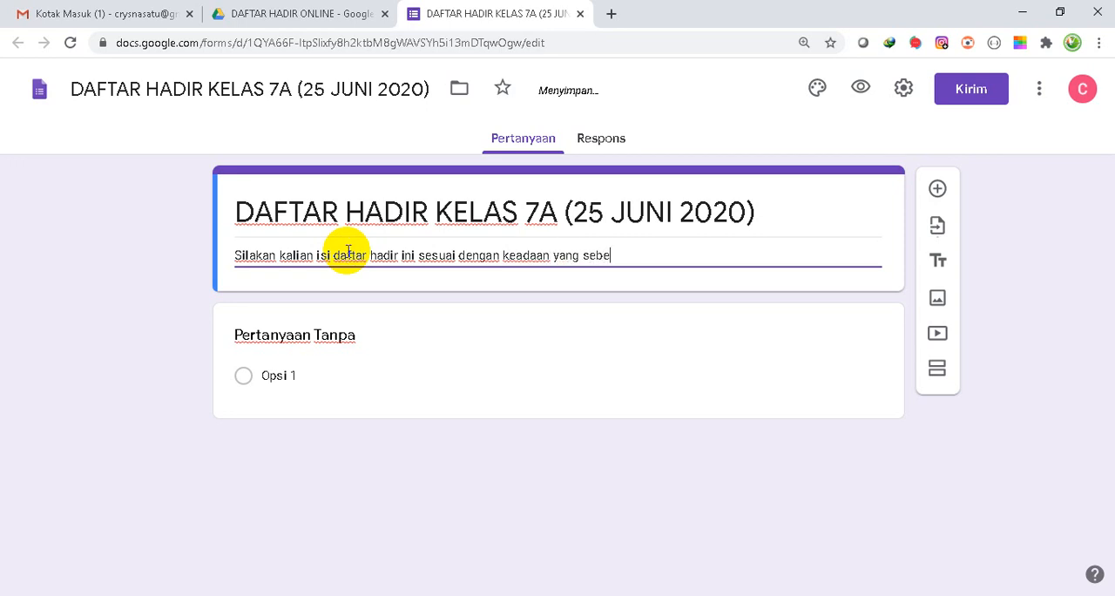
type("narnya.")
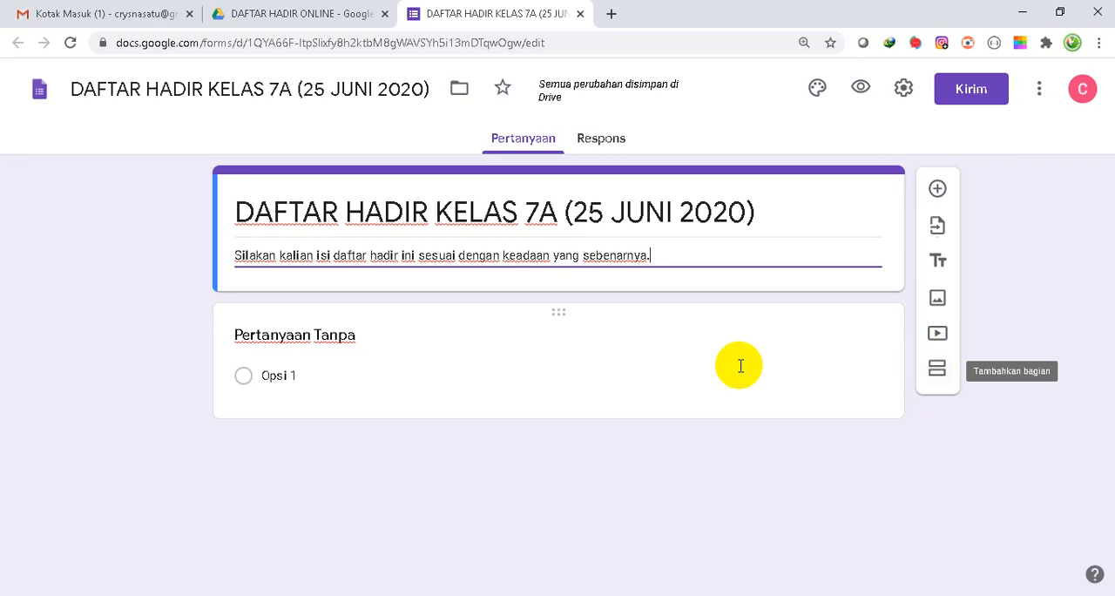
- Replace the first question's placeholder title with Nomer Absen
left_click(294, 337)
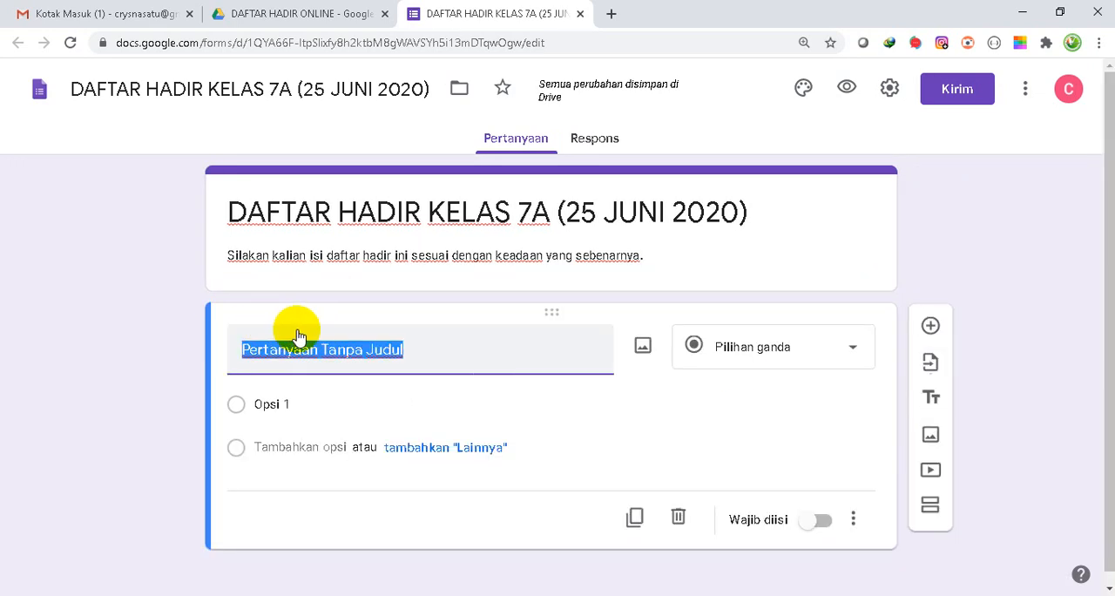
type("Nomer")
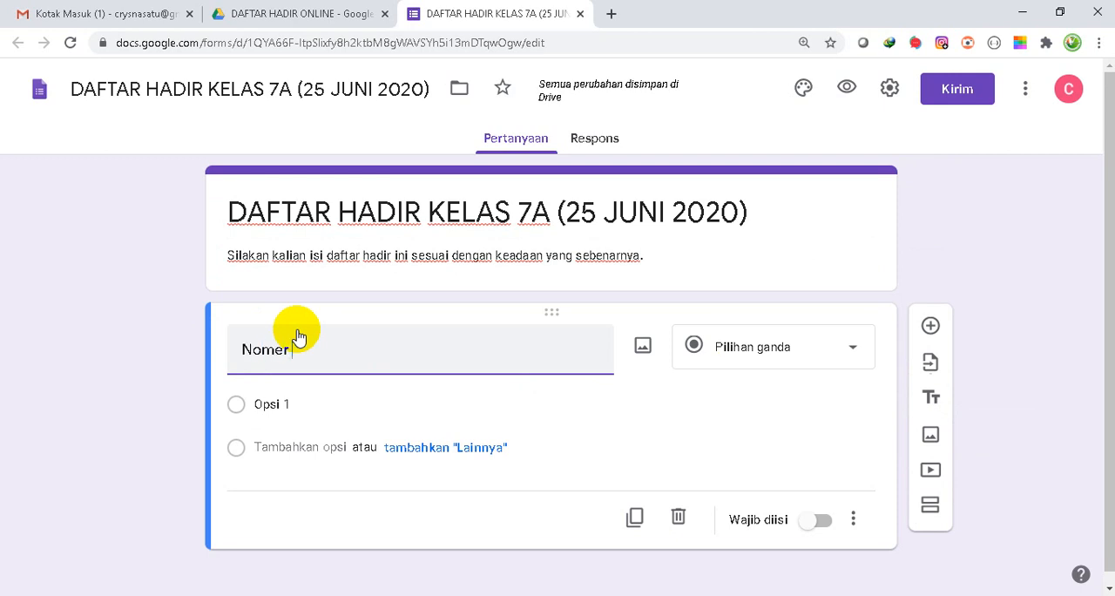
type(" Absen")
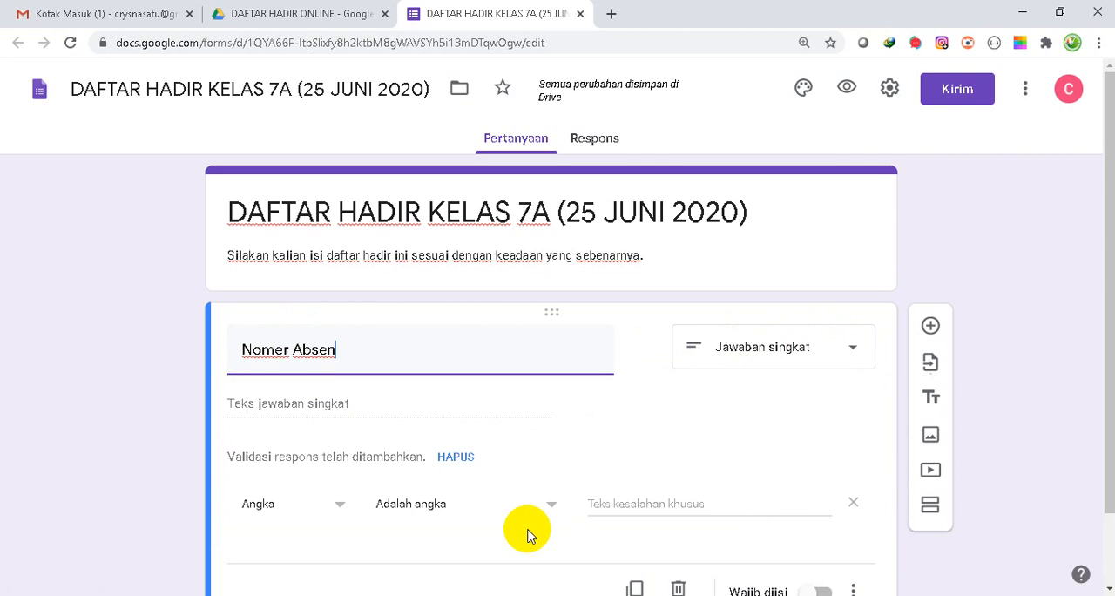
- Select Angka as the response validation type for the Nomer Absen question and make the question required
left_click(340, 509)
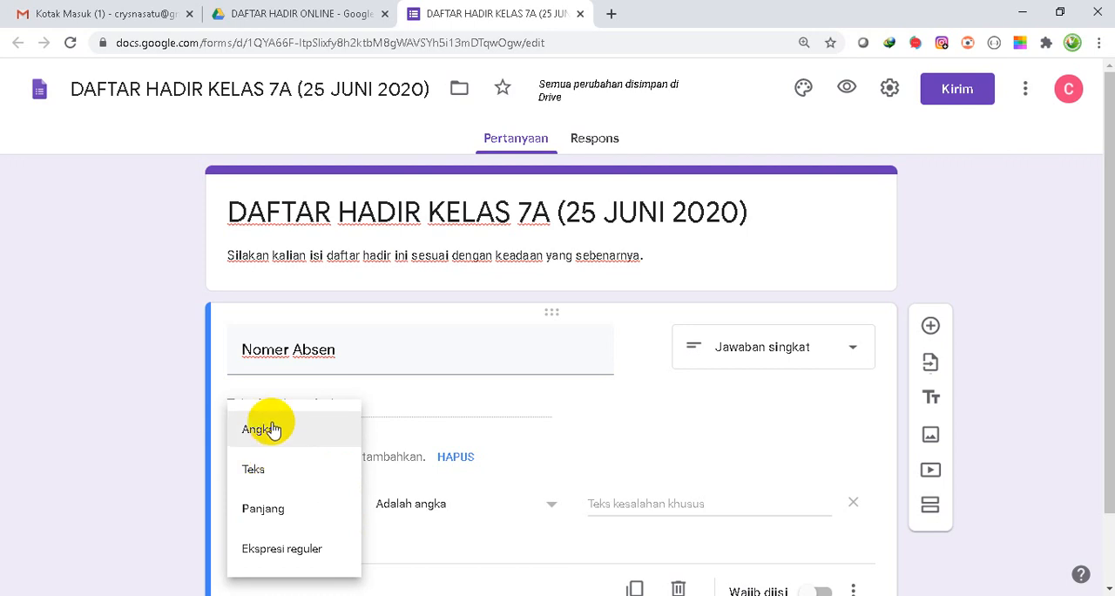
left_click(271, 428)
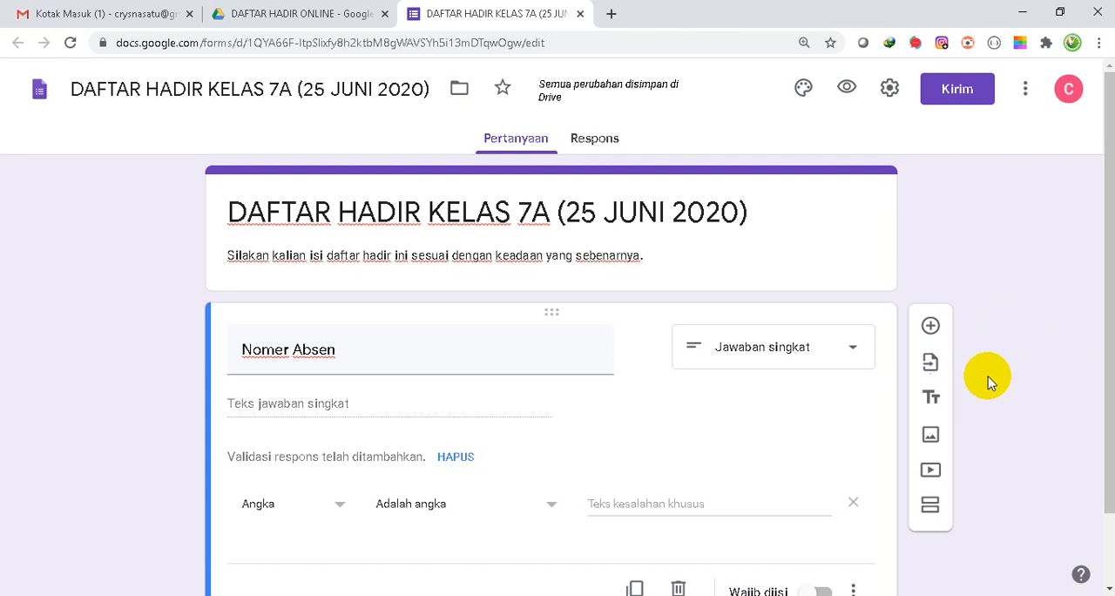
scroll(988, 378, "down", 1)
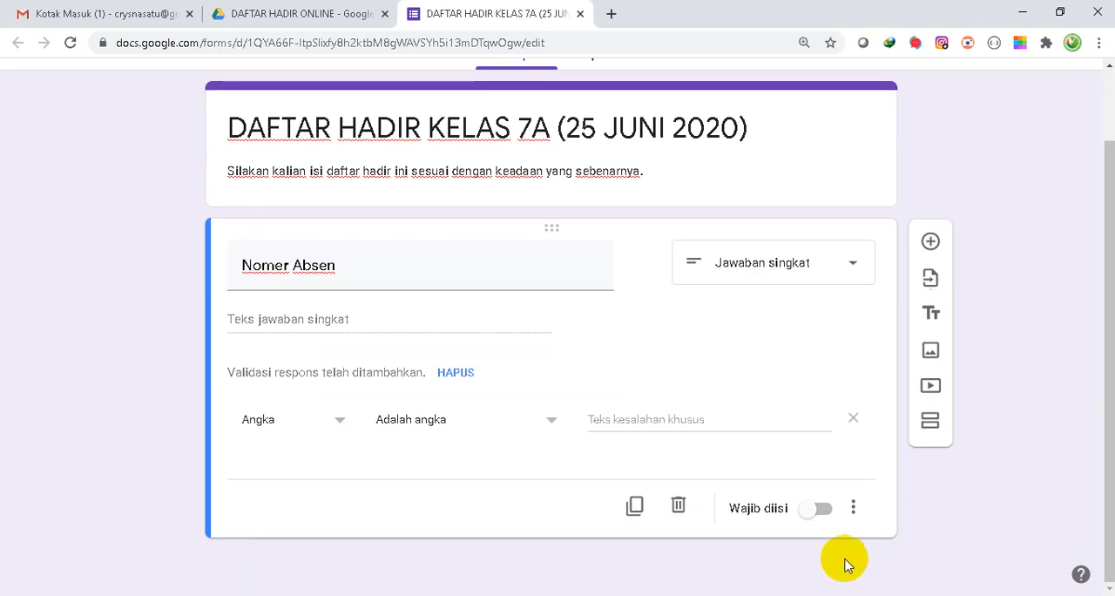
left_click(825, 511)
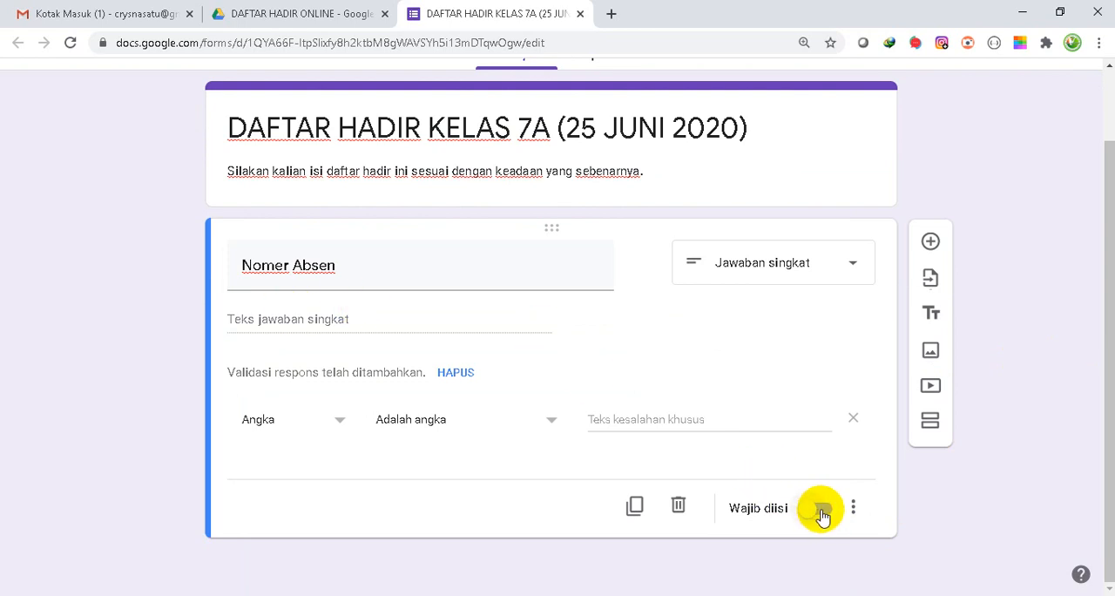
left_click(824, 514)
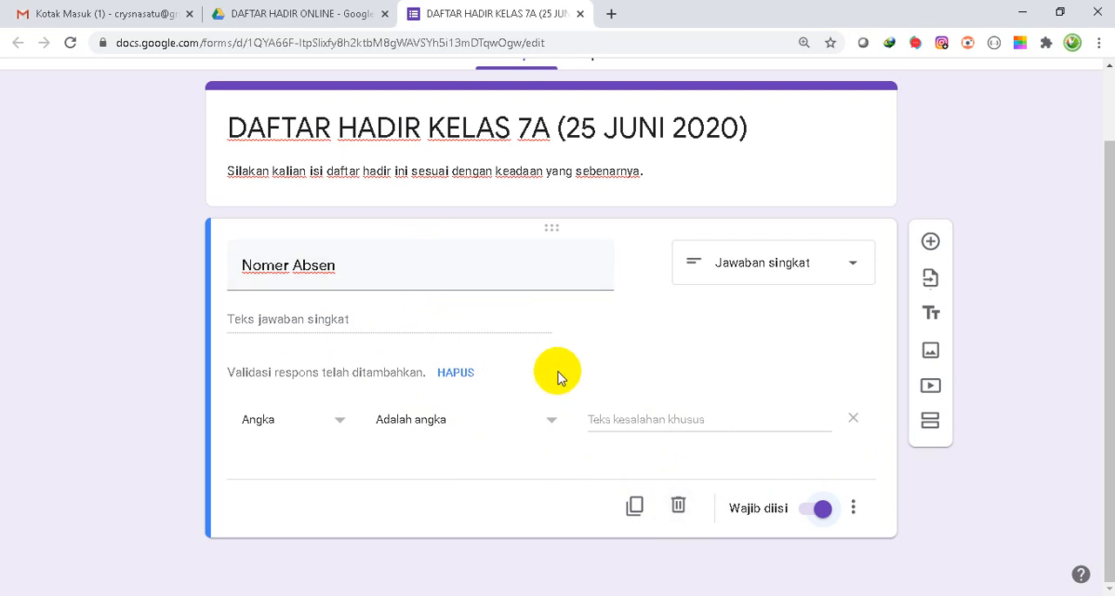
- Add a second question titled Nama Siswa with a short answer and make it required
left_click(932, 243)
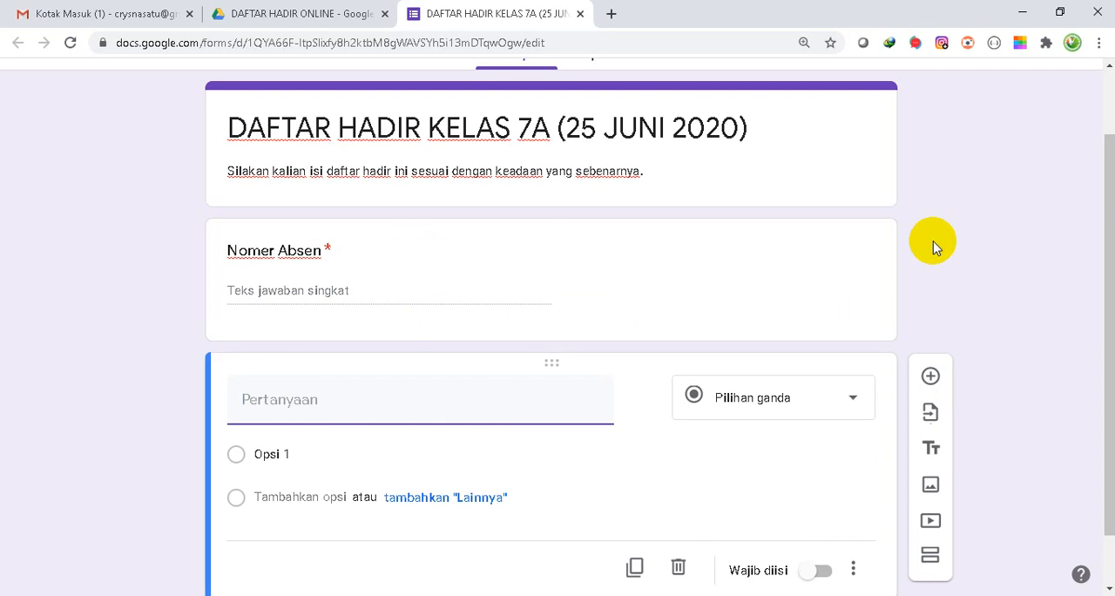
type("Nama Siswa")
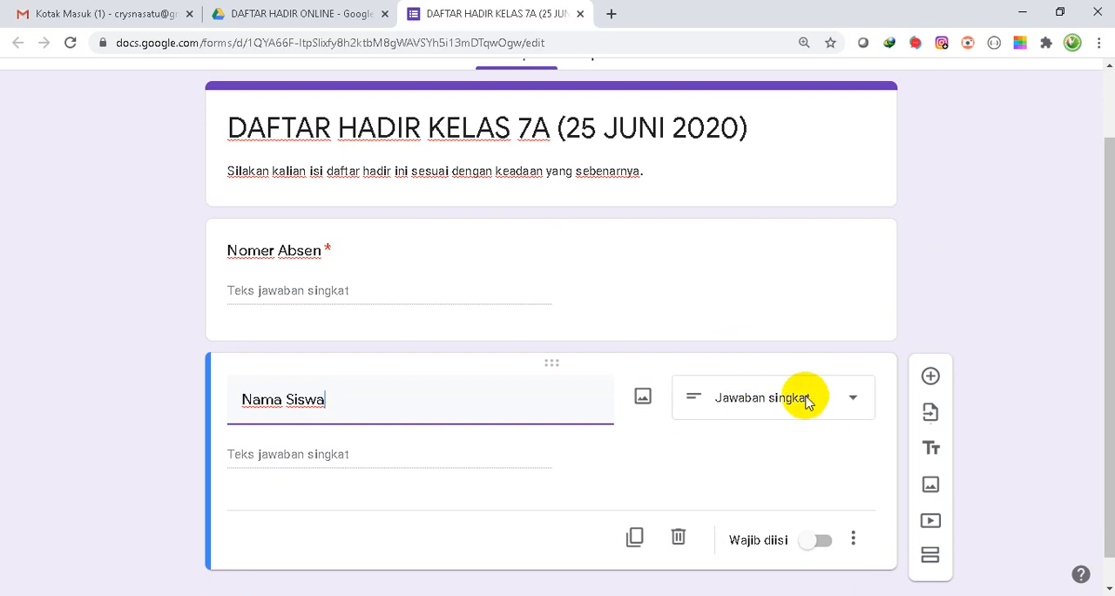
left_click(821, 542)
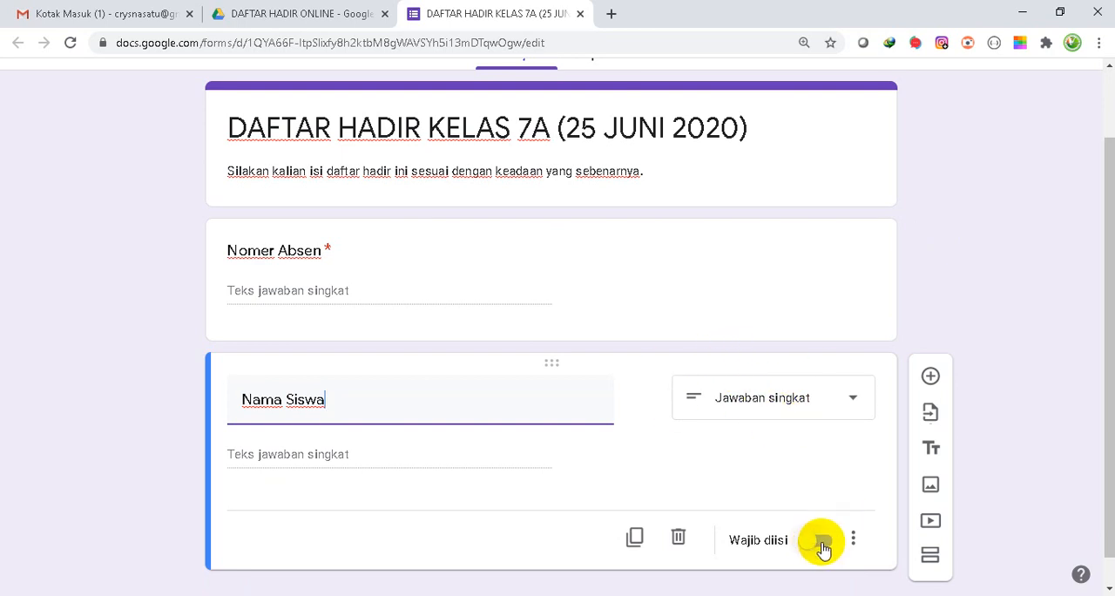
left_click(823, 544)
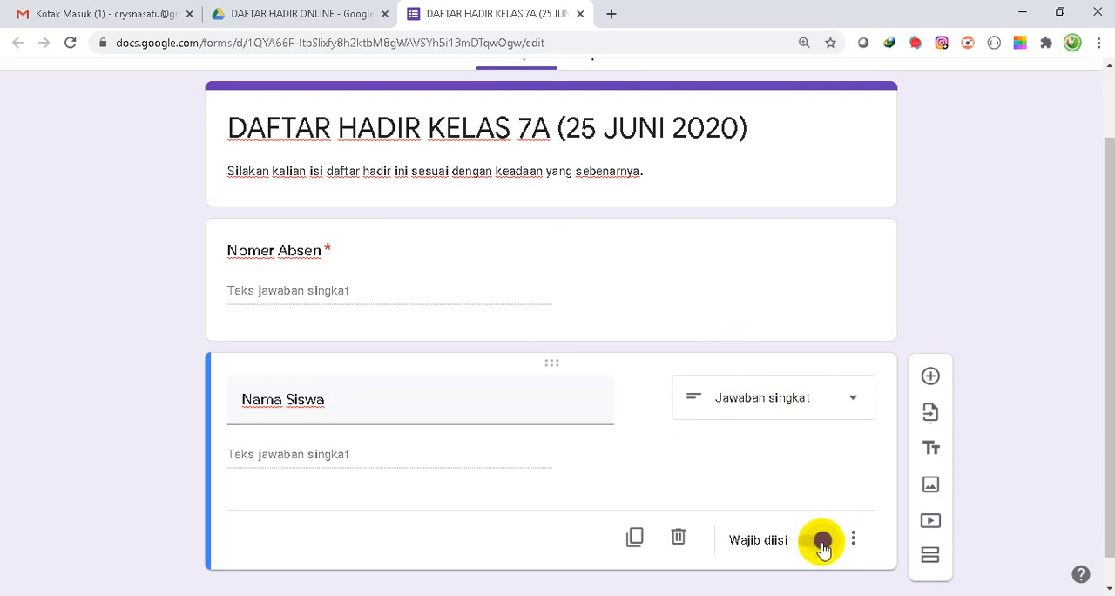
- Add a third question titled Kehadiran and choose Pilihan ganda as its answer type
left_click(930, 378)
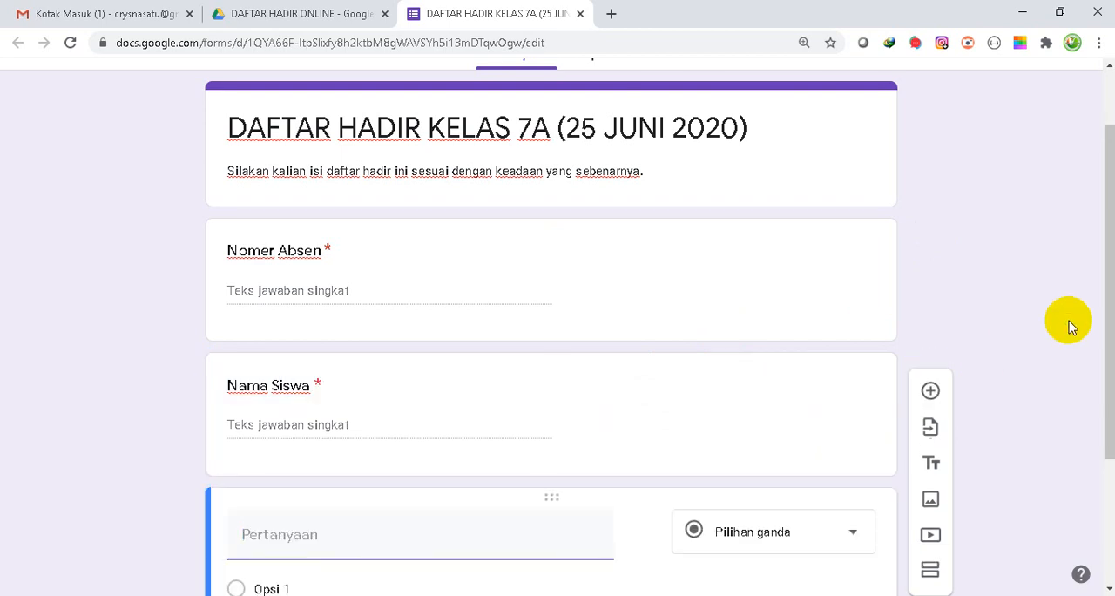
left_click_drag(1103, 275, 1106, 392)
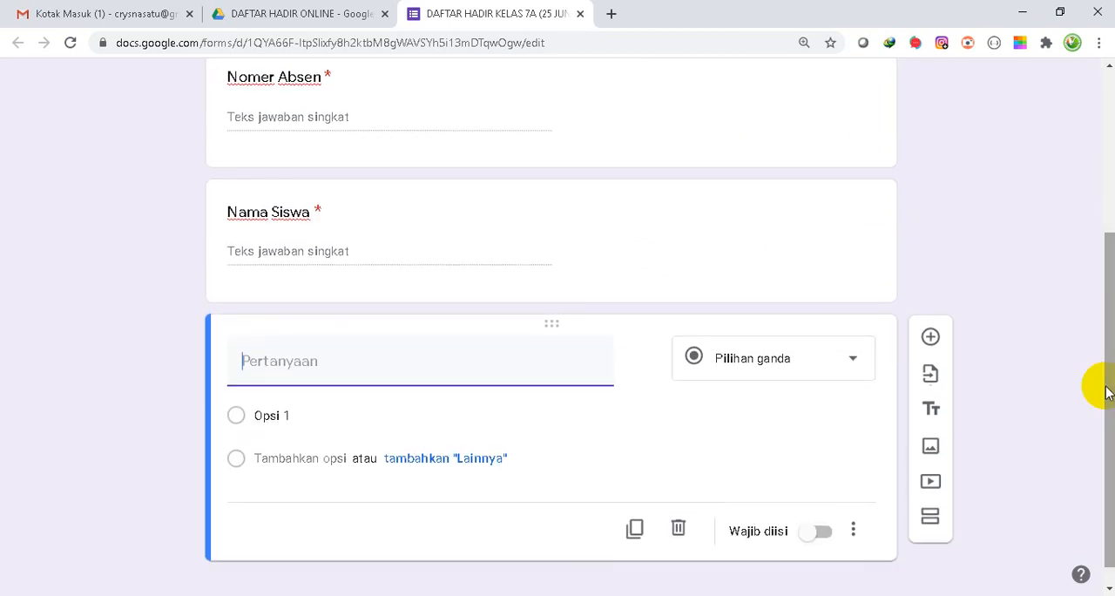
type("Kehadiran")
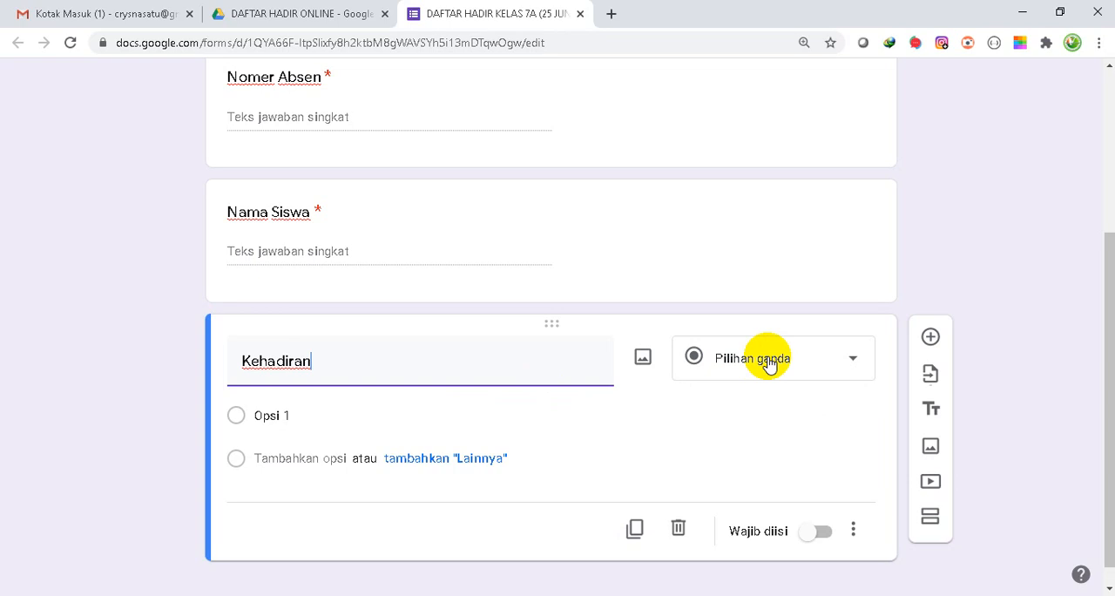
left_click(841, 361)
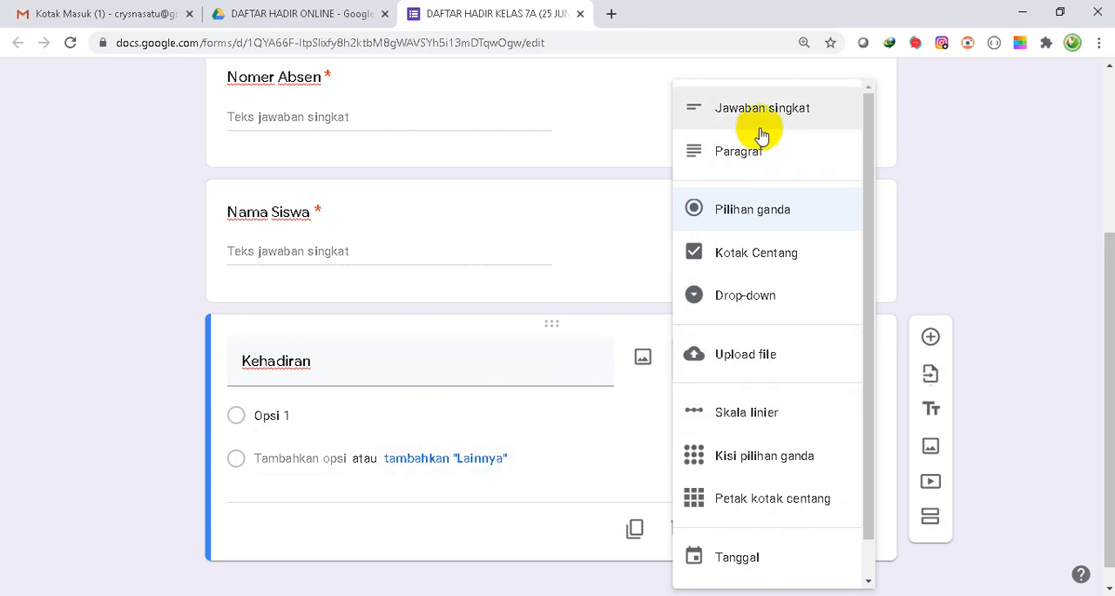
left_click(756, 209)
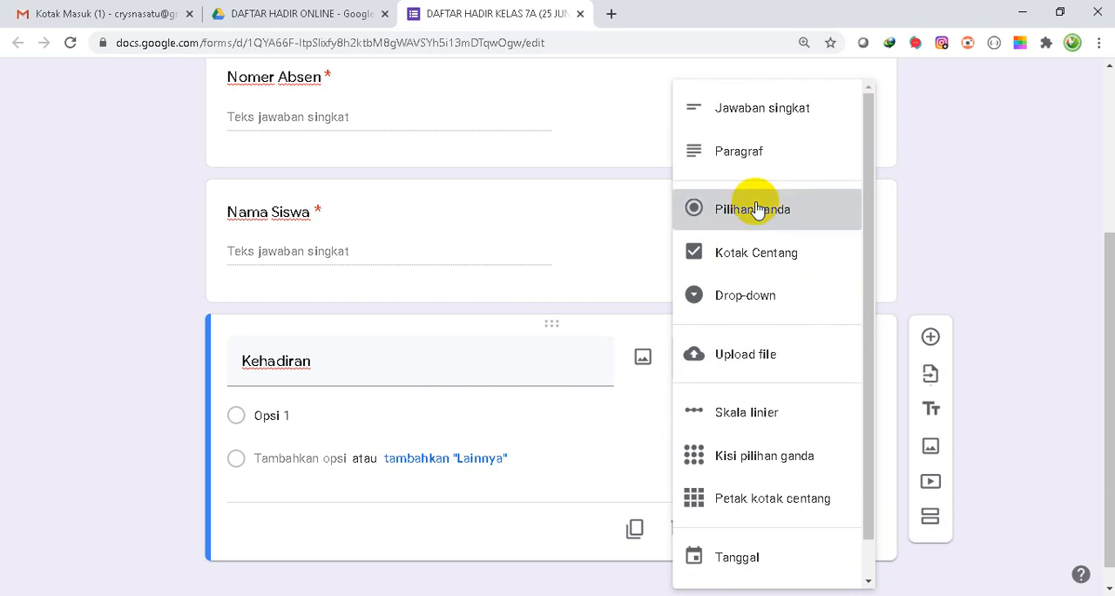
- Enter Masuk, Ijin and Sakit as the answer options of the Kehadiran question
left_click(281, 415)
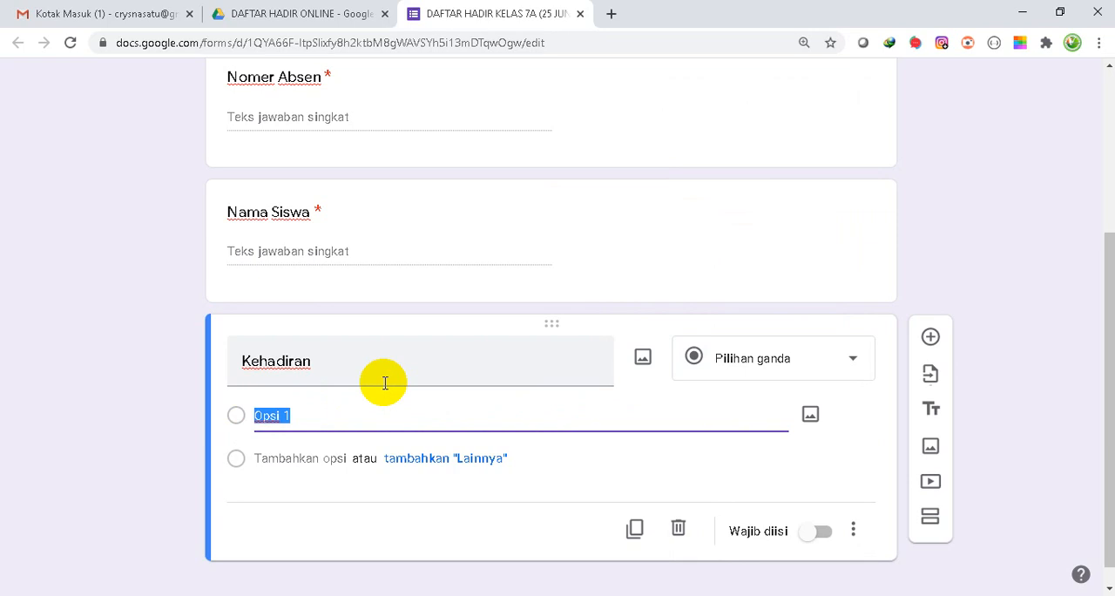
type("Masuk")
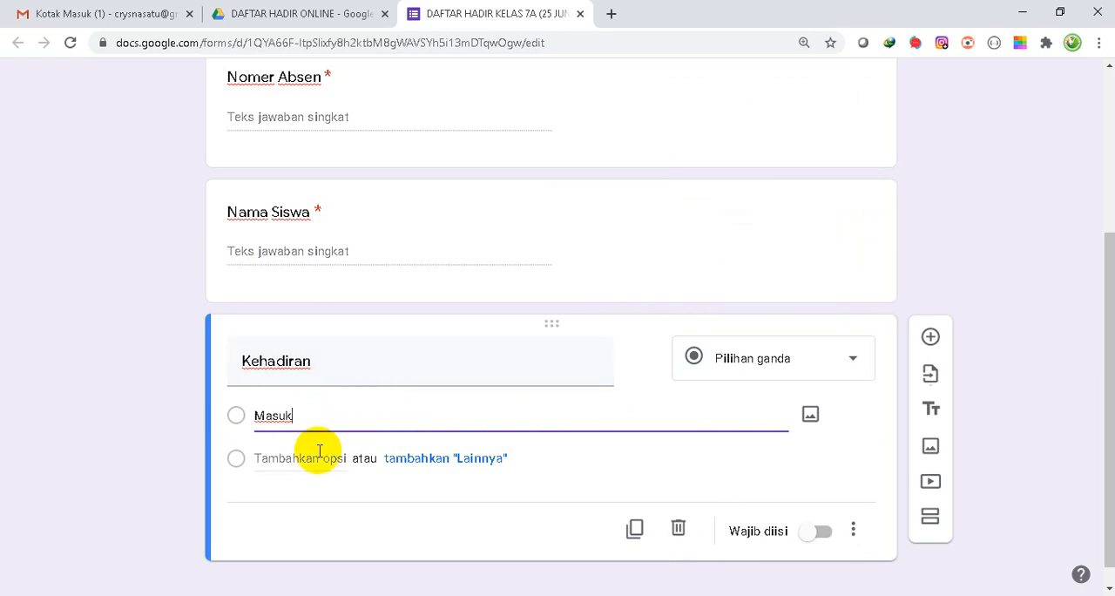
left_click(313, 457)
type("Iji")
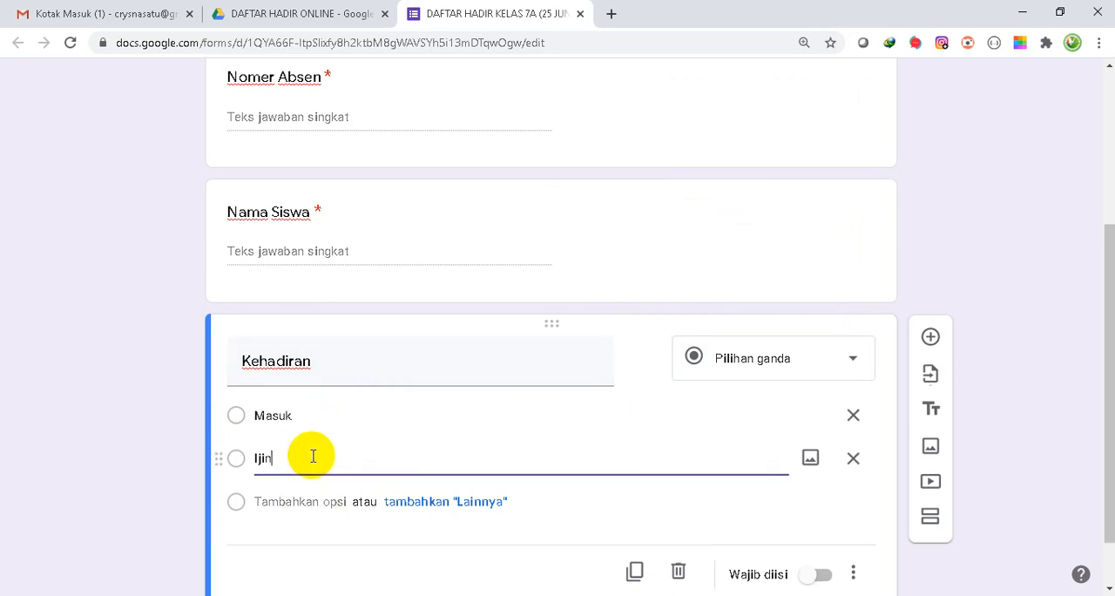
type("n")
left_click(304, 503)
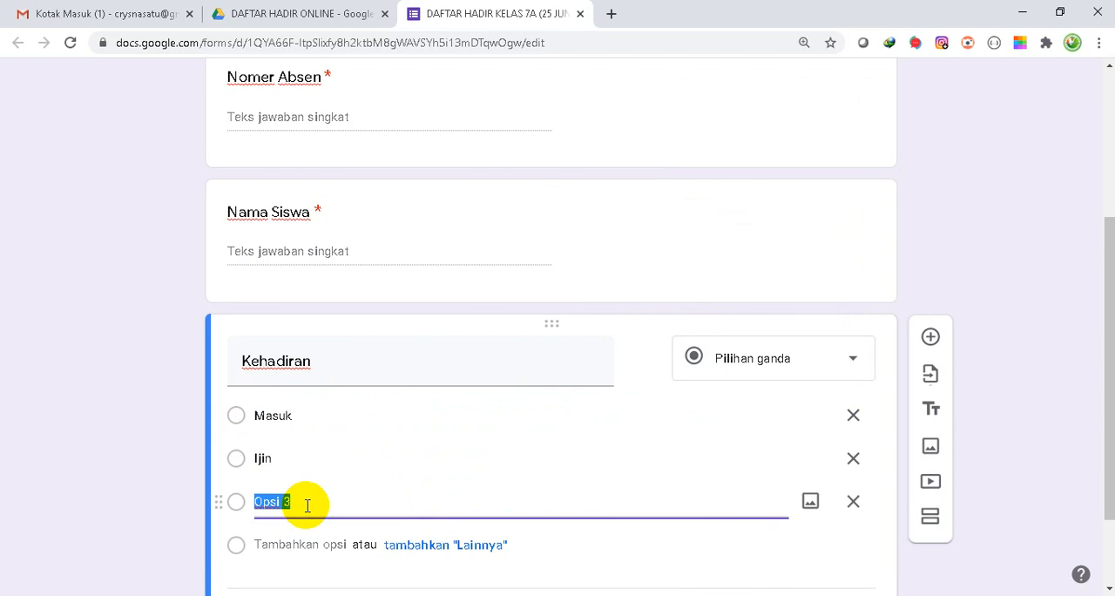
type("Sakit")
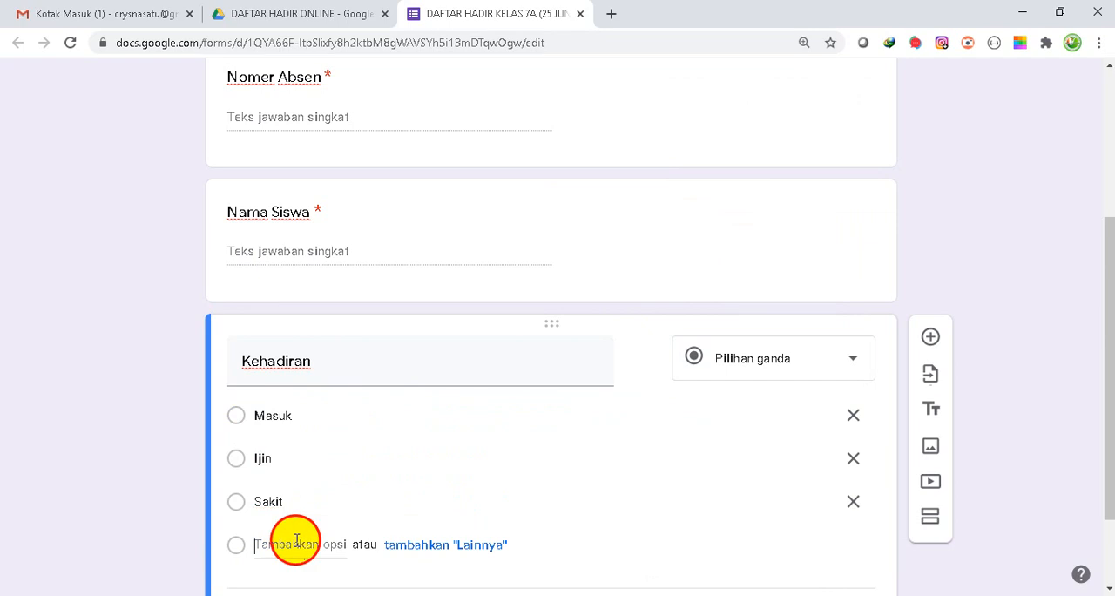
- Add Tanpa Alasan as the fourth answer option of the Kehadiran question and make the question required
left_click(296, 545)
type("Tanpa Alasan")
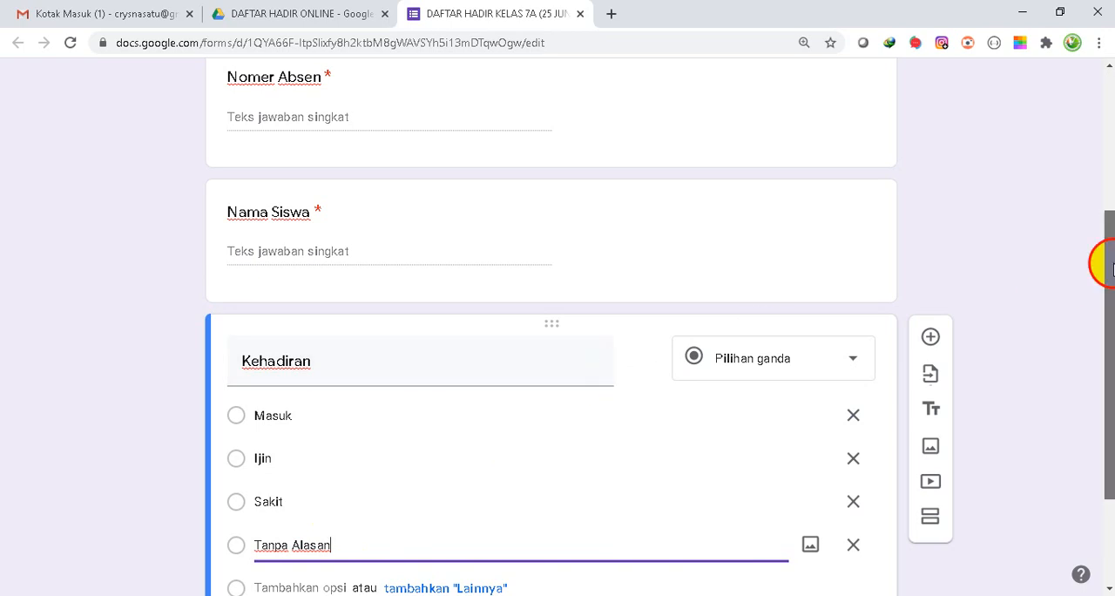
left_click_drag(1109, 268, 1108, 373)
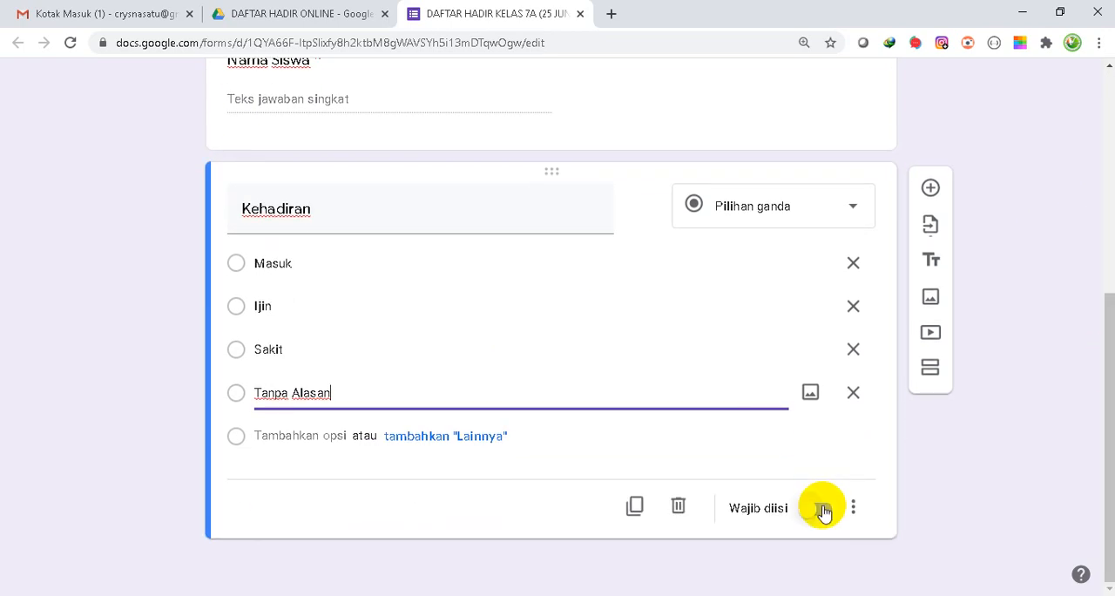
left_click(822, 511)
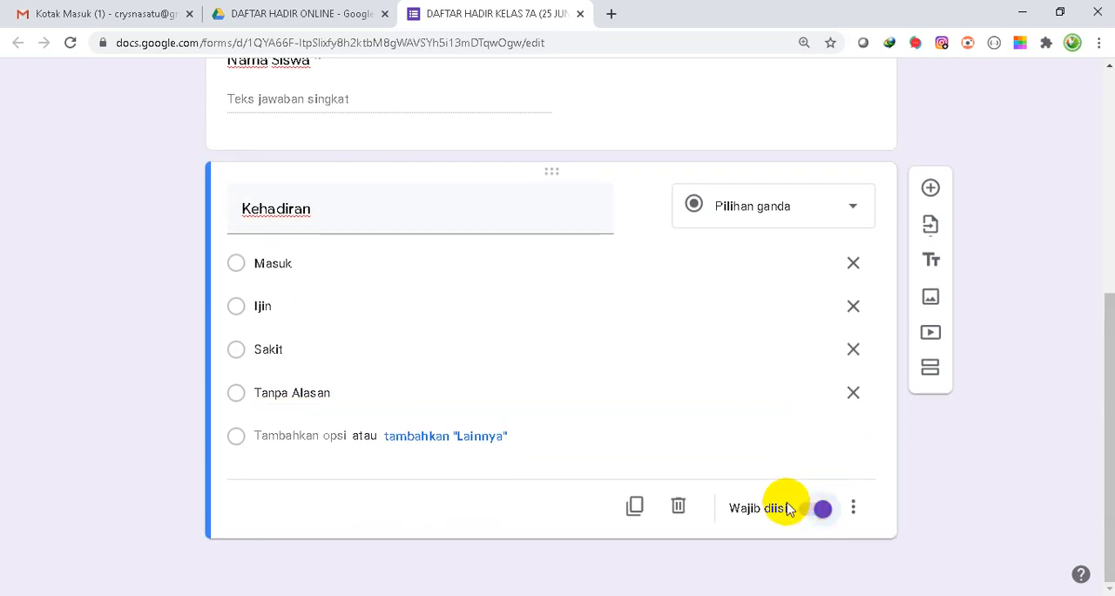
left_click_drag(1103, 444, 1096, 498)
left_click(703, 321)
left_click(480, 465)
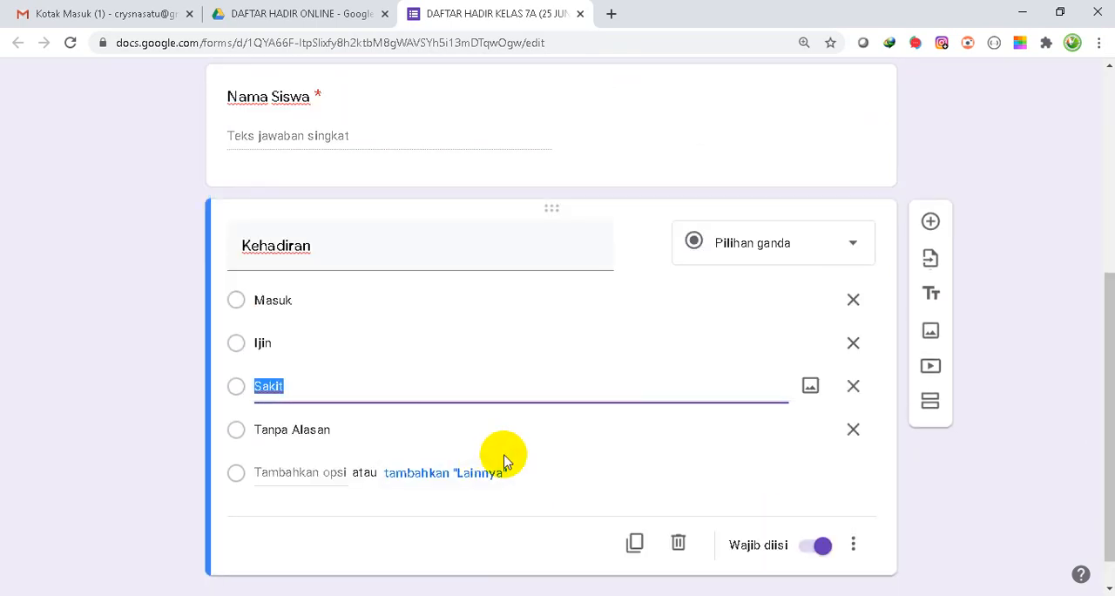
- Add a fourth question titled Upload Foto Terkini with the Upload file answer type and allow respondents to upload to Drive
left_click(935, 224)
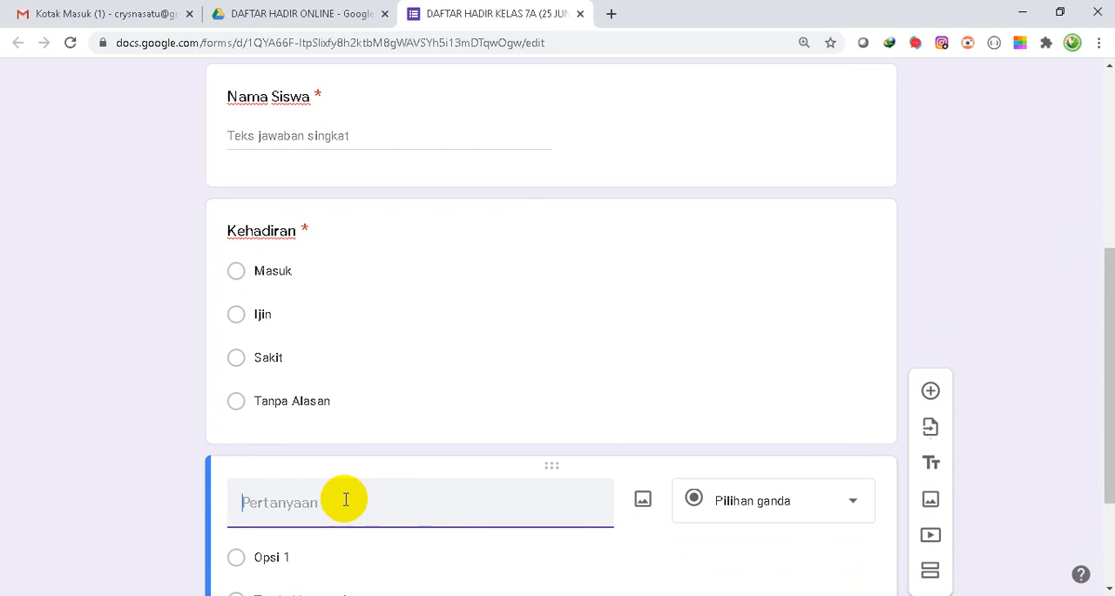
type("Upload Foto")
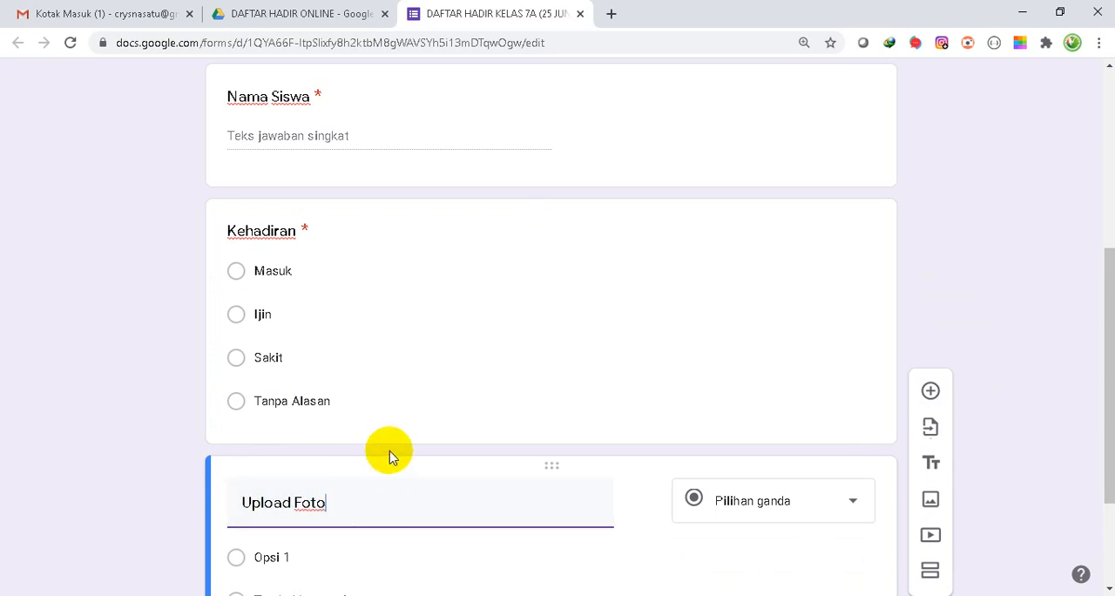
scroll(390, 453, "down", 2)
type("Terkini")
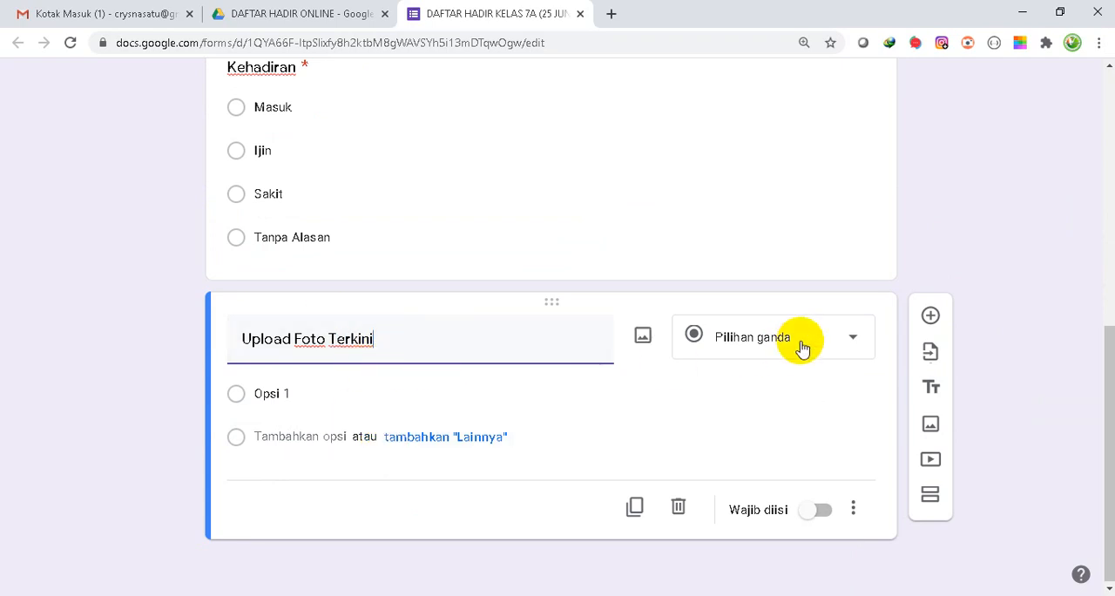
left_click(848, 341)
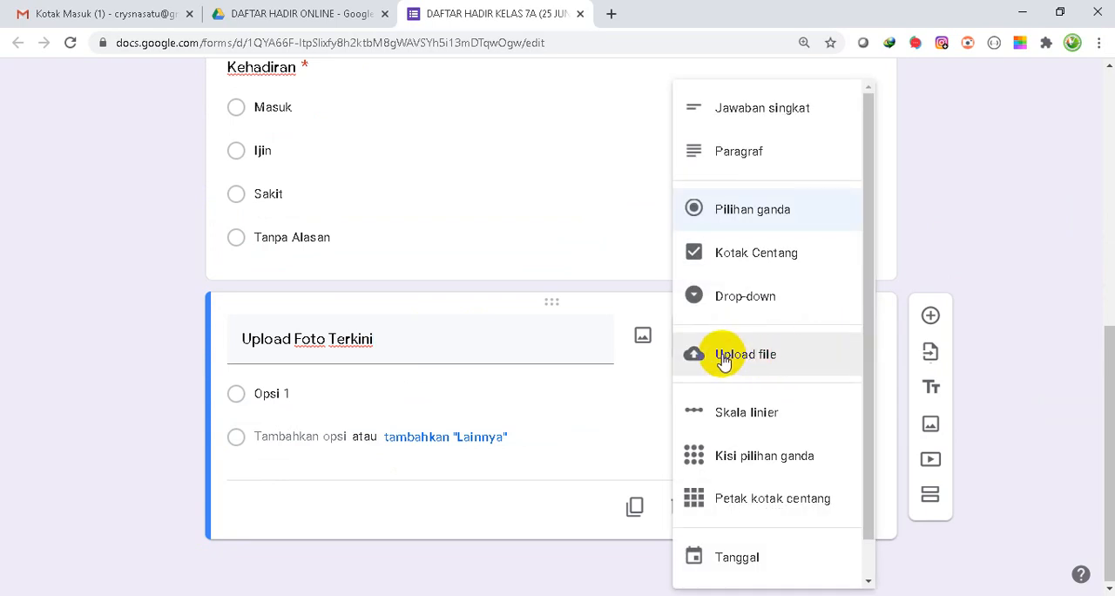
left_click(723, 359)
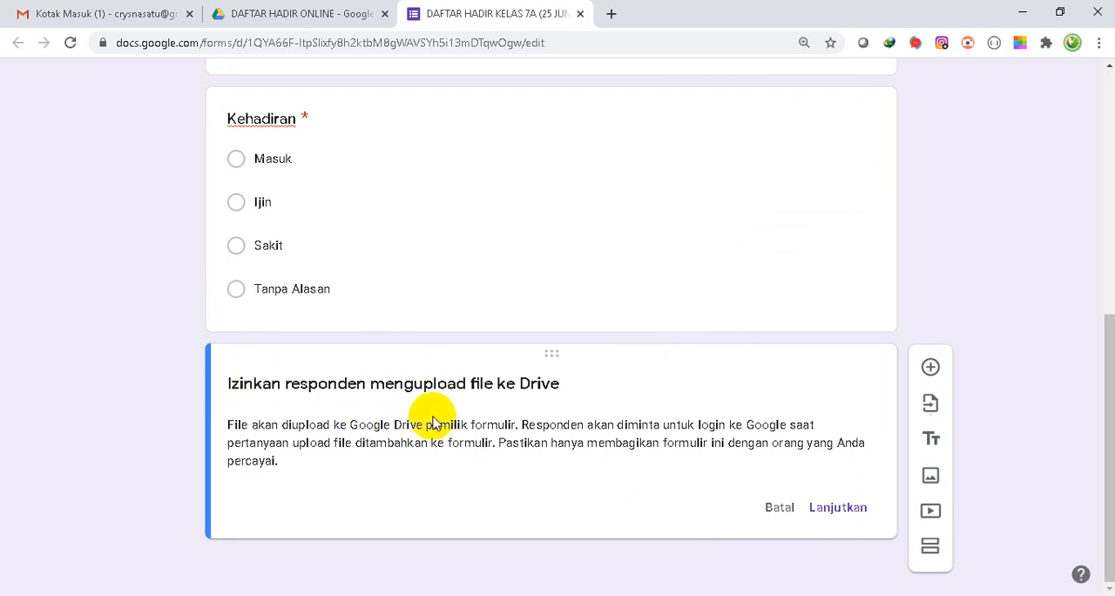
left_click(839, 509)
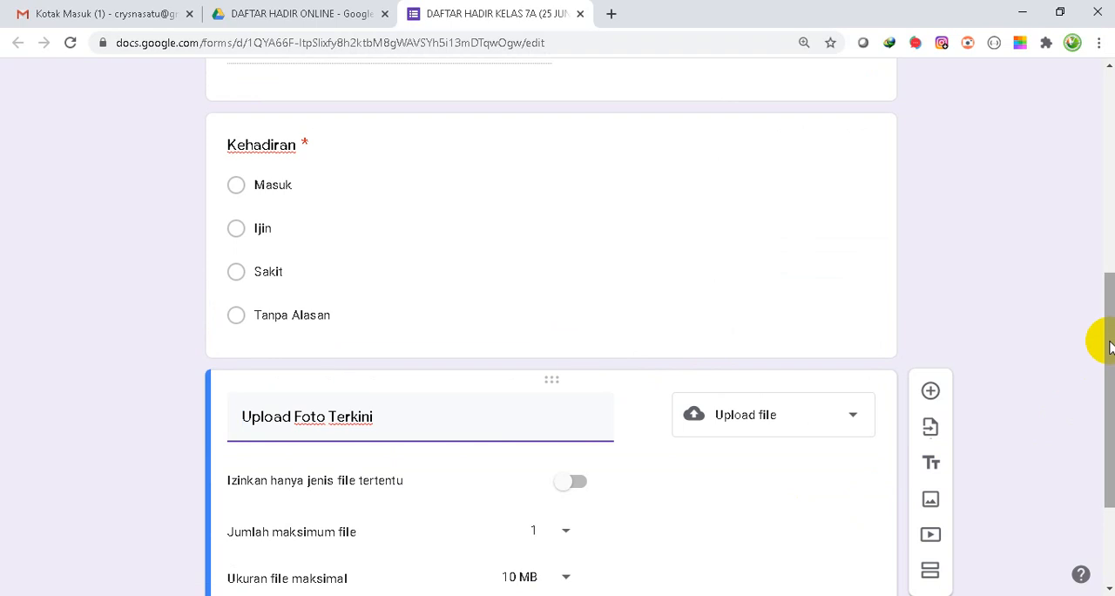
- Restrict the Upload Foto Terkini question to both Gambar file types with a maximum of 1 file
left_click_drag(1110, 346, 1108, 425)
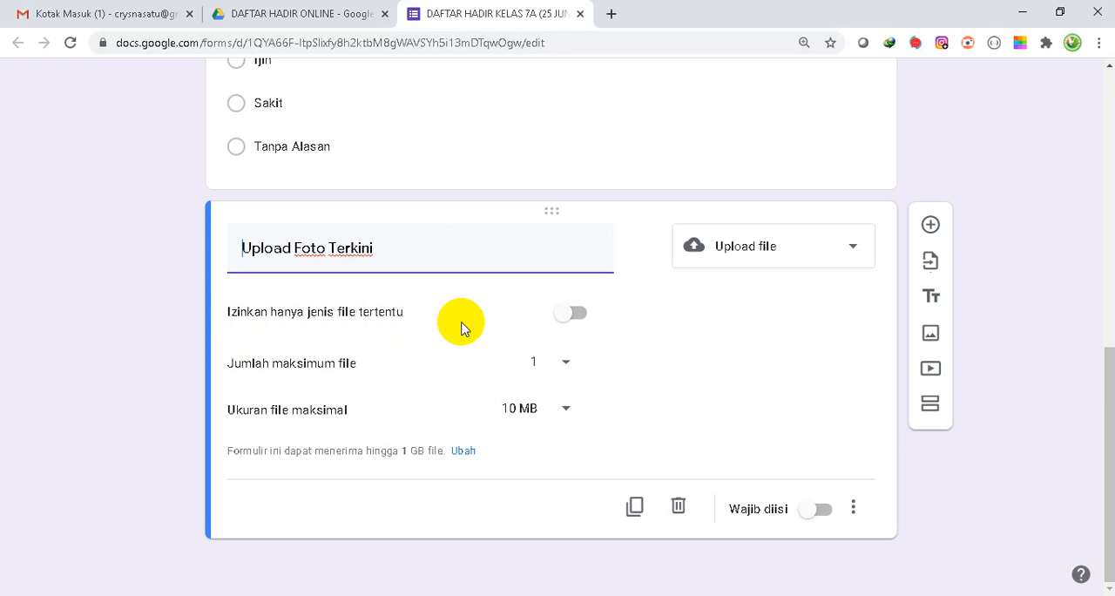
left_click(582, 316)
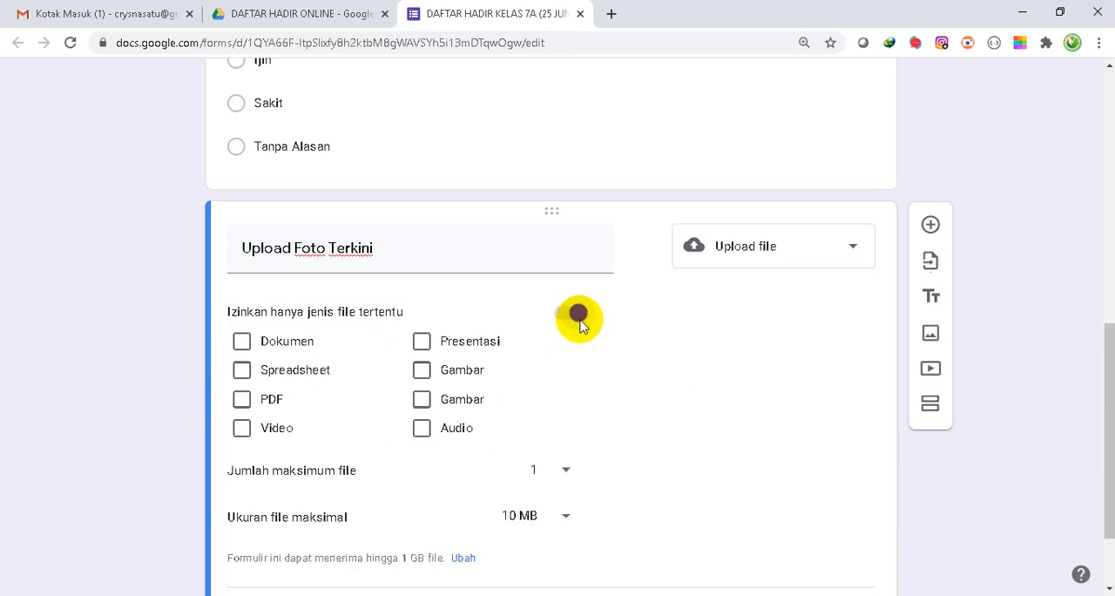
left_click(422, 370)
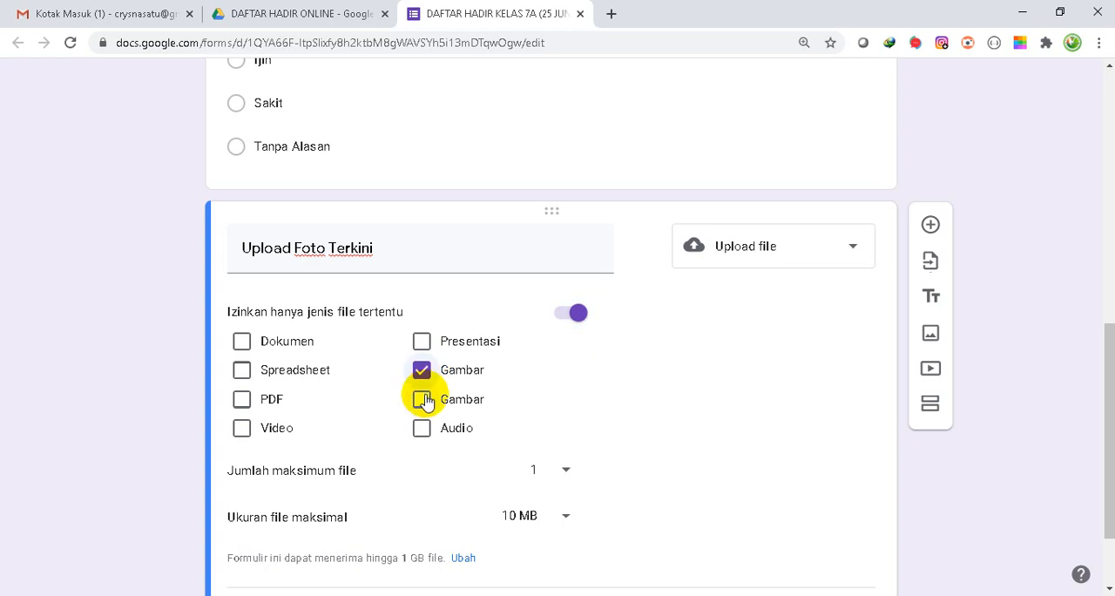
left_click(423, 399)
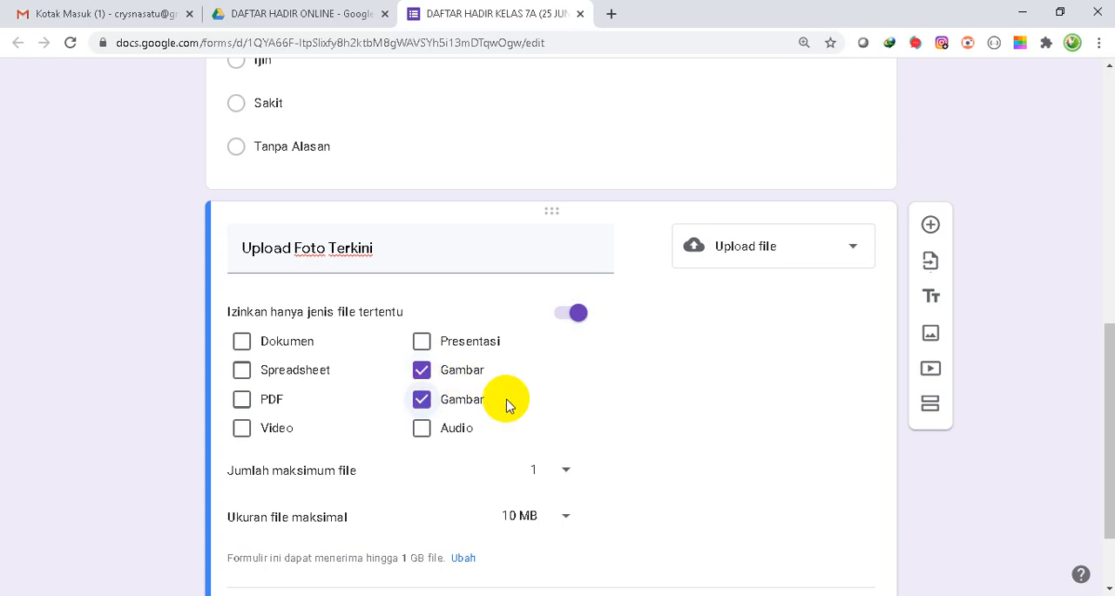
scroll(590, 440, "down", 2)
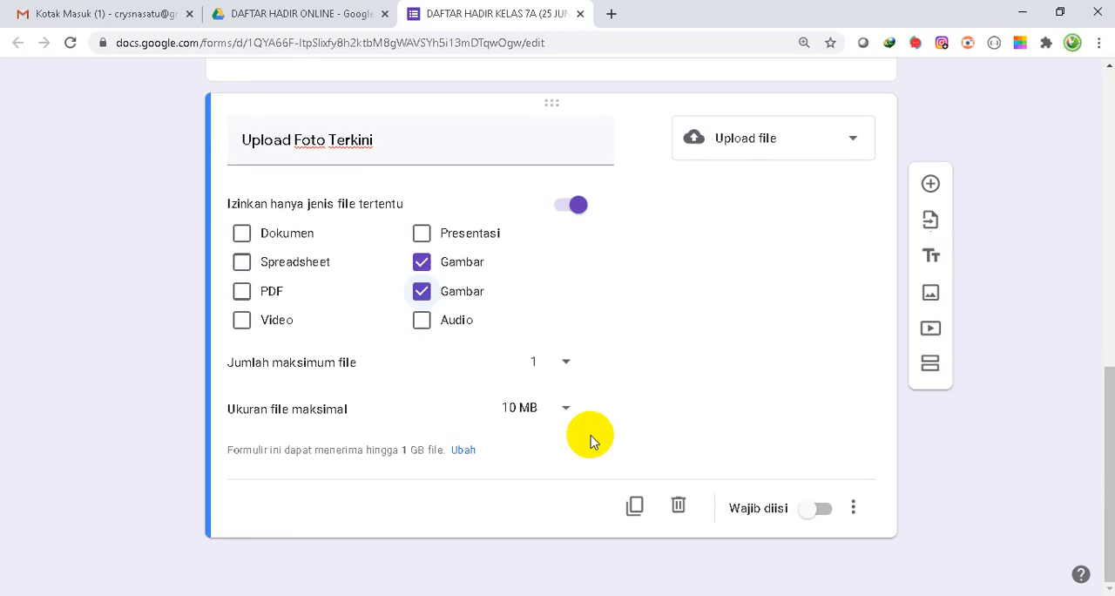
left_click(562, 366)
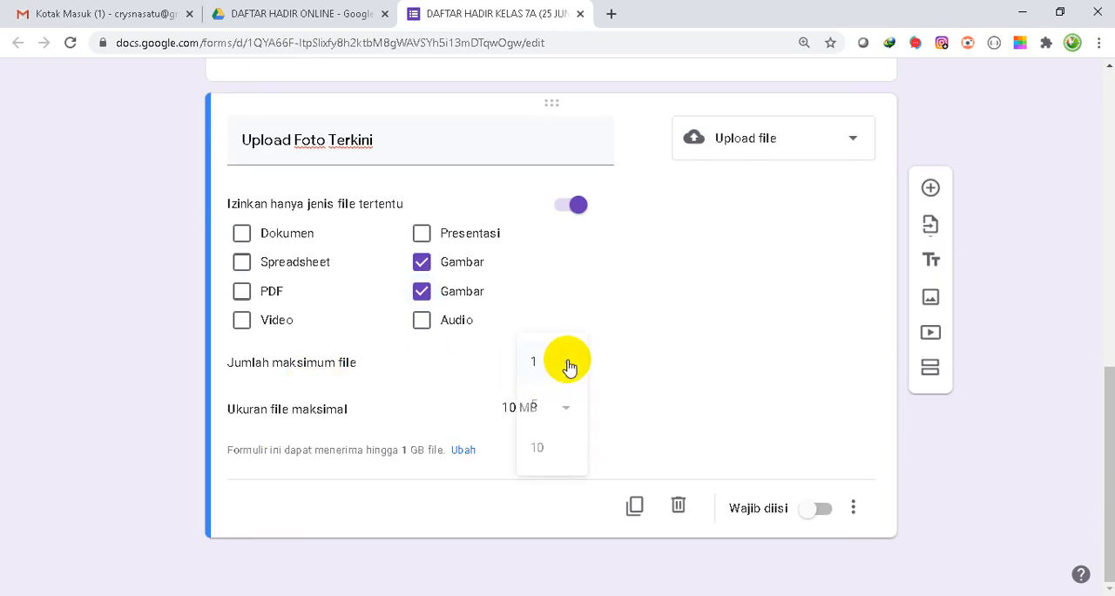
left_click(540, 366)
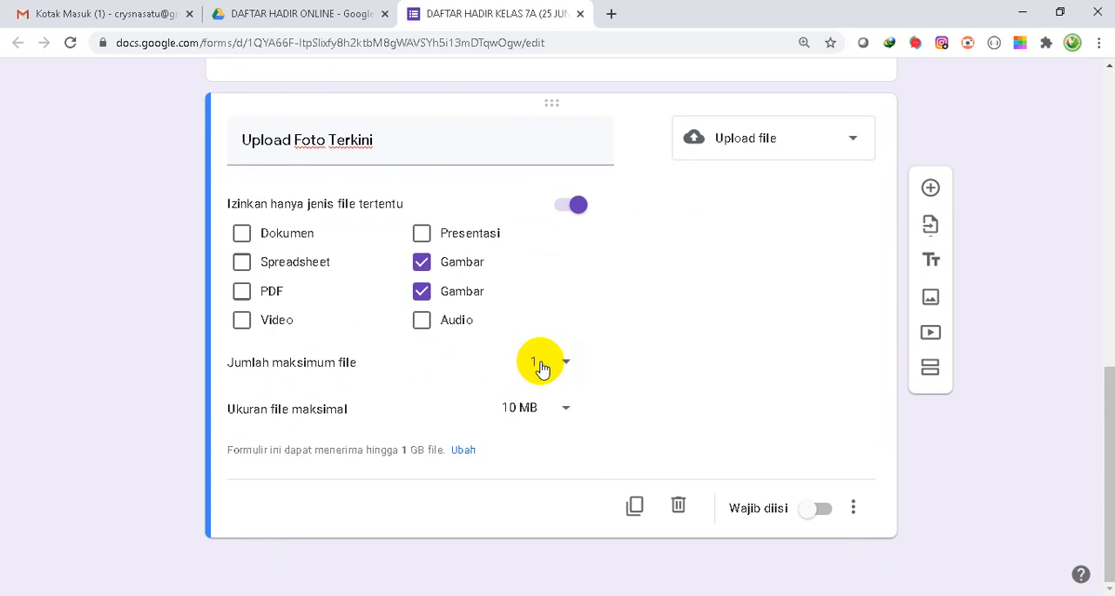
- Set the maximum file size of the Upload Foto Terkini question to 10 MB and make the question required
left_click(565, 409)
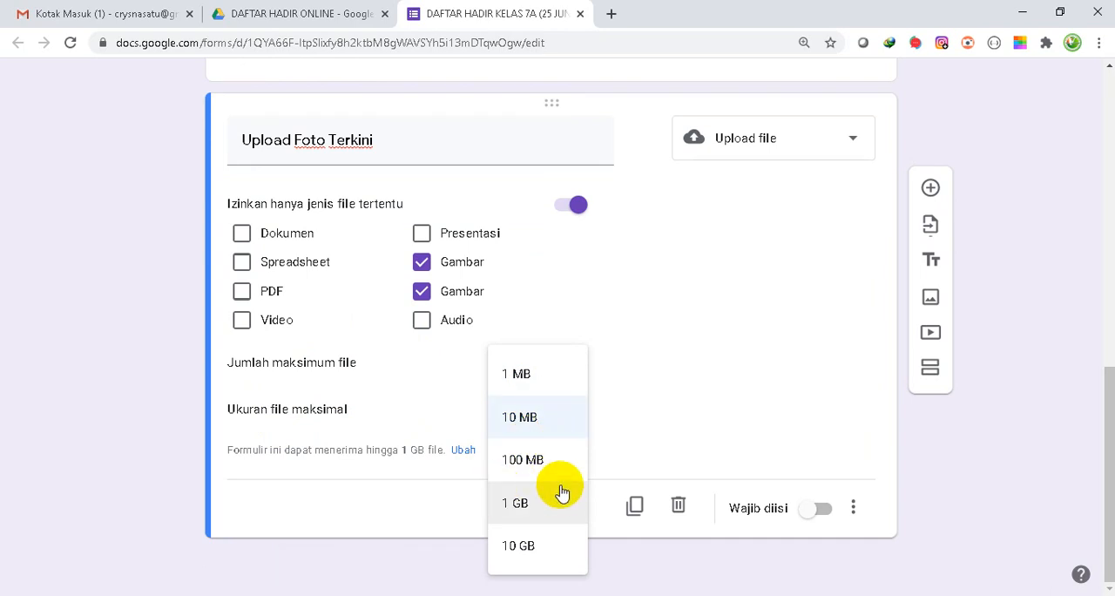
left_click(540, 375)
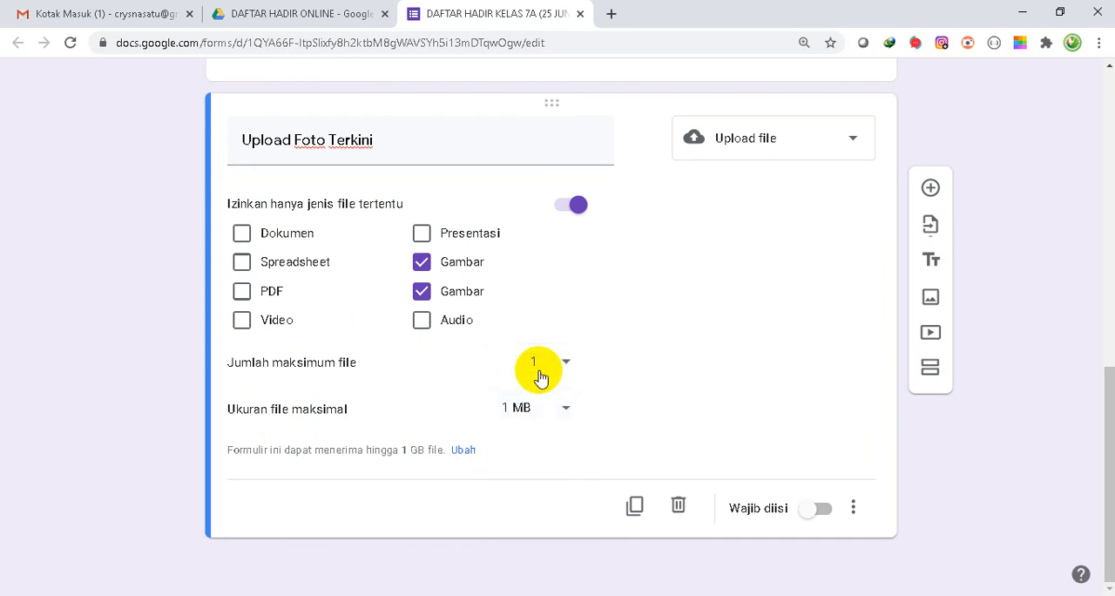
left_click(567, 409)
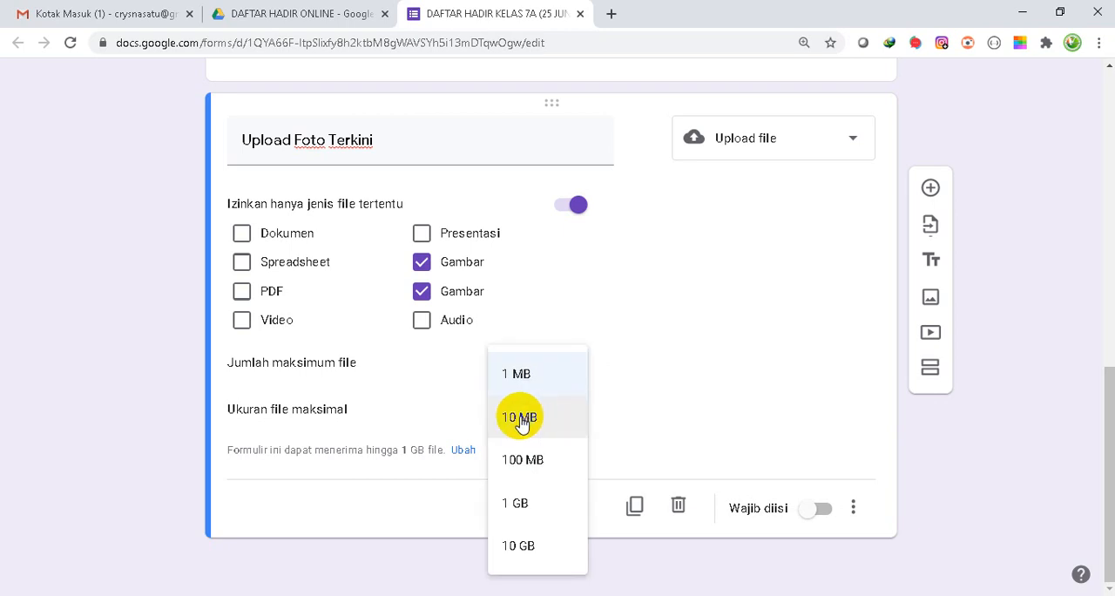
left_click(521, 420)
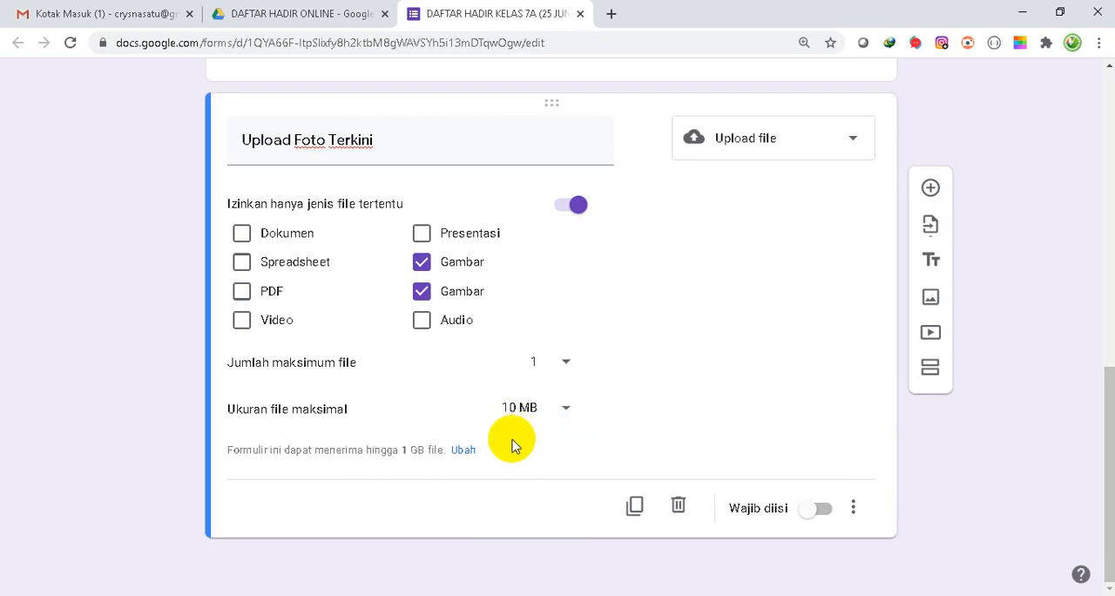
left_click(821, 511)
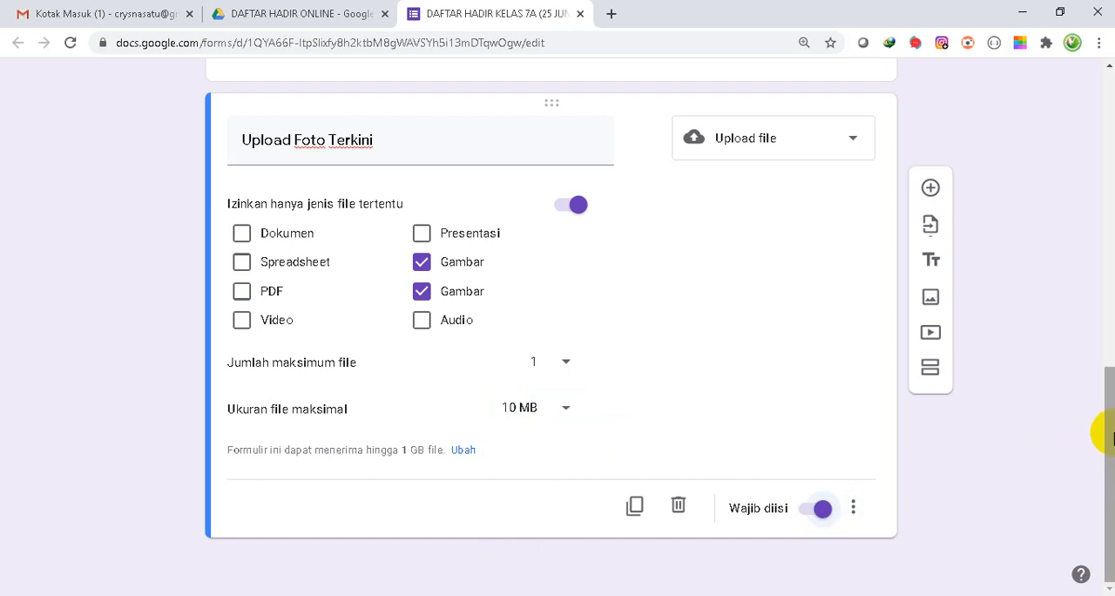
- Review the form's email, link and HTML embed sending options and copy the form's link
left_click_drag(1105, 429, 1075, 130)
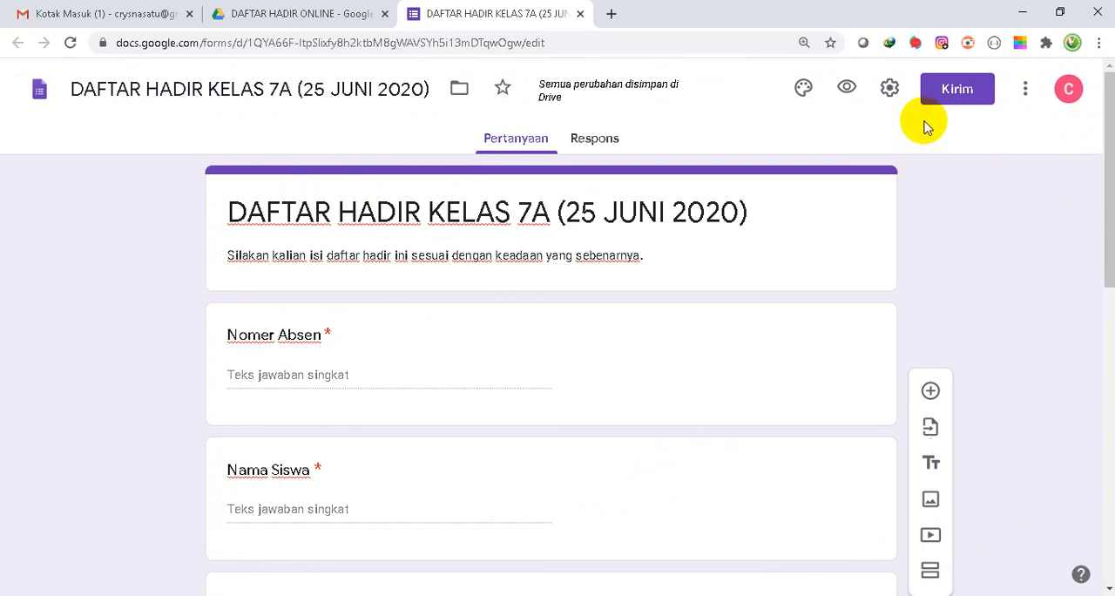
left_click(941, 98)
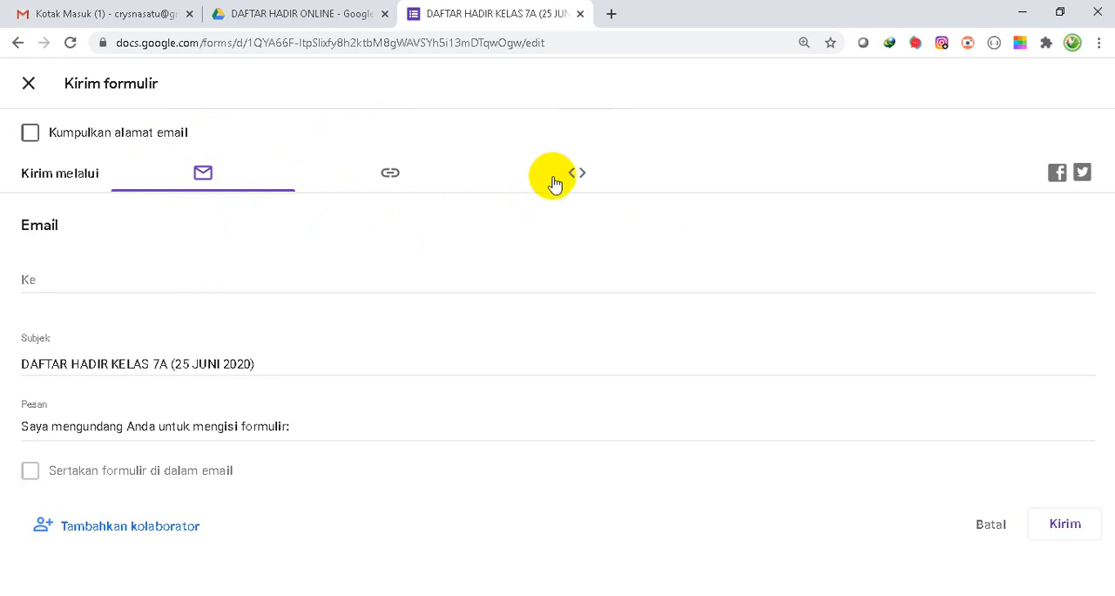
left_click(209, 180)
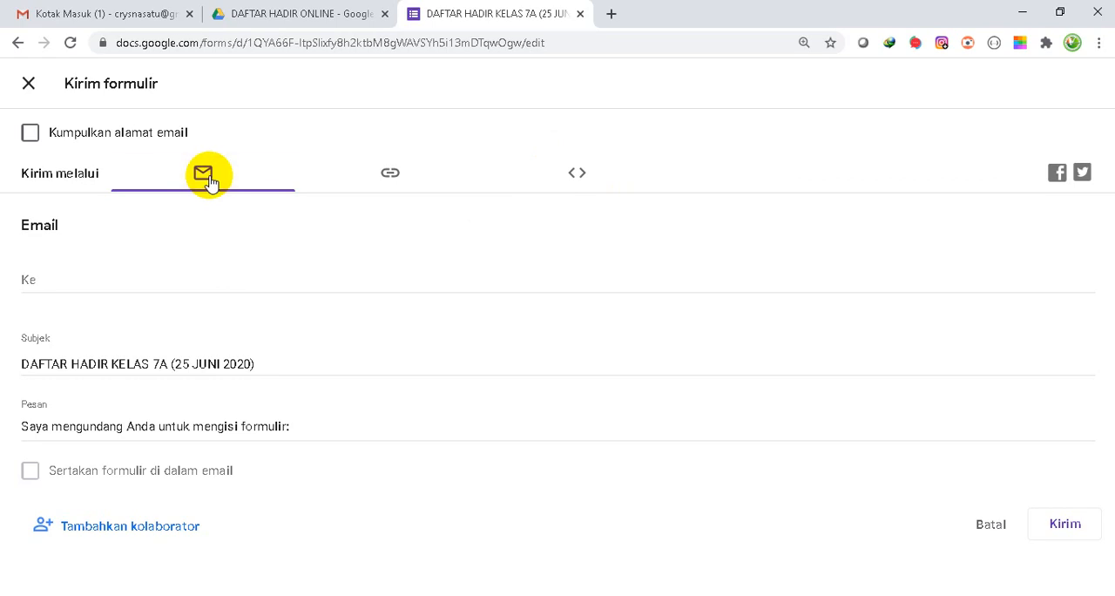
left_click(90, 281)
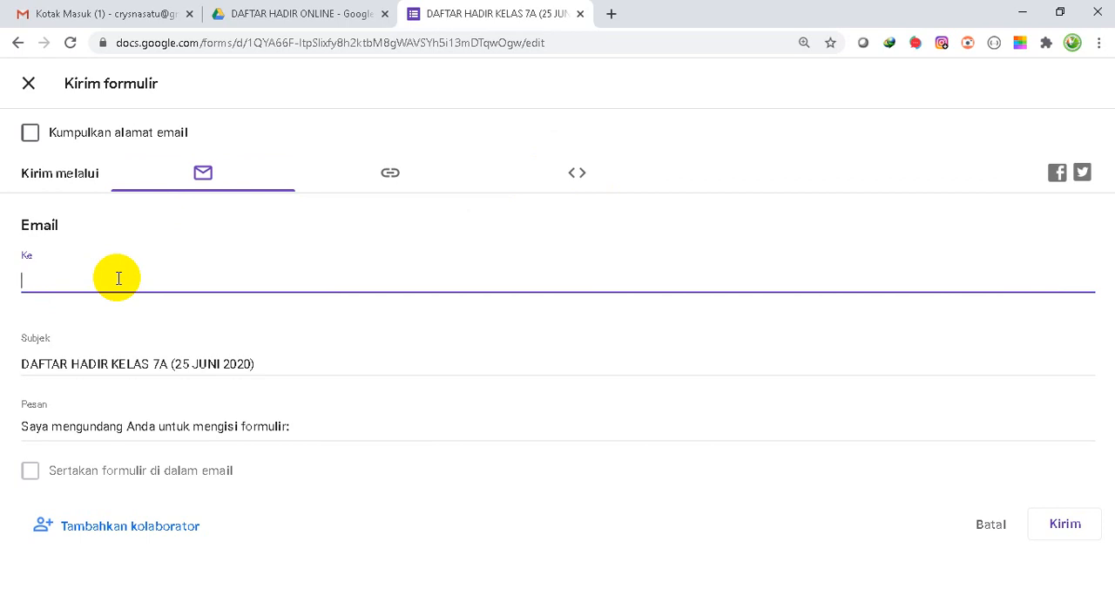
left_click(389, 177)
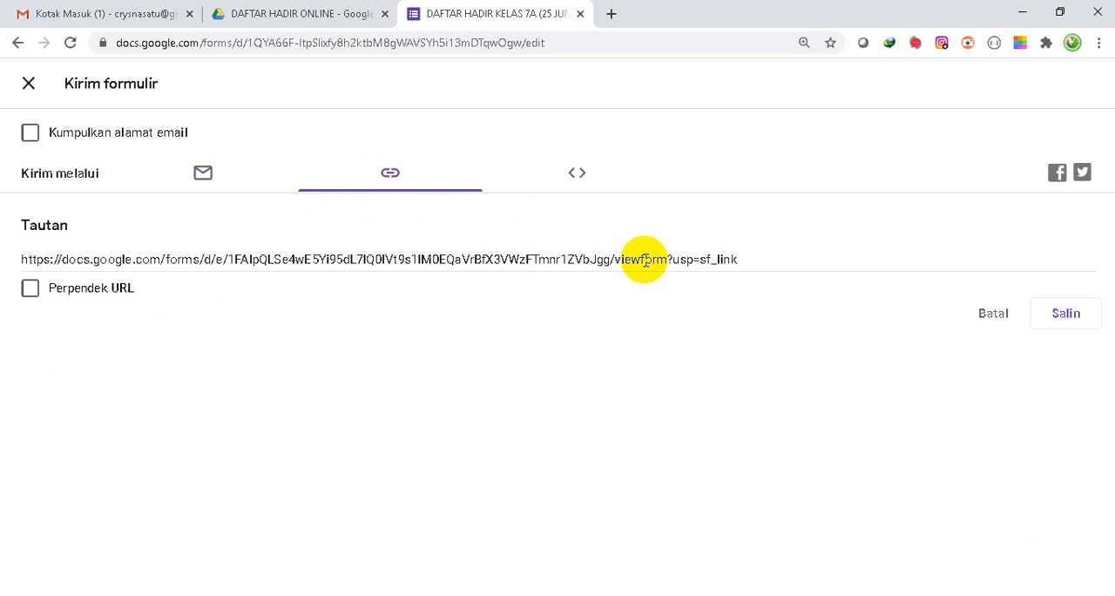
left_click(582, 177)
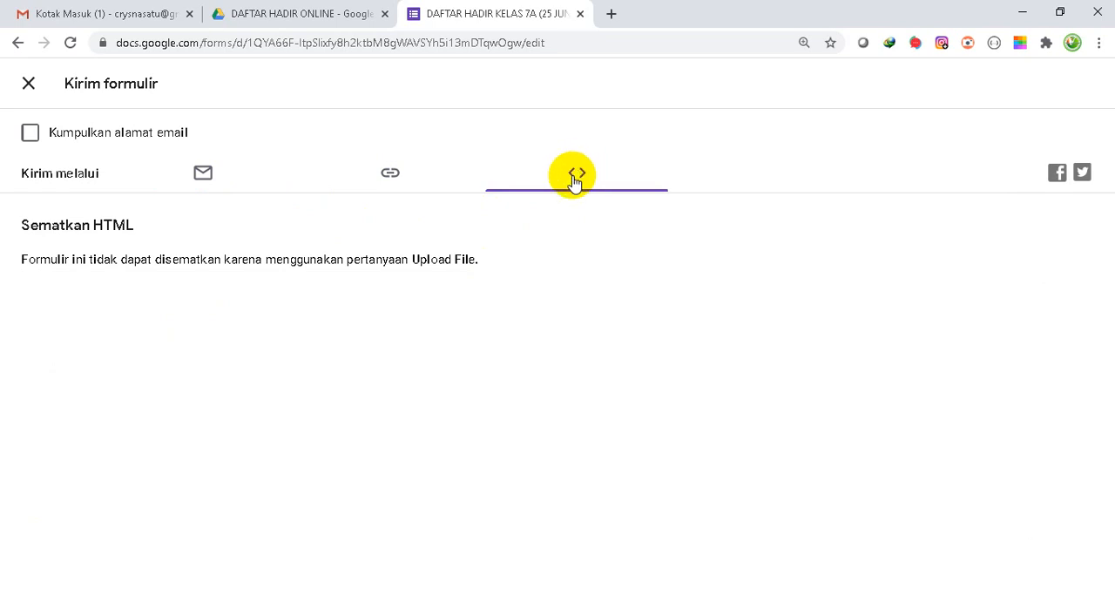
left_click(390, 172)
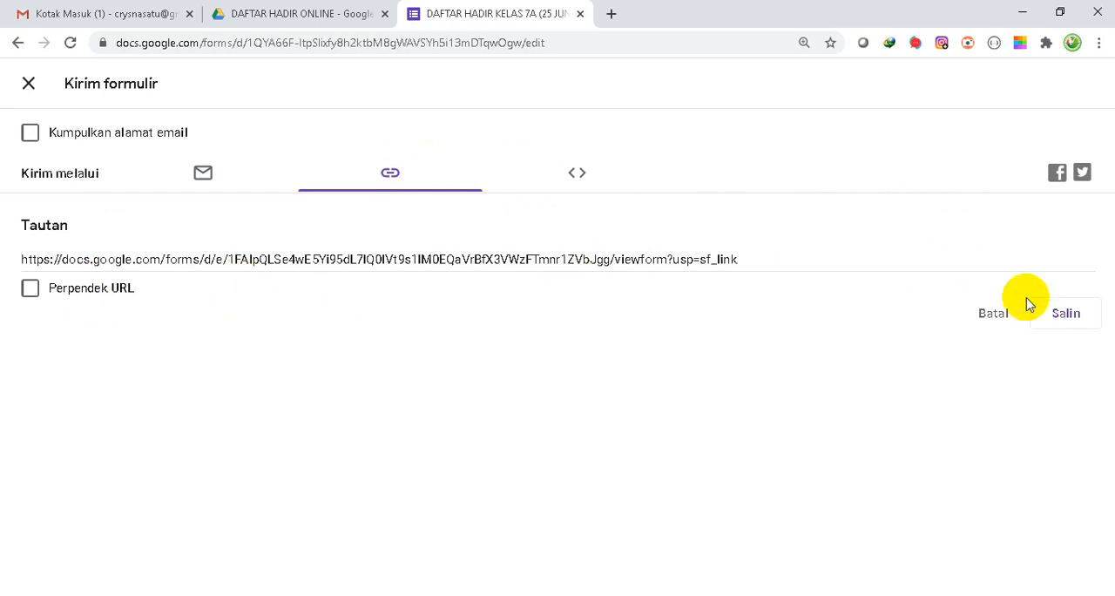
left_click(1062, 315)
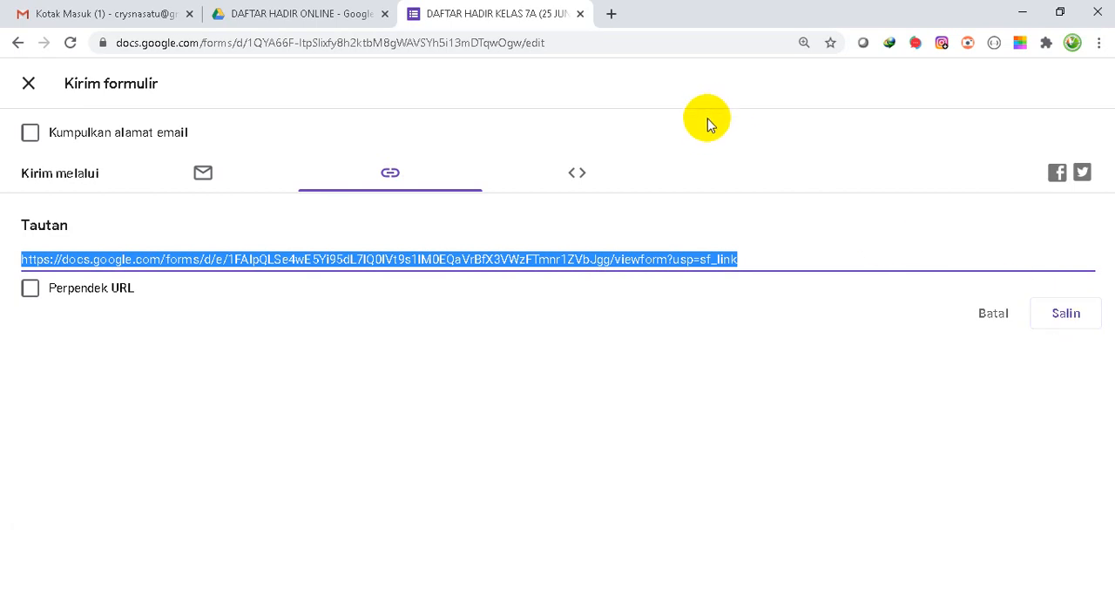
- Switch to Bitly by loading bit.ly in a new browser tab
left_click(611, 14)
type("bit.")
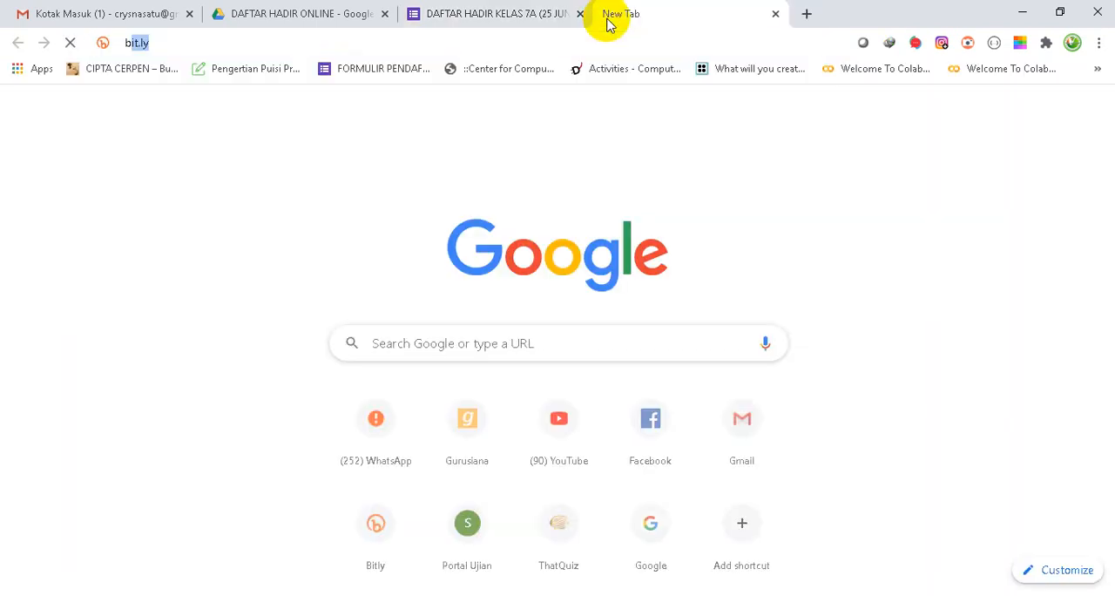
key("Return")
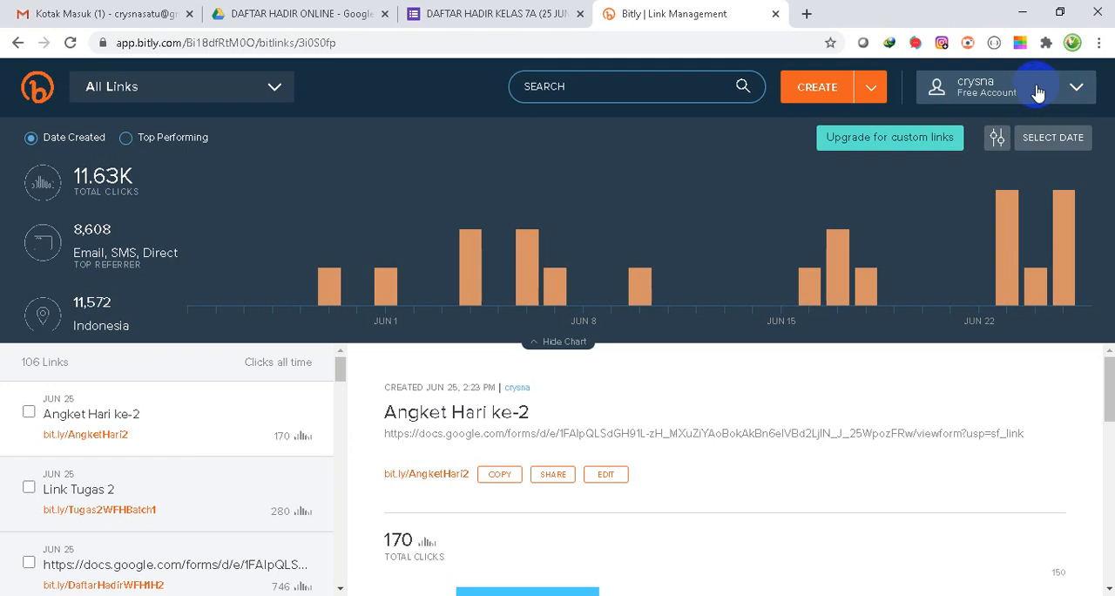
- Create a new bit.ly link from the copied attendance form URL
left_click(868, 89)
left_click(817, 85)
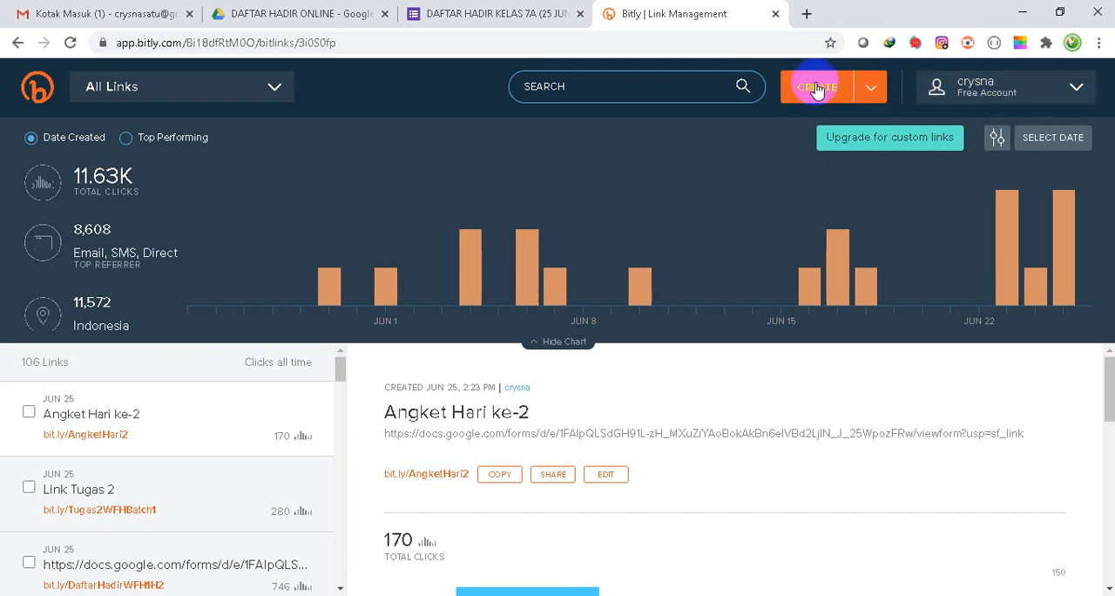
left_click(815, 88)
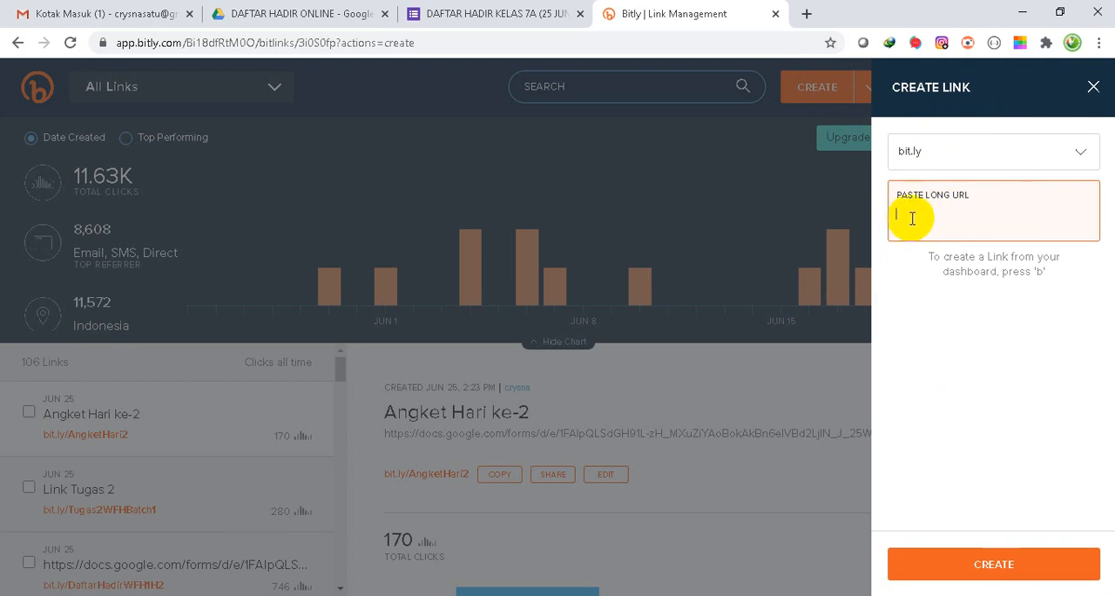
type("https://docs.google.com/forms/d/e/1FAIpQLSe4wE5Yi95dL7lQ0lVt9s1lM0EQaVrBfX3VWzFTmnr1ZVbJgg/viewform?usp=sf_link")
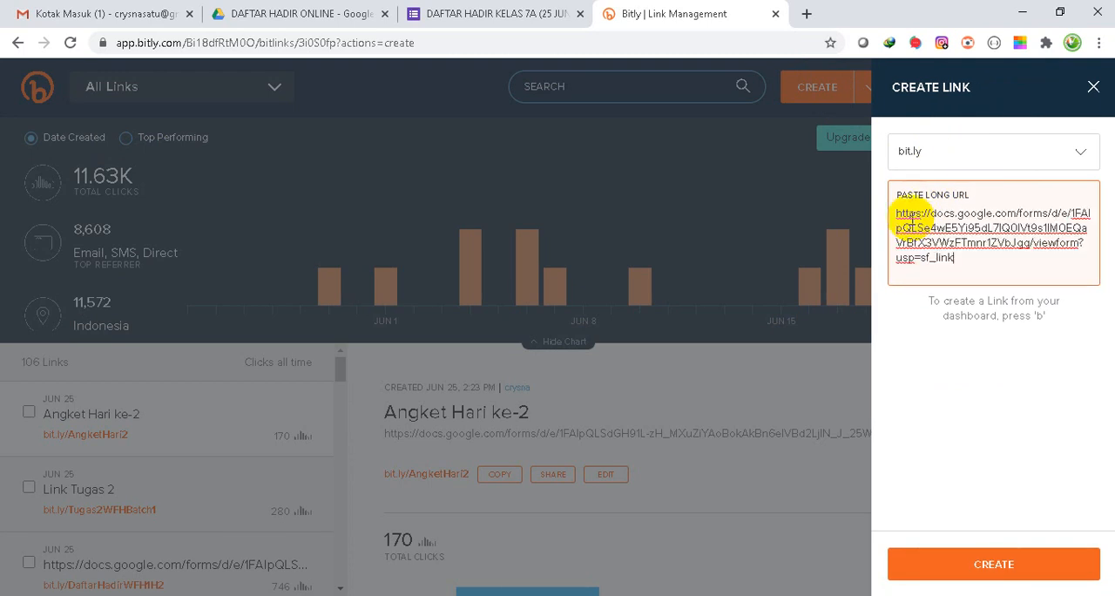
left_click(898, 226)
key("Return")
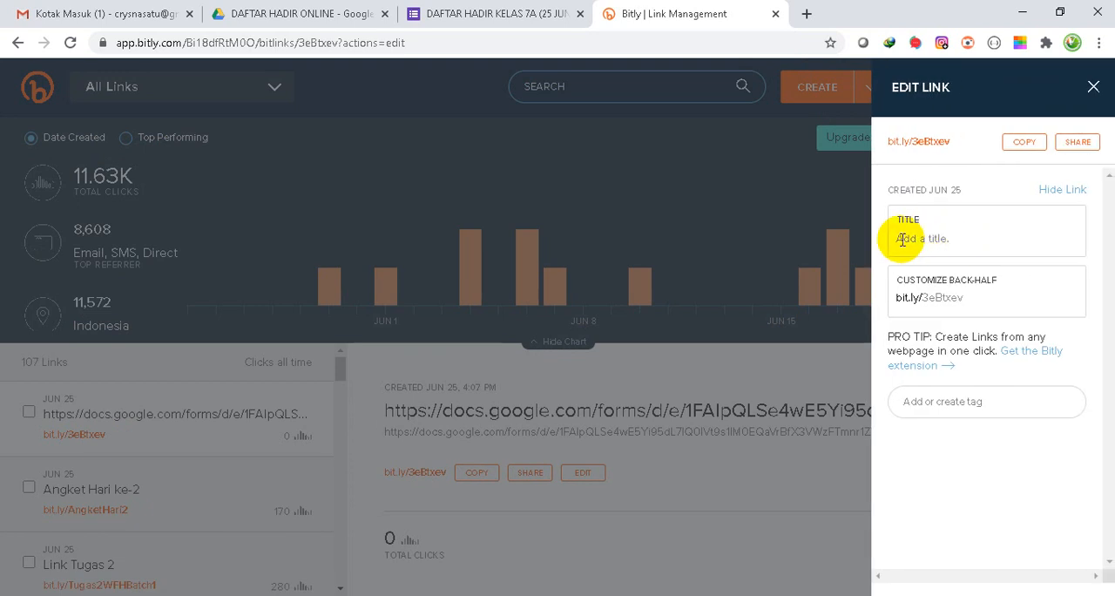
- Title the short link Daftar Hadir Kelas 7A and try to save it with the custom back-half DaftarHadir7A
left_click(903, 239)
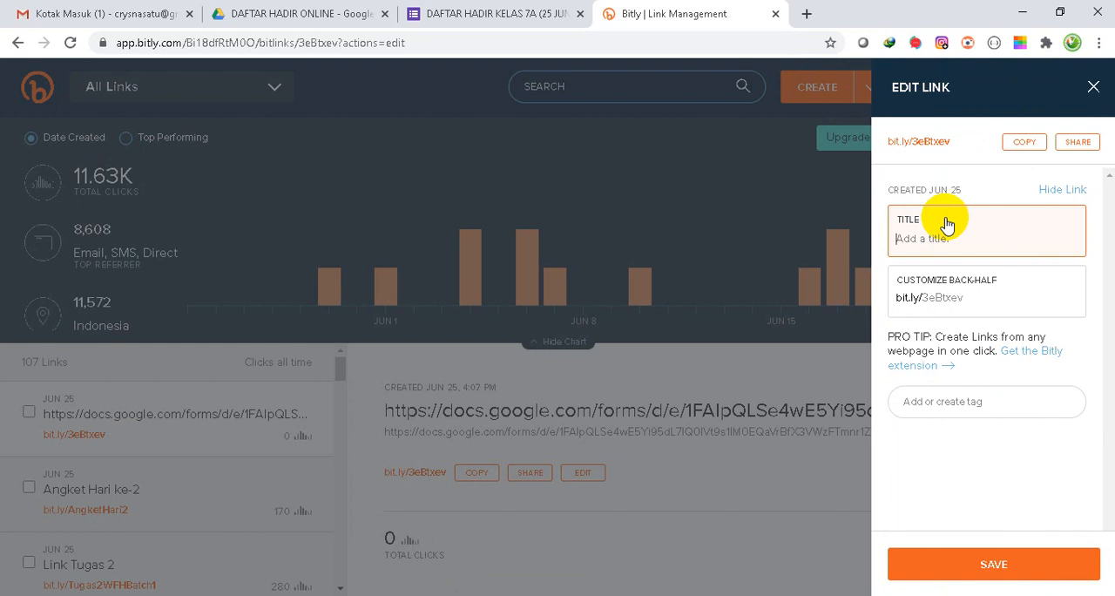
type("Daftar Hadir Kelas 7A")
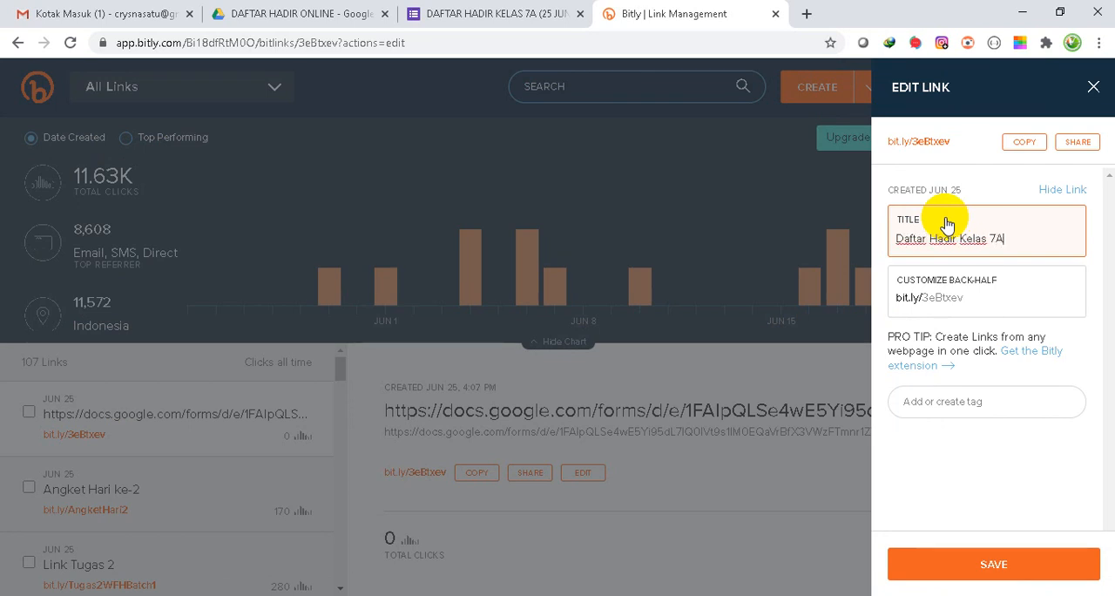
left_click(931, 297)
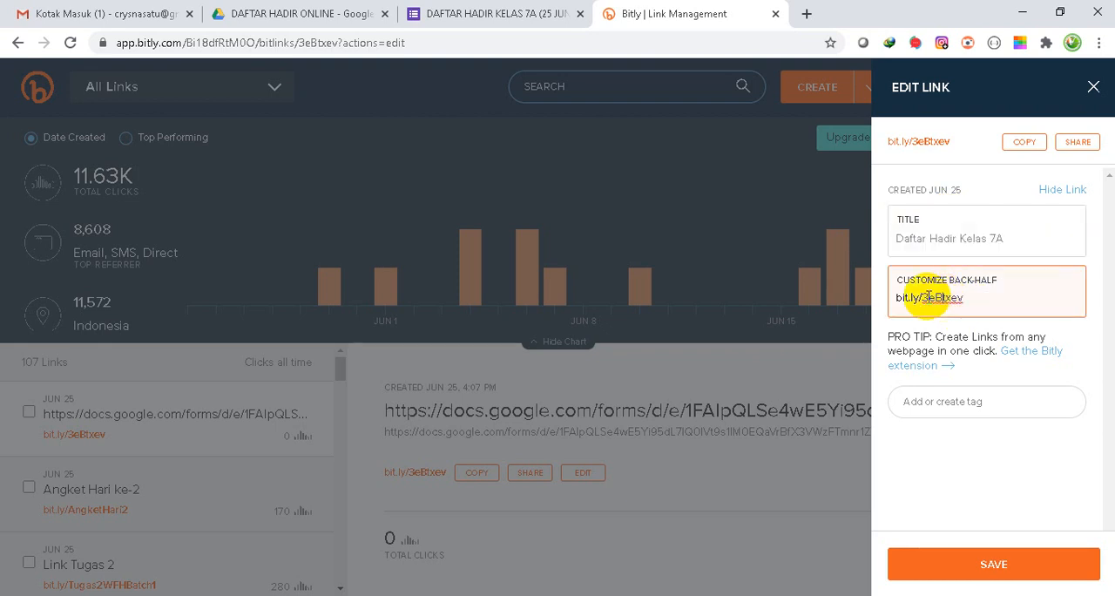
left_click_drag(924, 297, 987, 293)
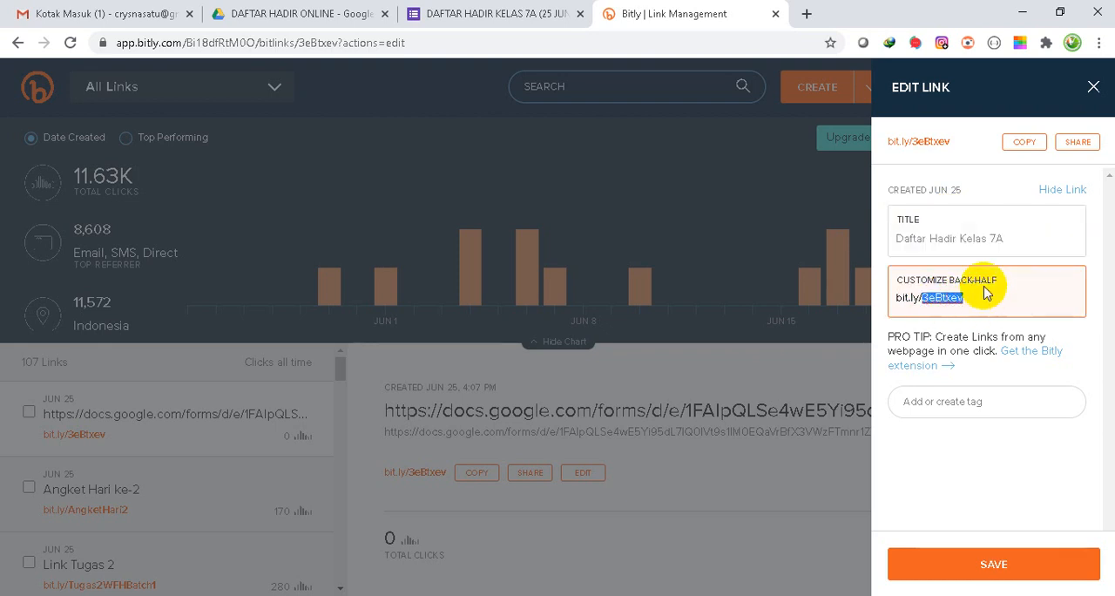
type("DaftarHadir")
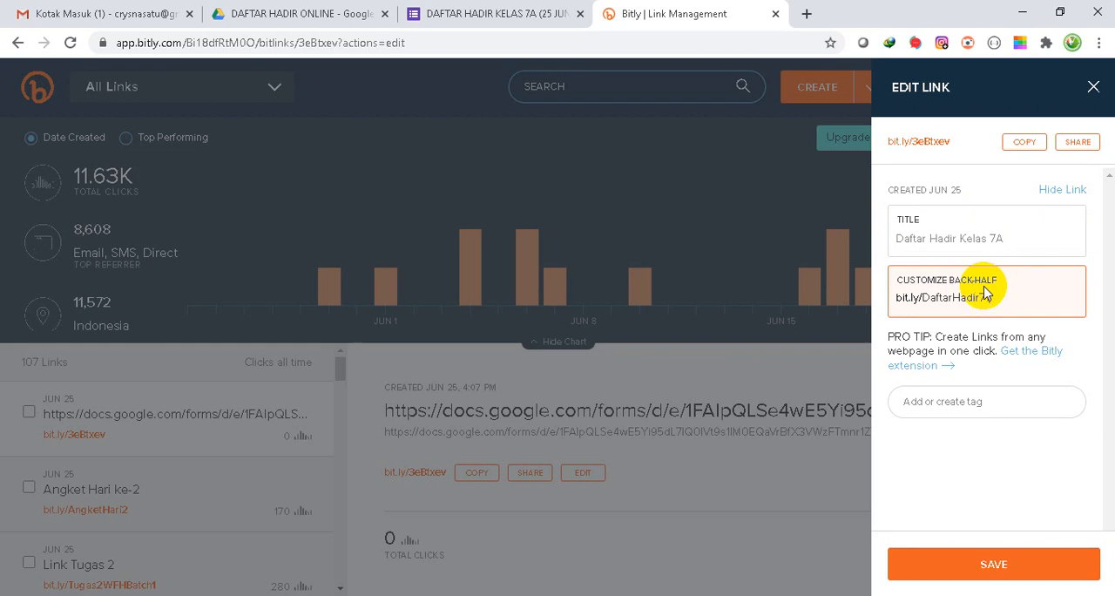
type("7A")
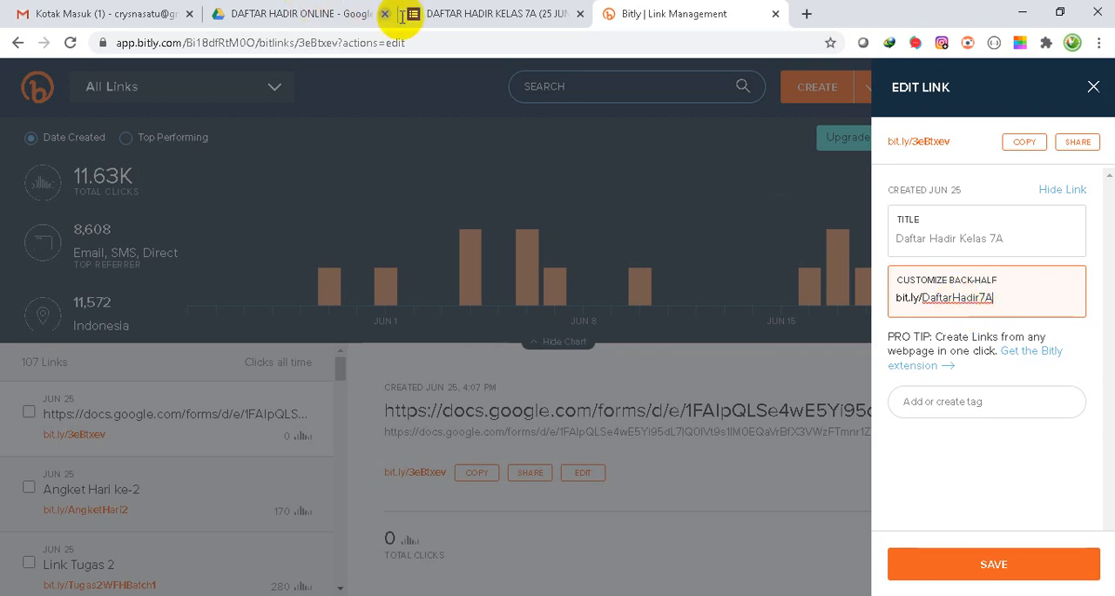
left_click(982, 569)
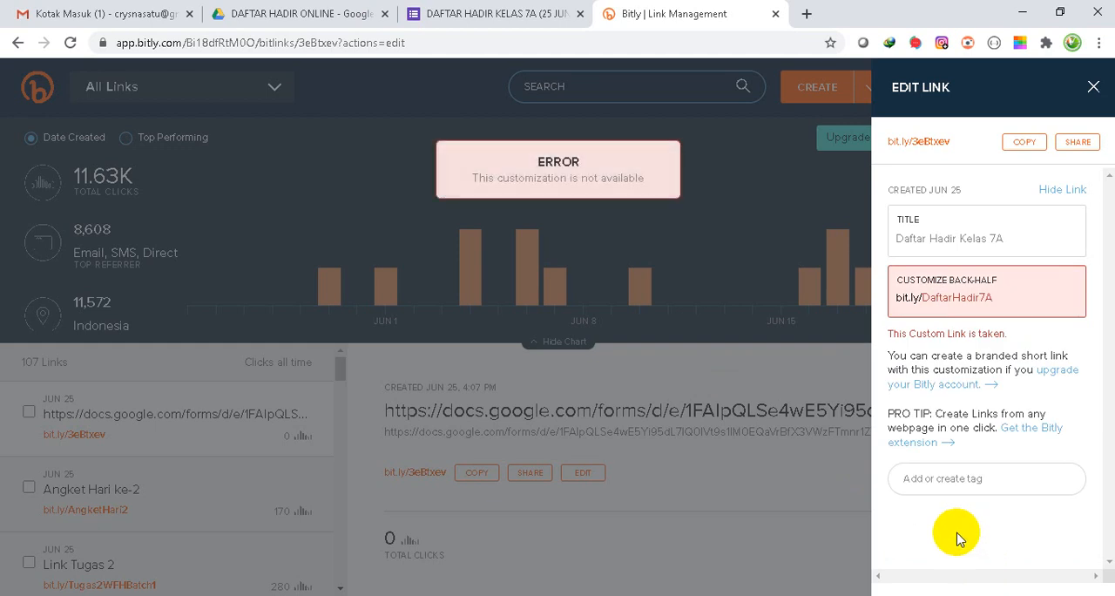
- Extend the link's custom back-half to DaftarHadir7A25juni and save it
left_click(976, 302)
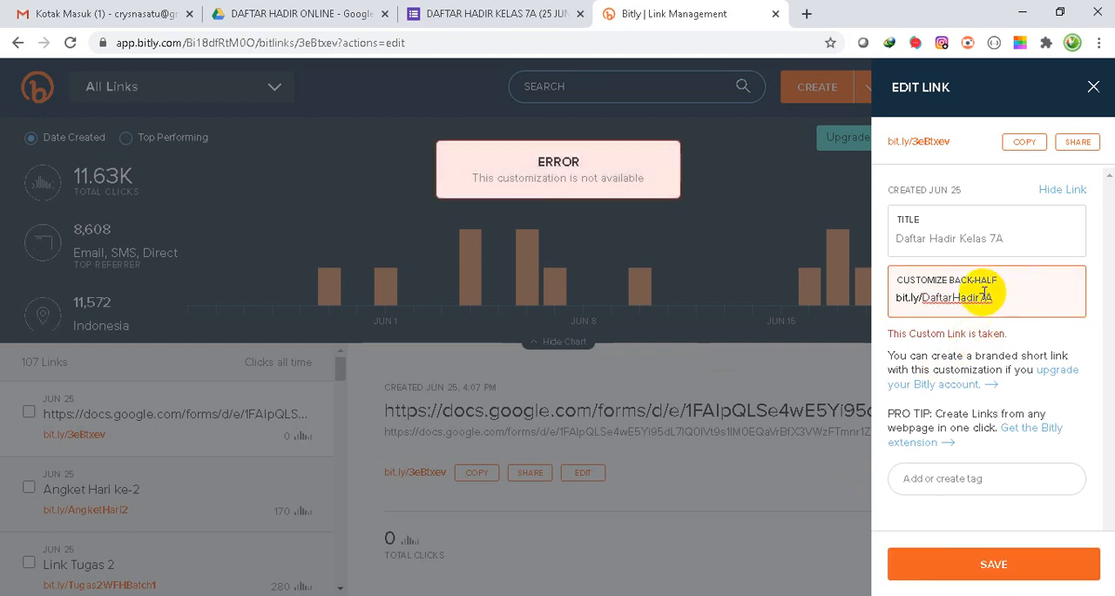
left_click(994, 298)
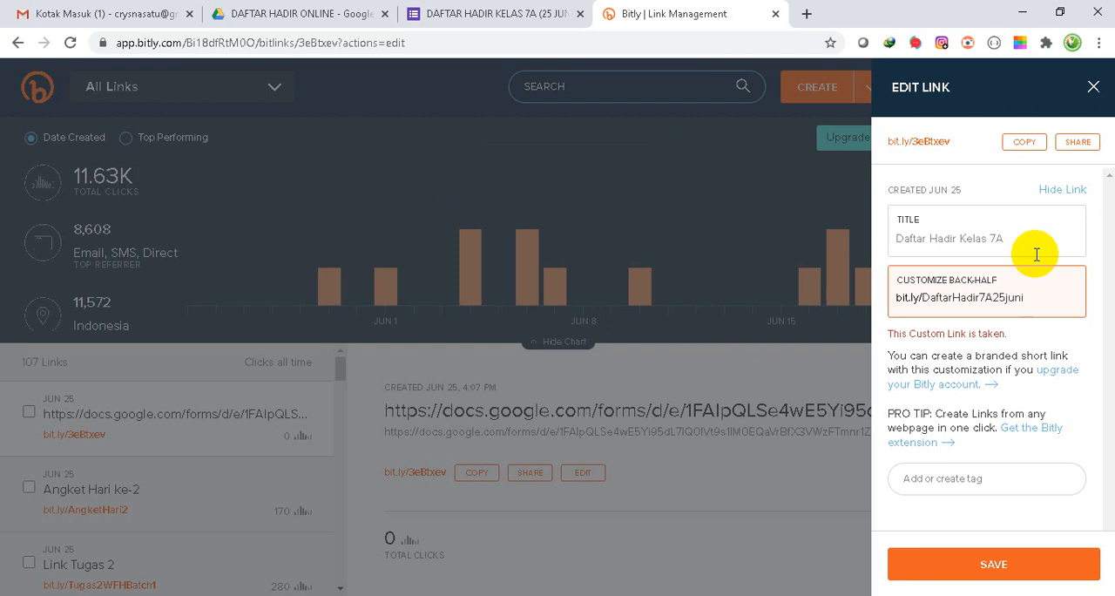
left_click(977, 565)
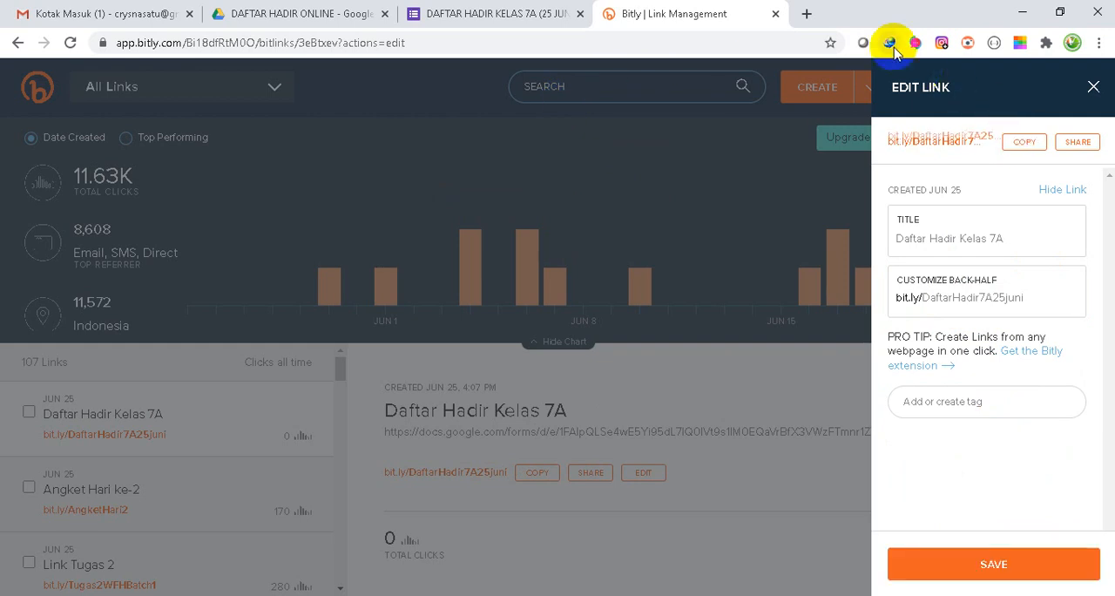
left_click(808, 13)
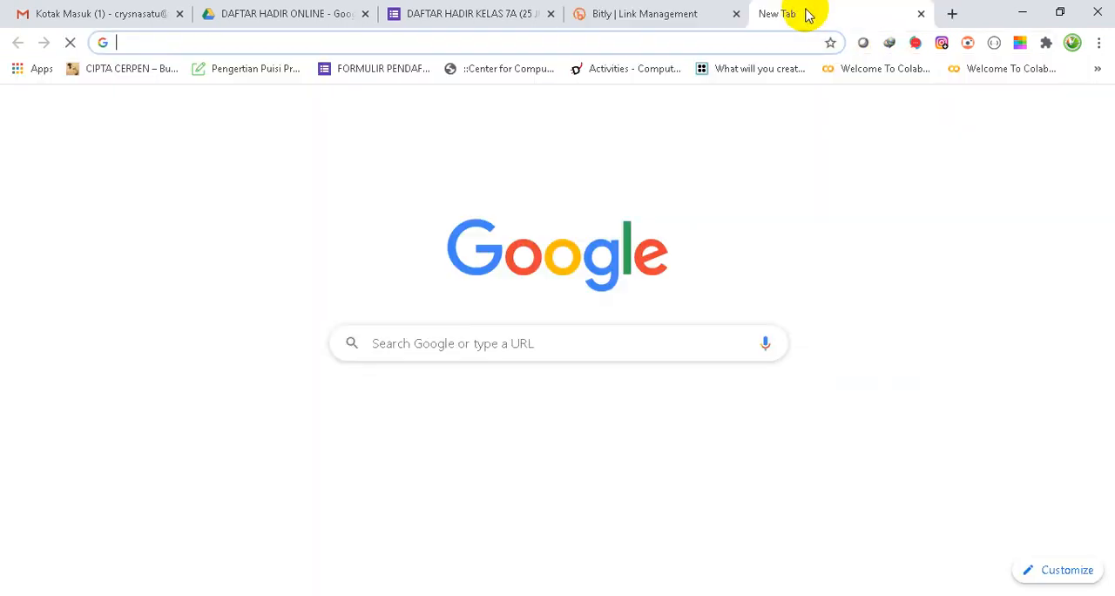
type("https://bit.ly/DaftarHadir7A25juni")
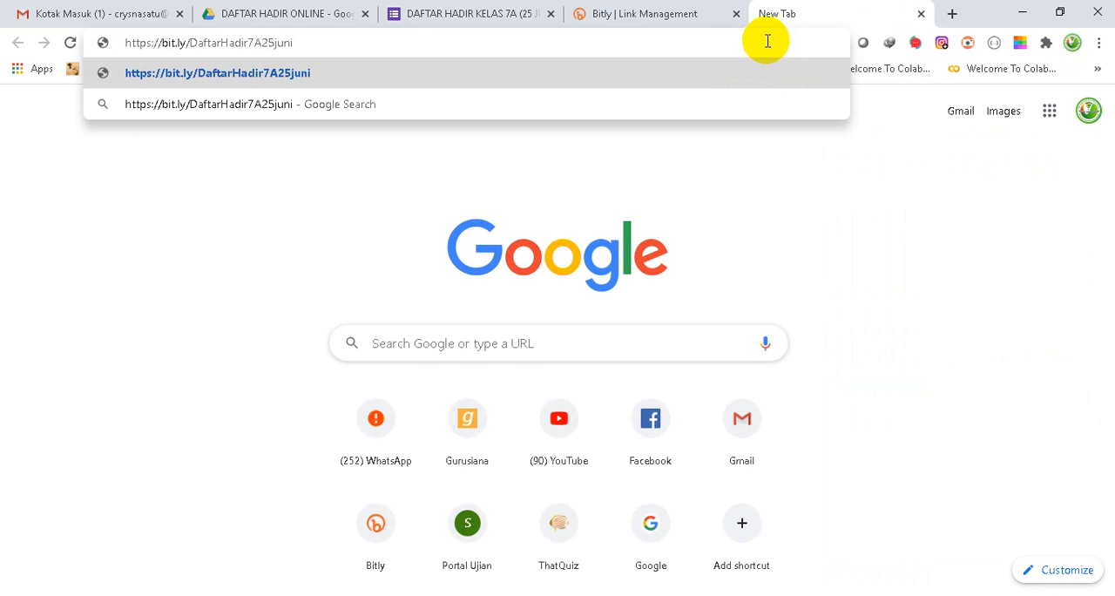
key("Return")
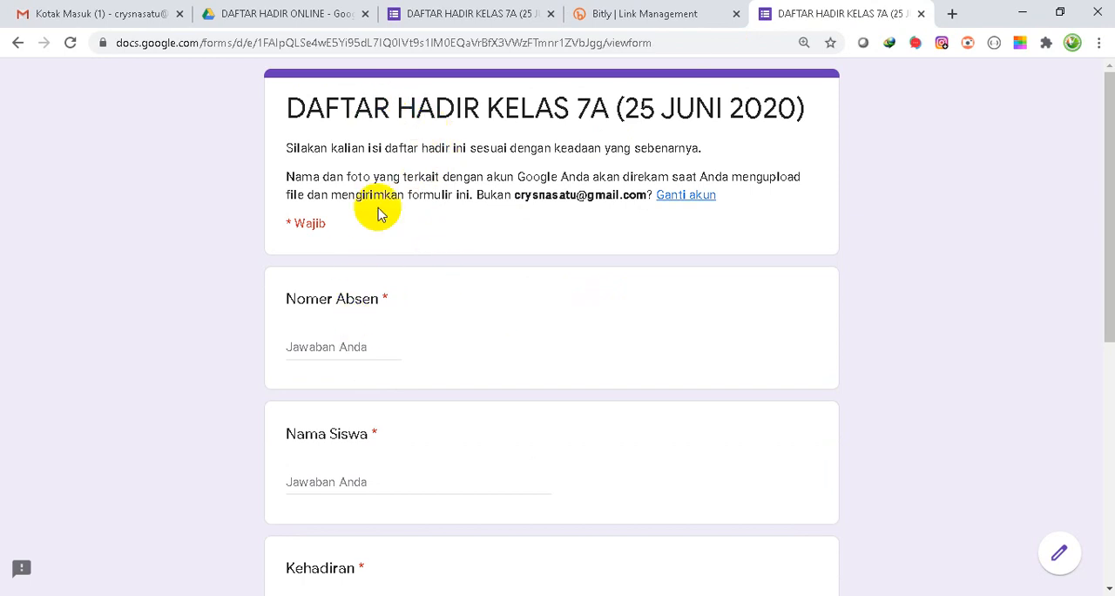
scroll(436, 369, "down", 5)
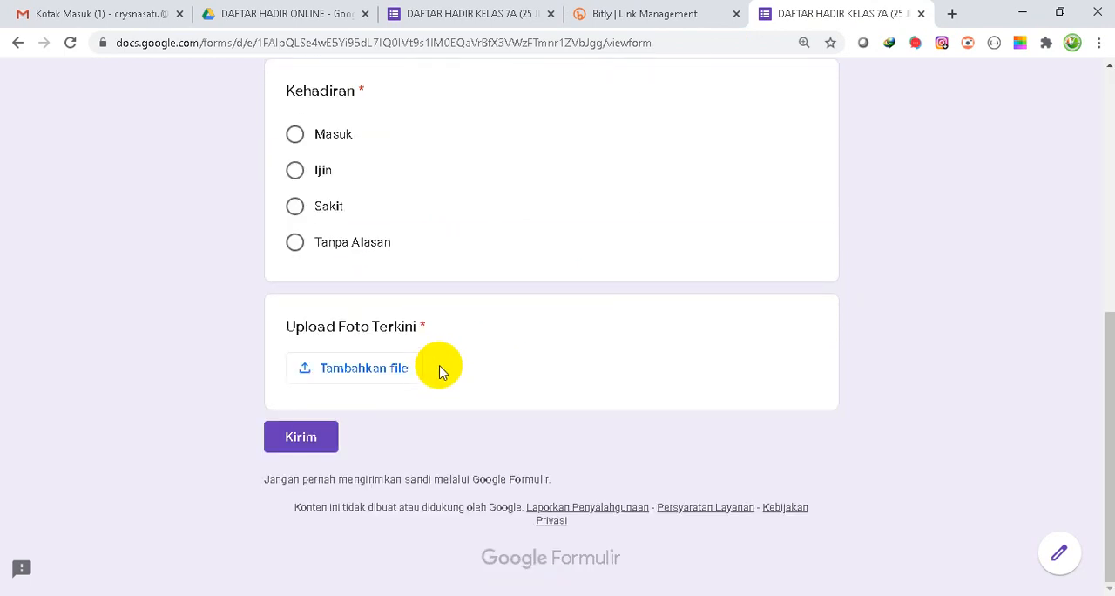
scroll(441, 368, "up", 5)
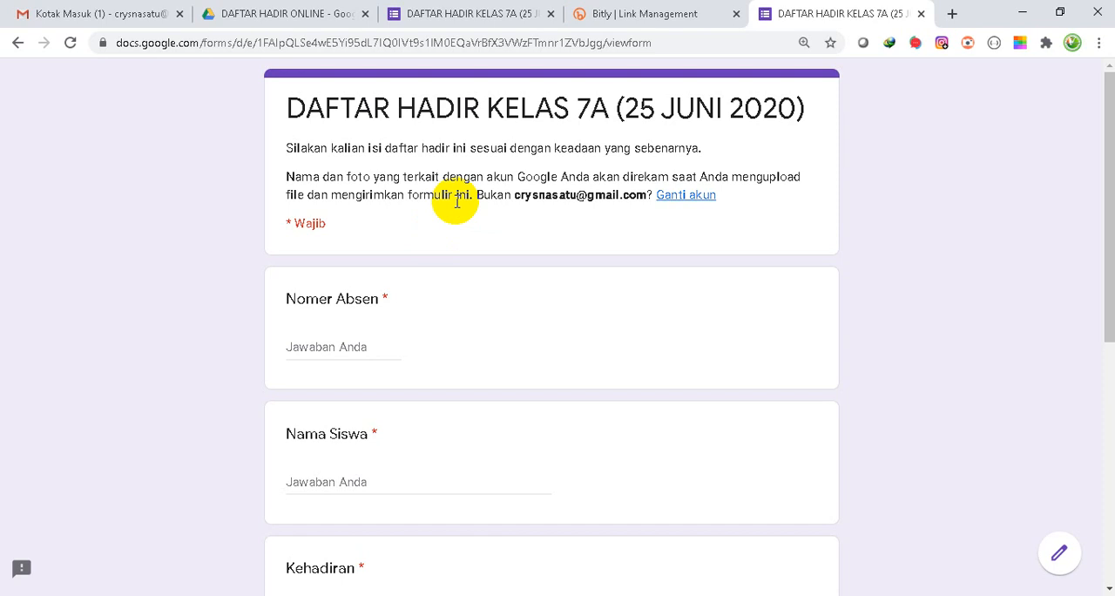
- Return to the form editor, close the sending options and create a new spreadsheet for the form's responses
left_click(464, 14)
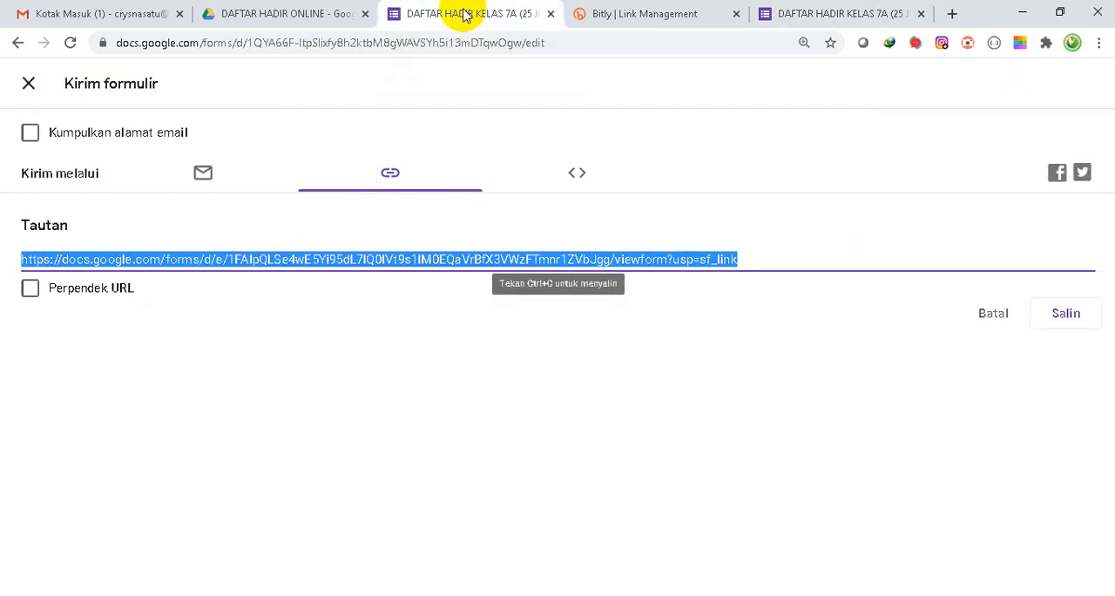
left_click(28, 86)
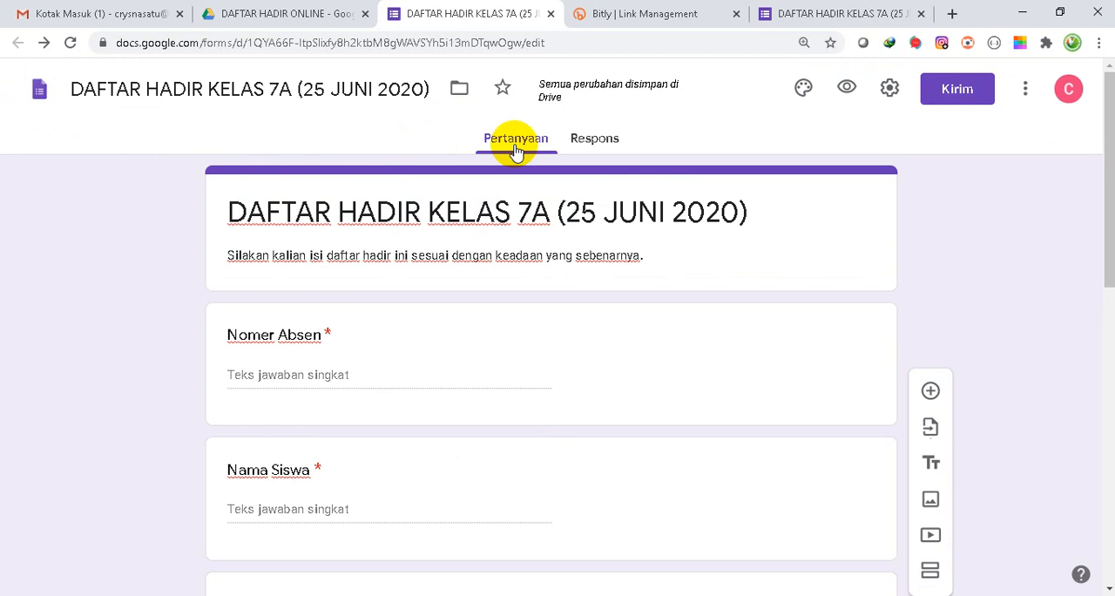
left_click(589, 141)
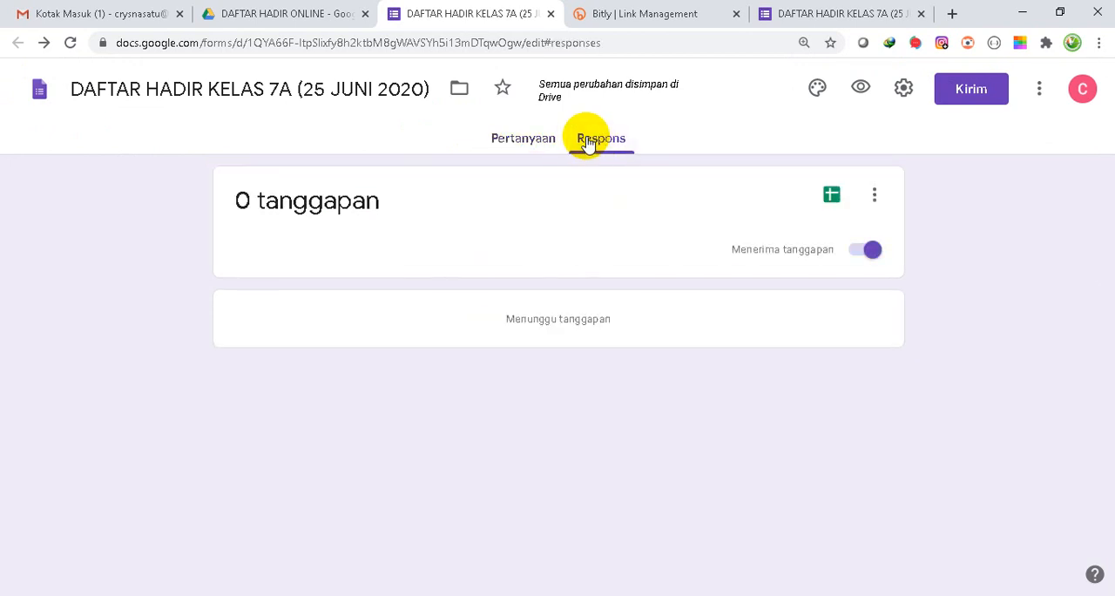
left_click(832, 196)
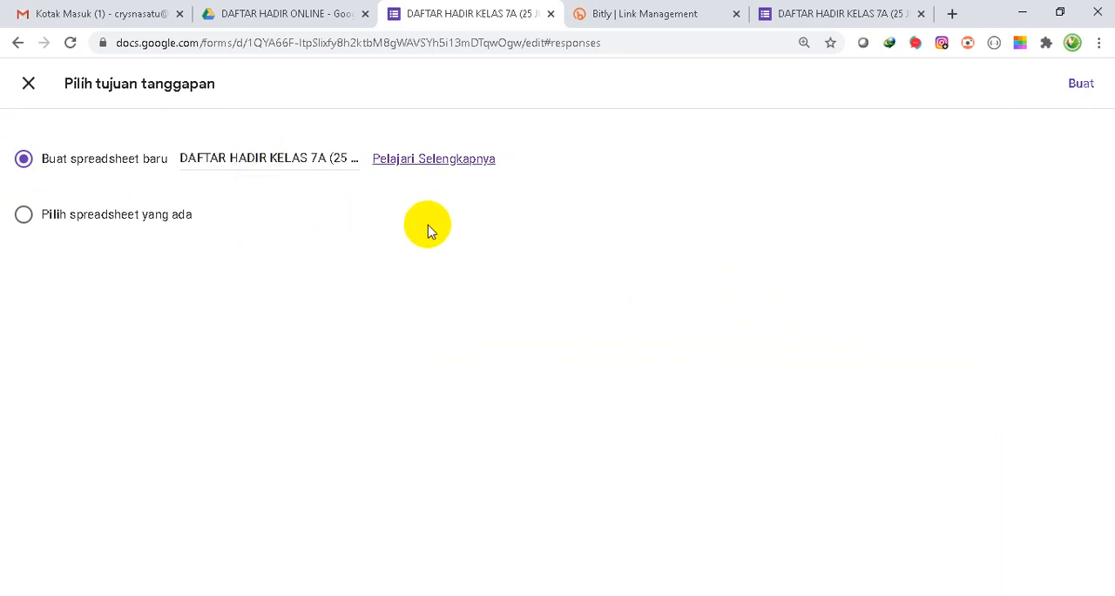
left_click(1082, 85)
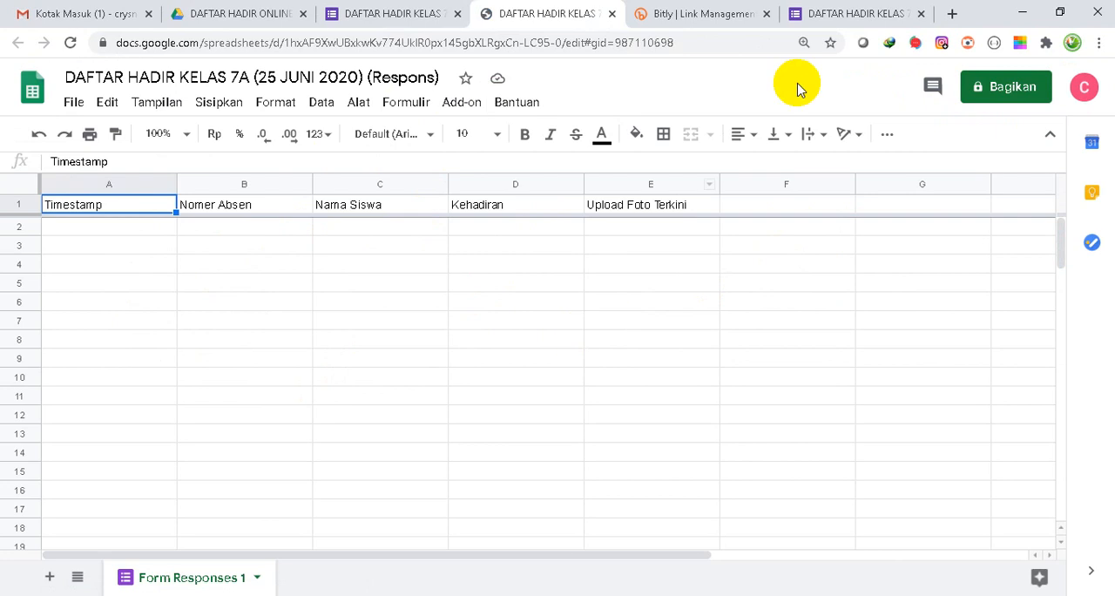
- Compare the live form's questions with the column headers of the response spreadsheet
left_click(810, 14)
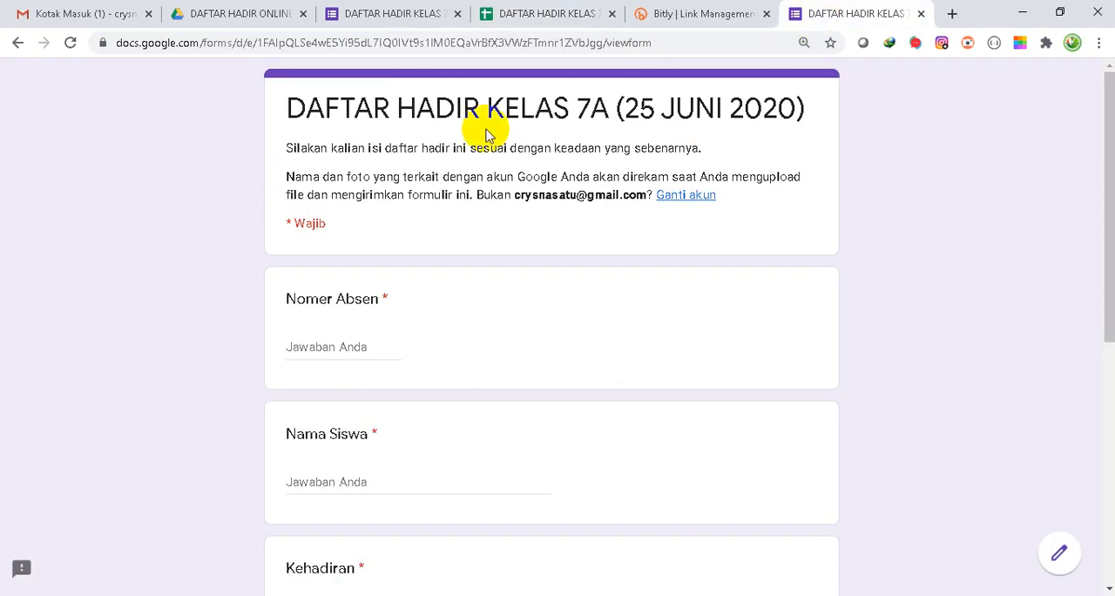
left_click(520, 12)
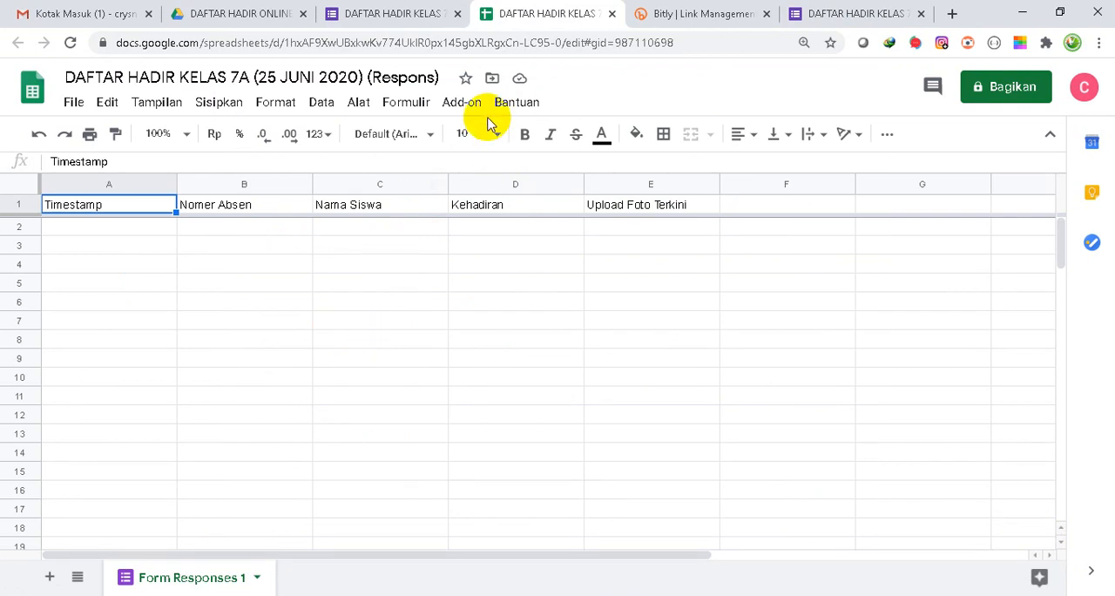
- Stop the form from accepting responses and switch acceptance back on
left_click(401, 12)
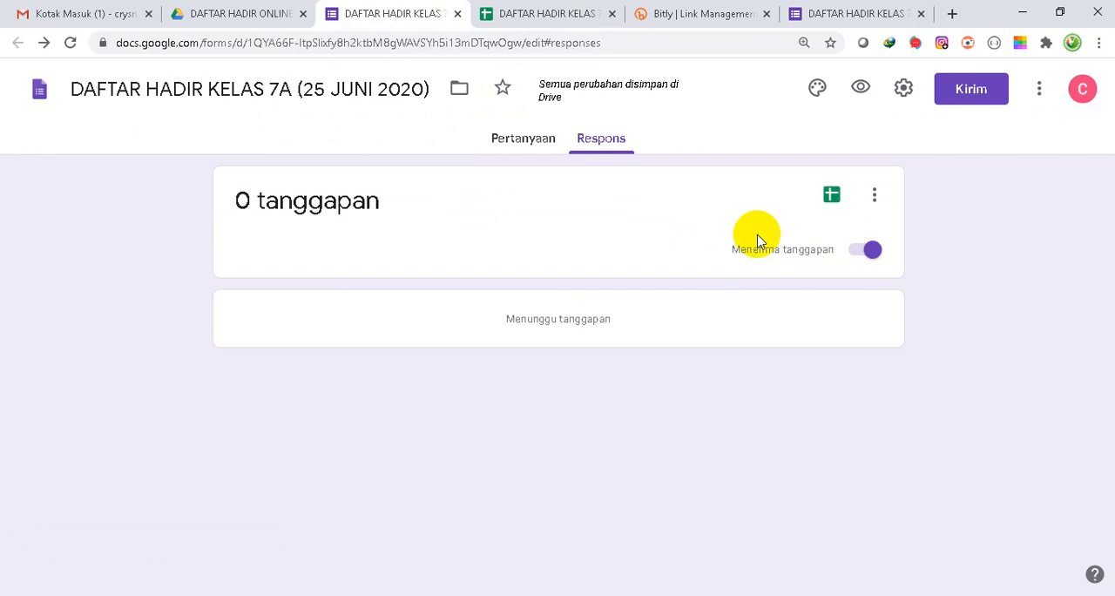
left_click(870, 253)
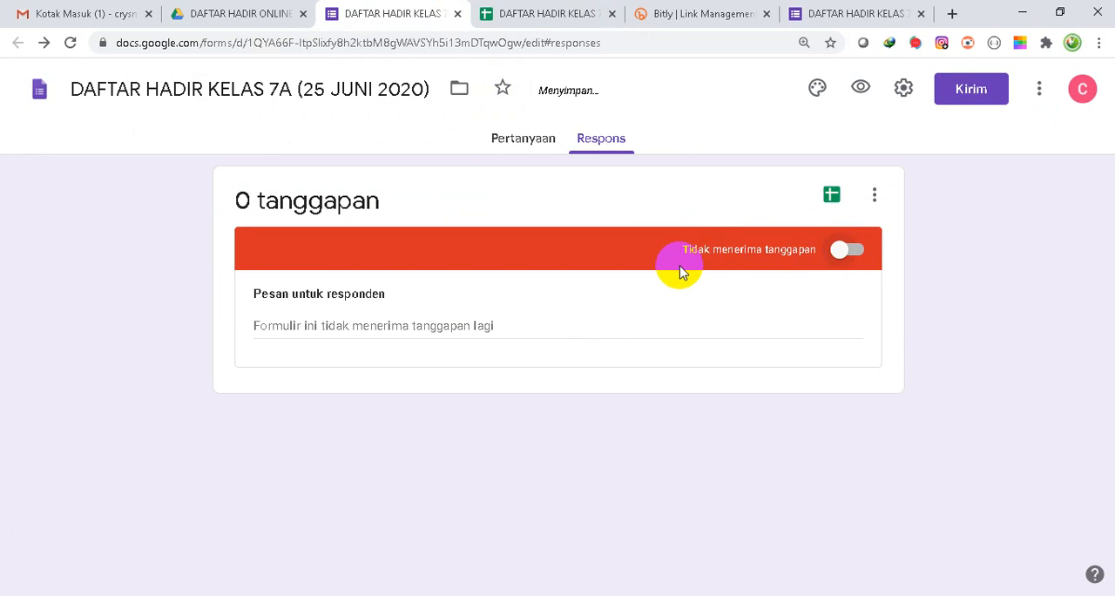
left_click(846, 250)
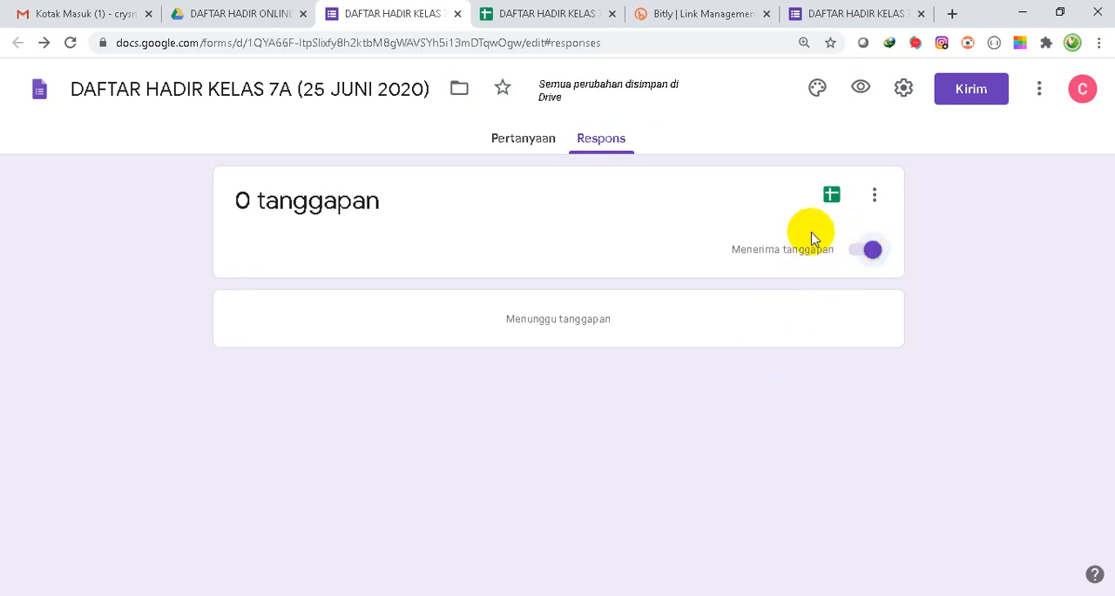
- Fill in the live form with Nomer Absen 01, the student's name and Masuk as the Kehadiran answer
left_click(854, 14)
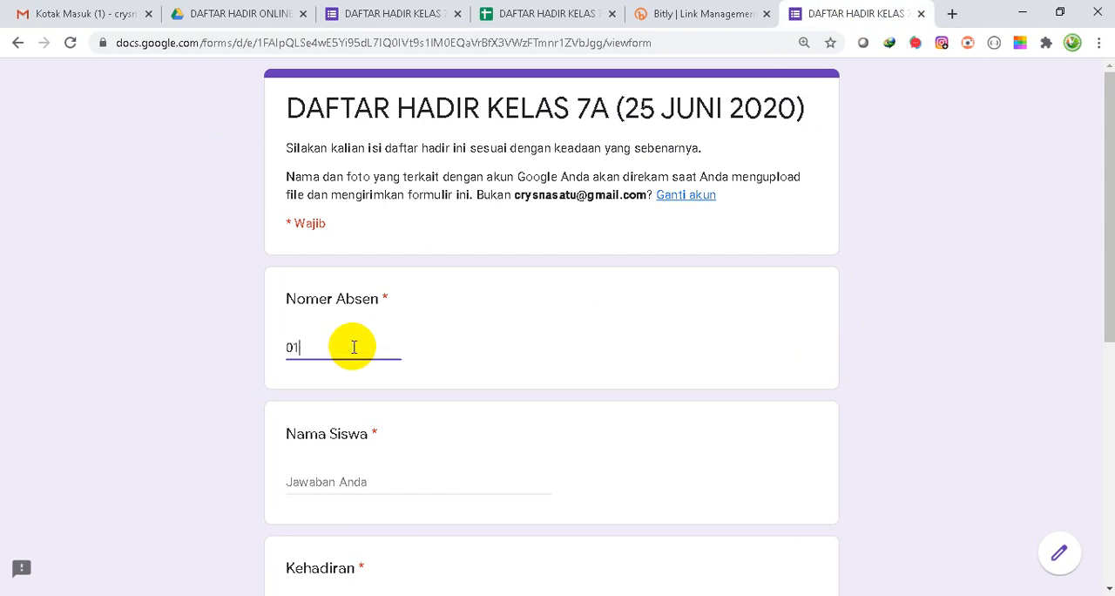
scroll(353, 346, "down", 1)
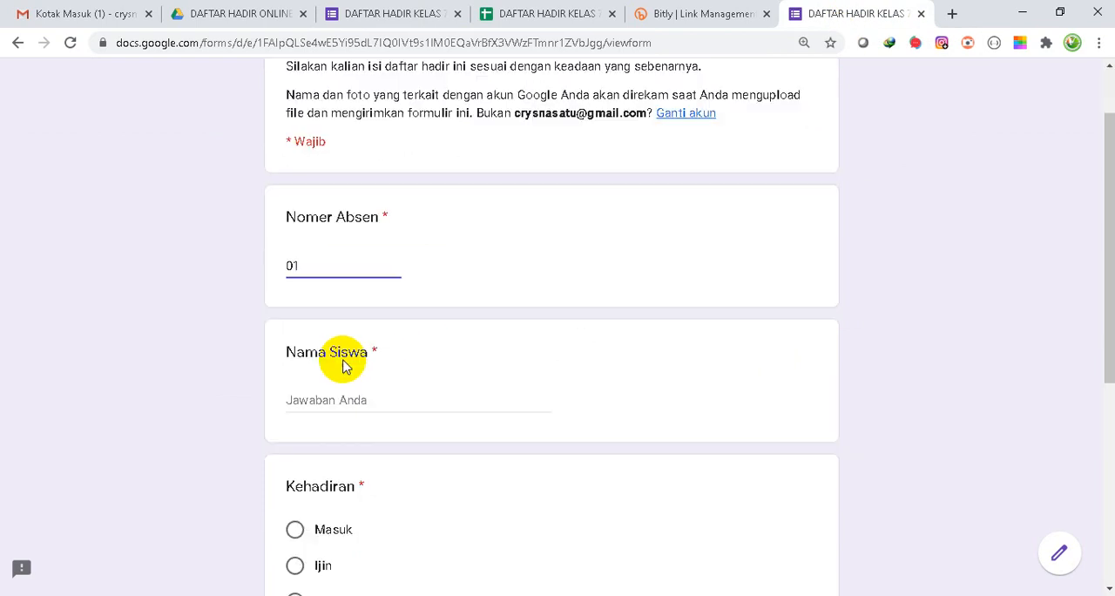
left_click(347, 406)
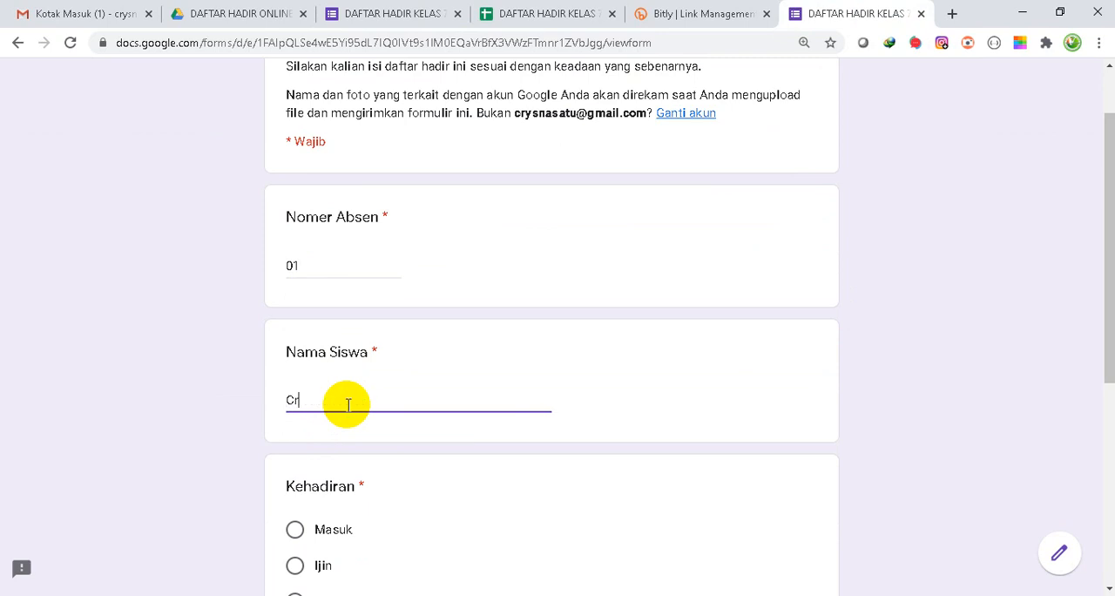
left_click(294, 529)
- Upload the photo FB_IMG_1524480393367.jpg from the FOTO folder for Upload Foto Terkini and submit the form
scroll(532, 459, "down", 5)
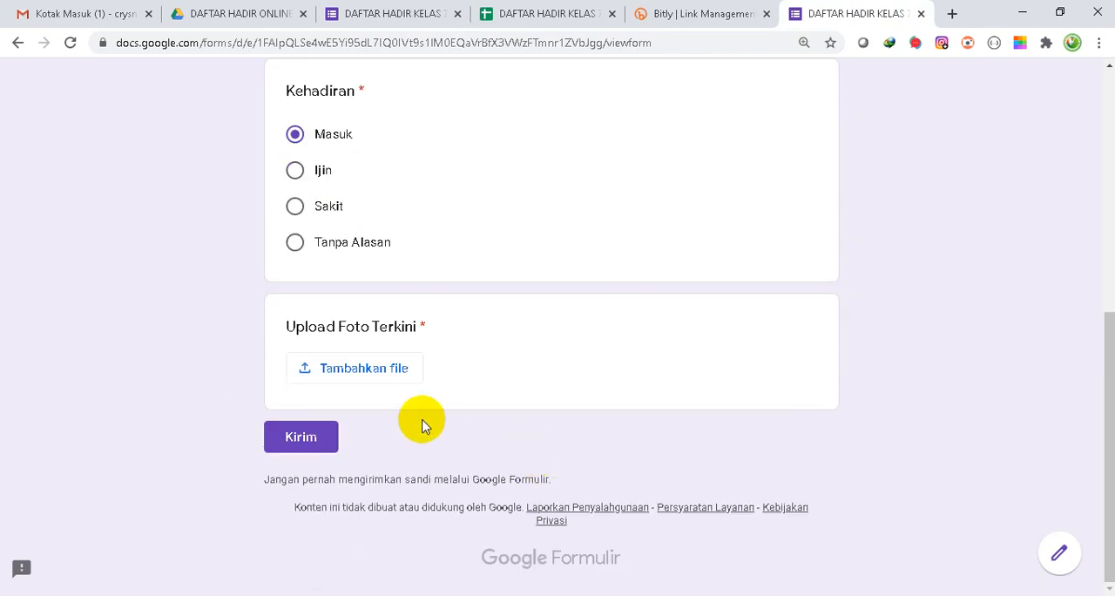
left_click(385, 373)
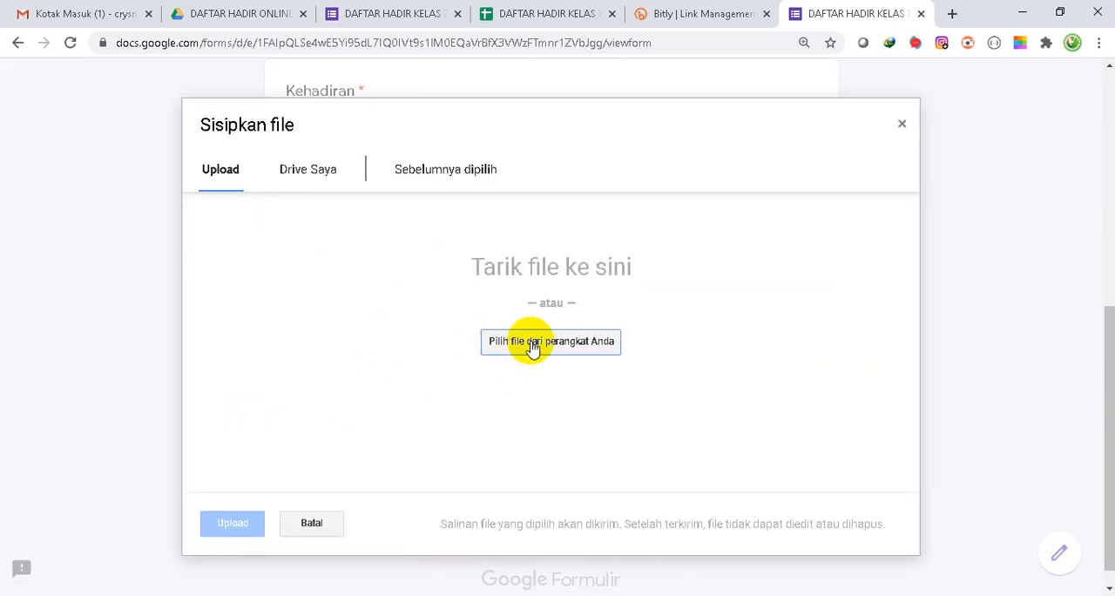
left_click(533, 343)
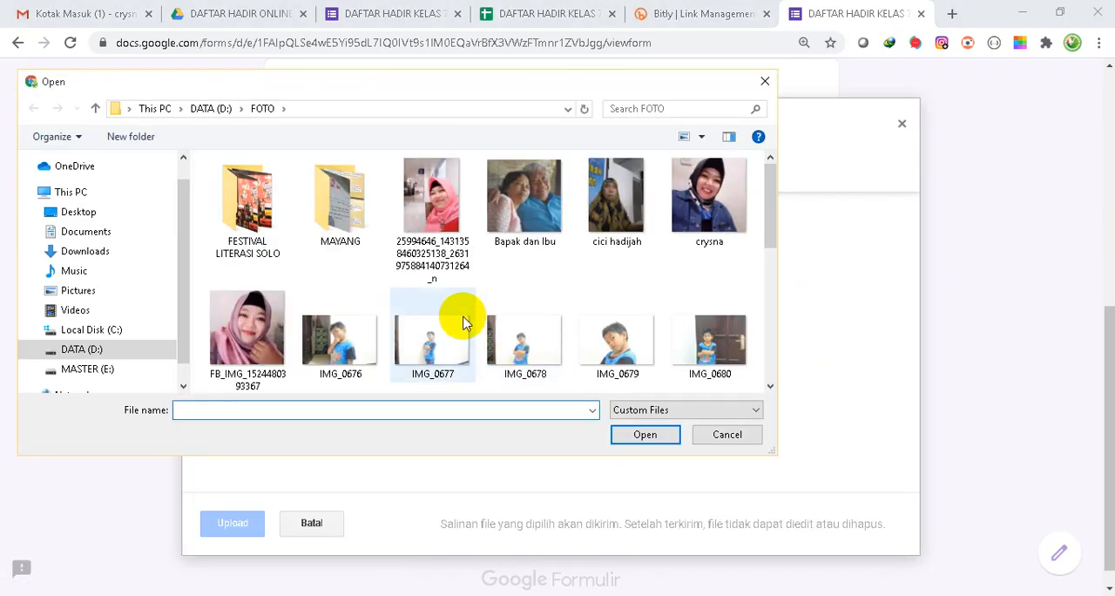
left_click(246, 342)
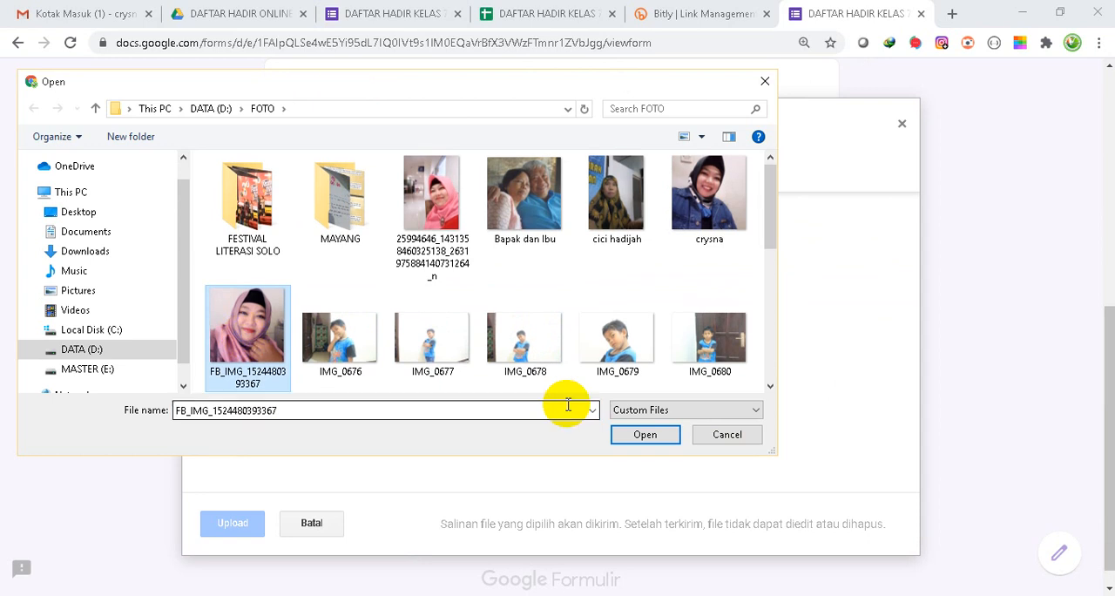
left_click(645, 437)
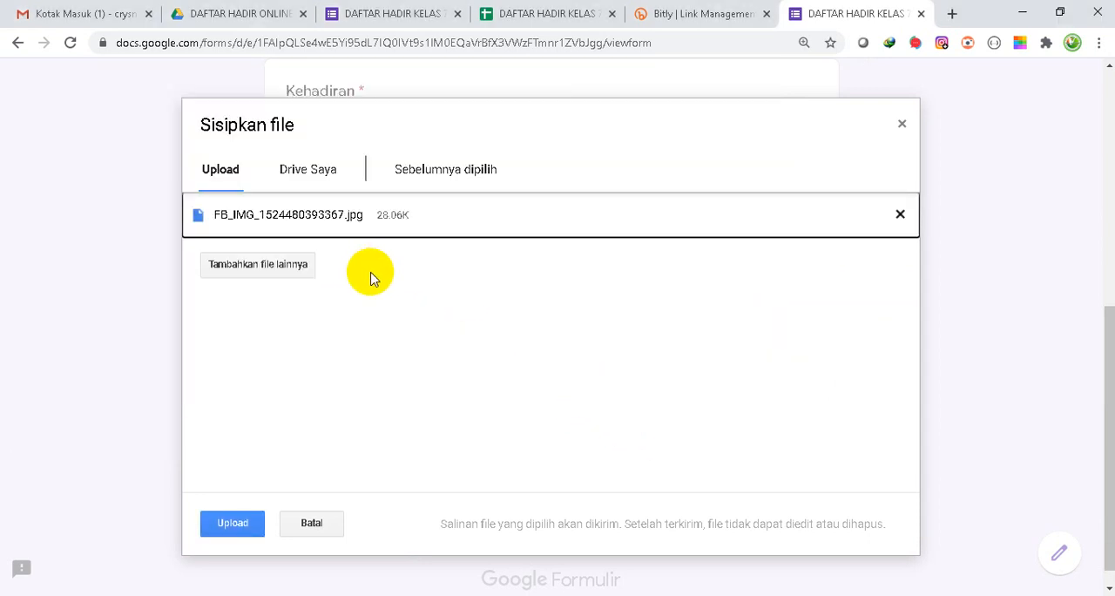
left_click(241, 528)
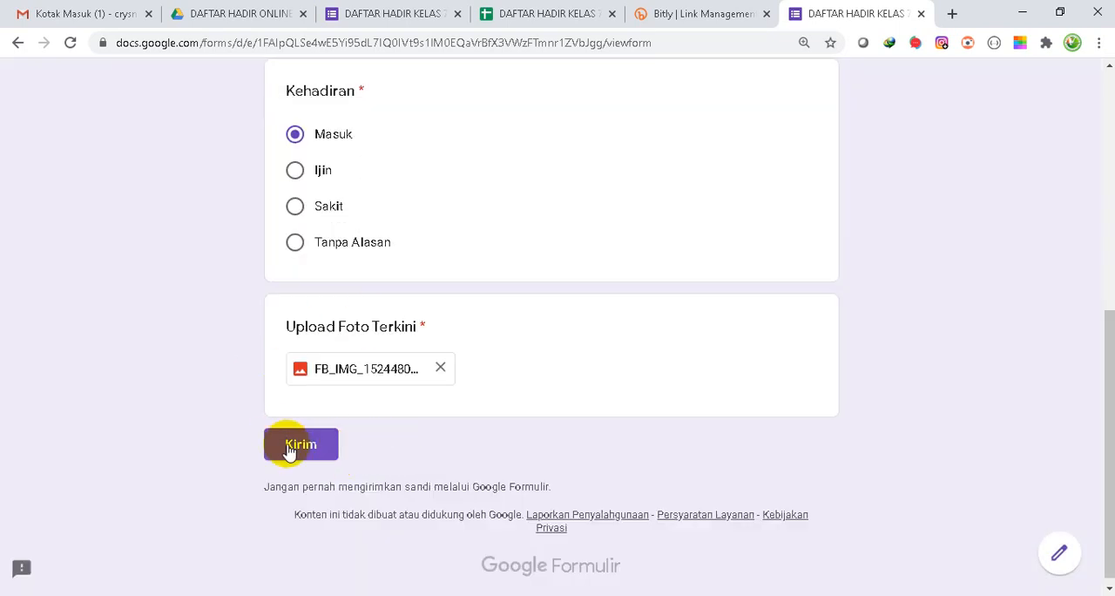
left_click(296, 446)
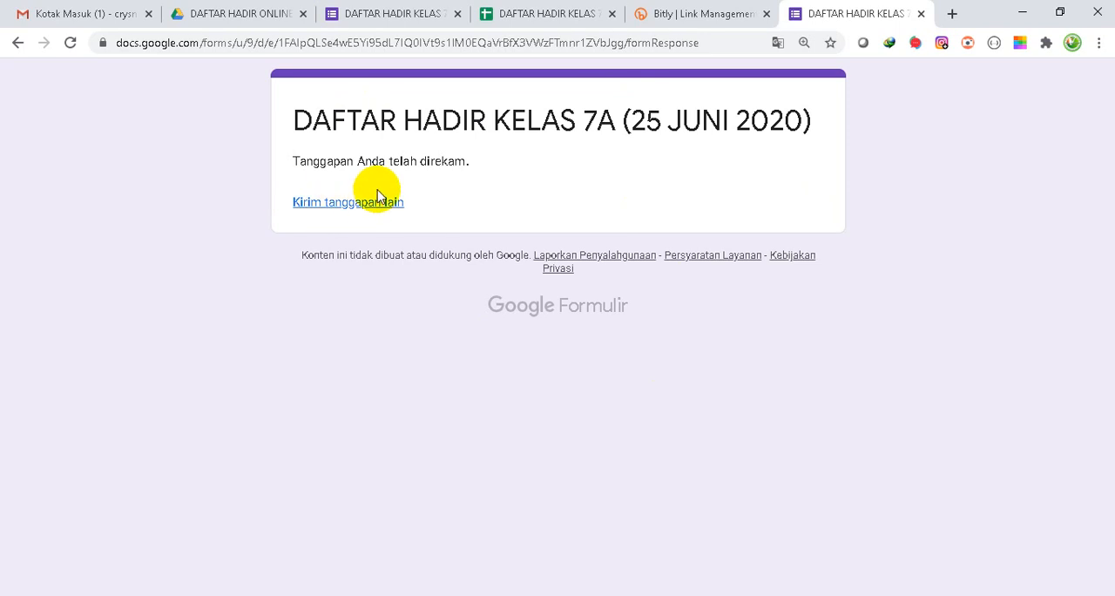
- Check the submitted response in the response spreadsheet and open the Upload Foto Terkini (File responses) folder in Google Drive
left_click(545, 11)
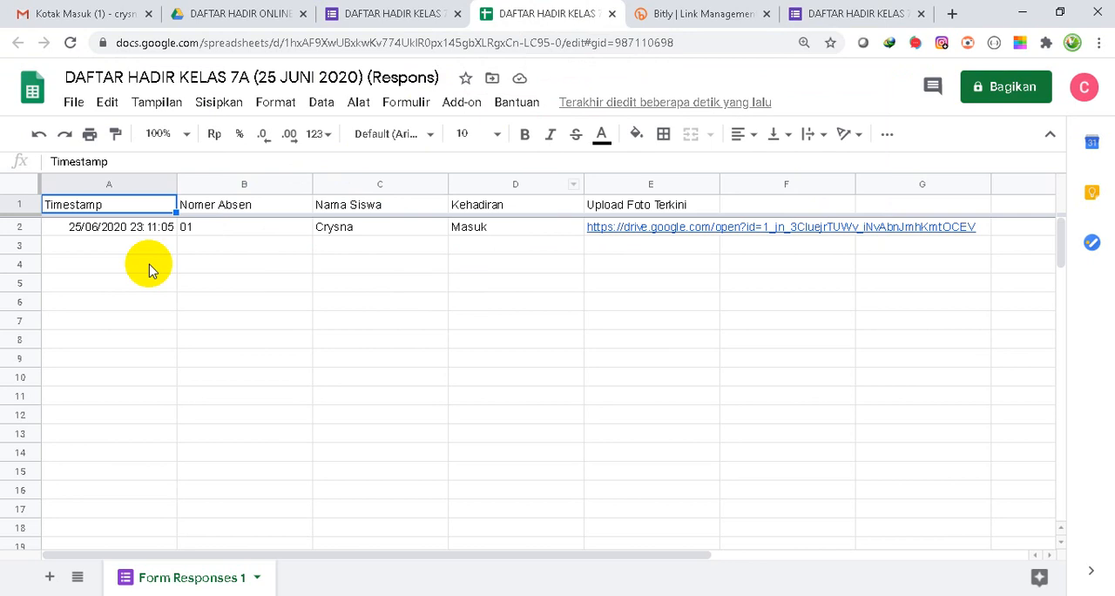
mouse_move(706, 239)
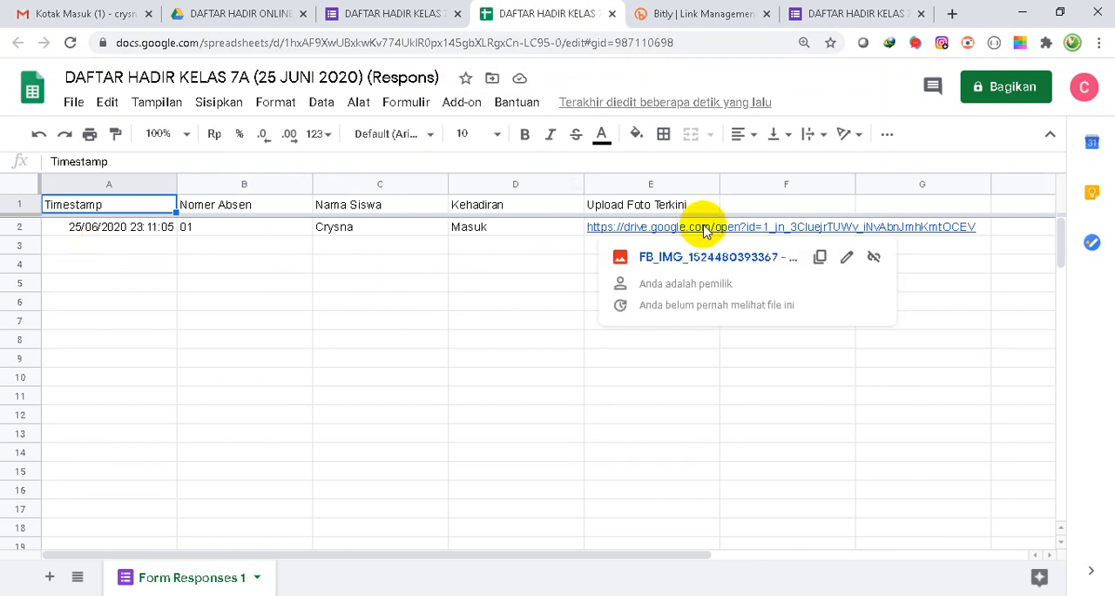
left_click(224, 8)
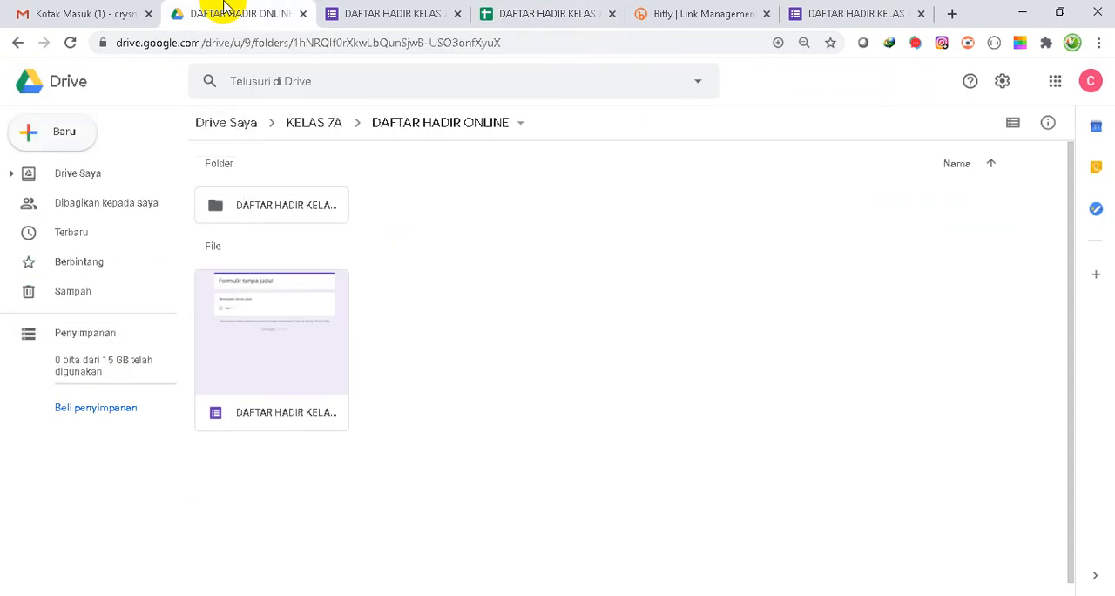
double_click(234, 210)
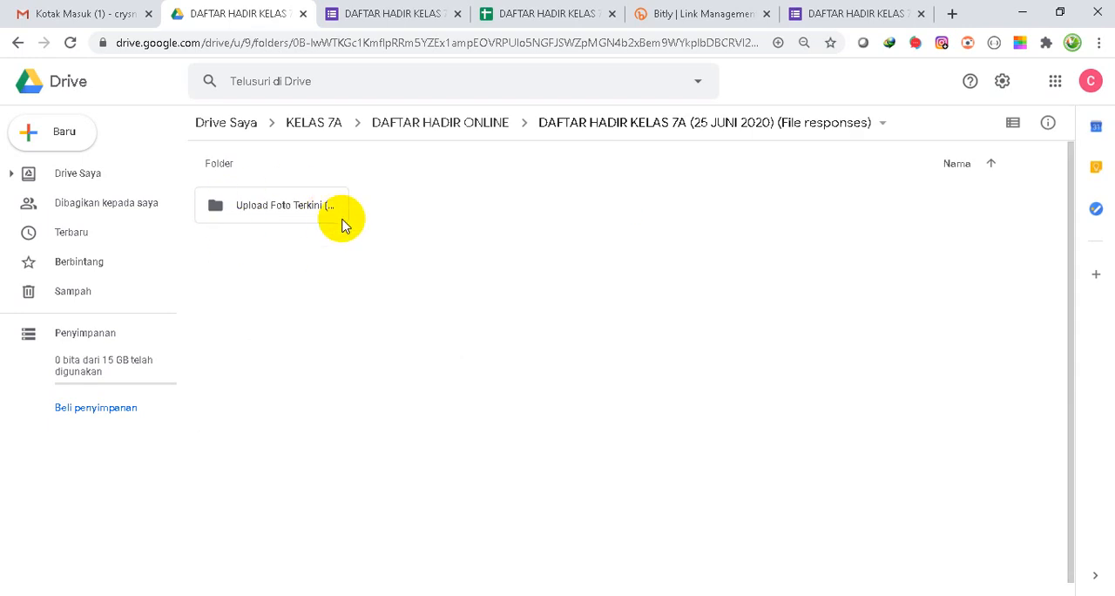
double_click(228, 212)
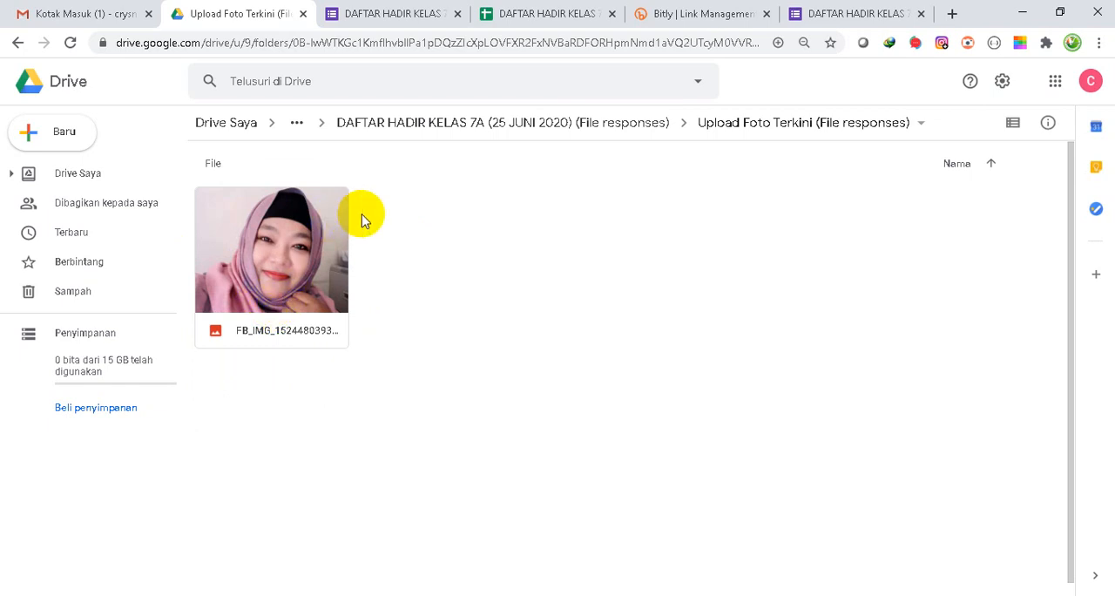
- Return to the form editor's questions and set the form's theme colour to Biru Muda #03a9f4
left_click(376, 14)
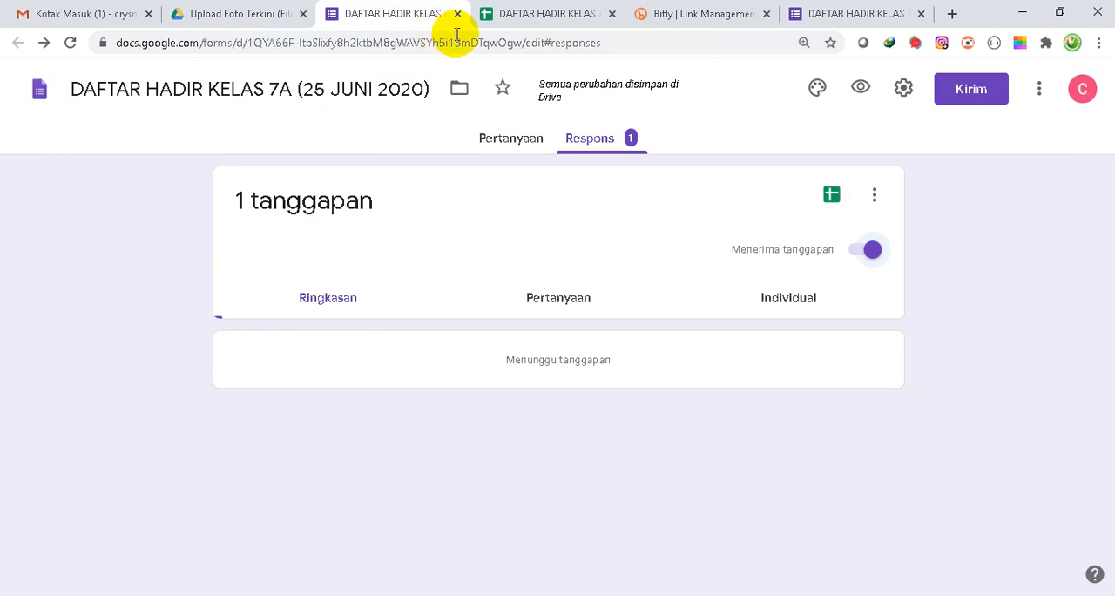
left_click(513, 146)
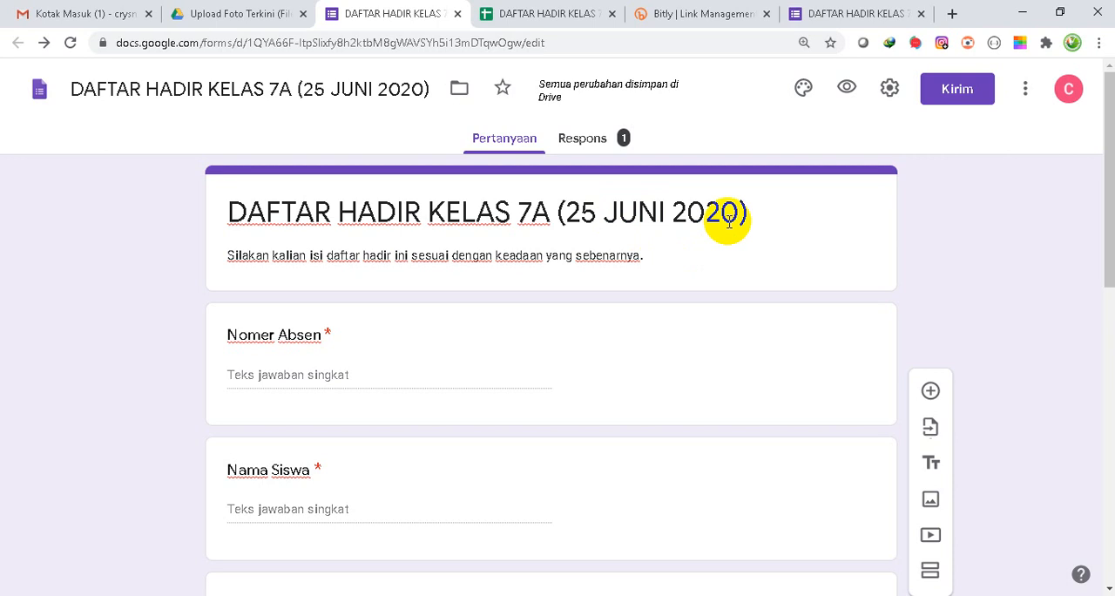
left_click(804, 88)
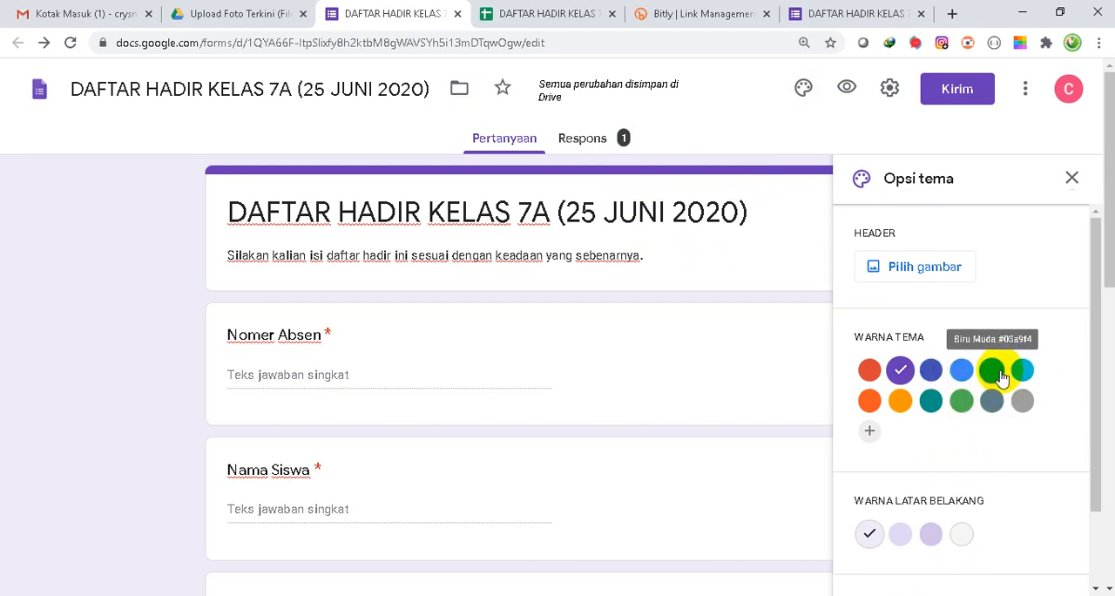
left_click(1001, 374)
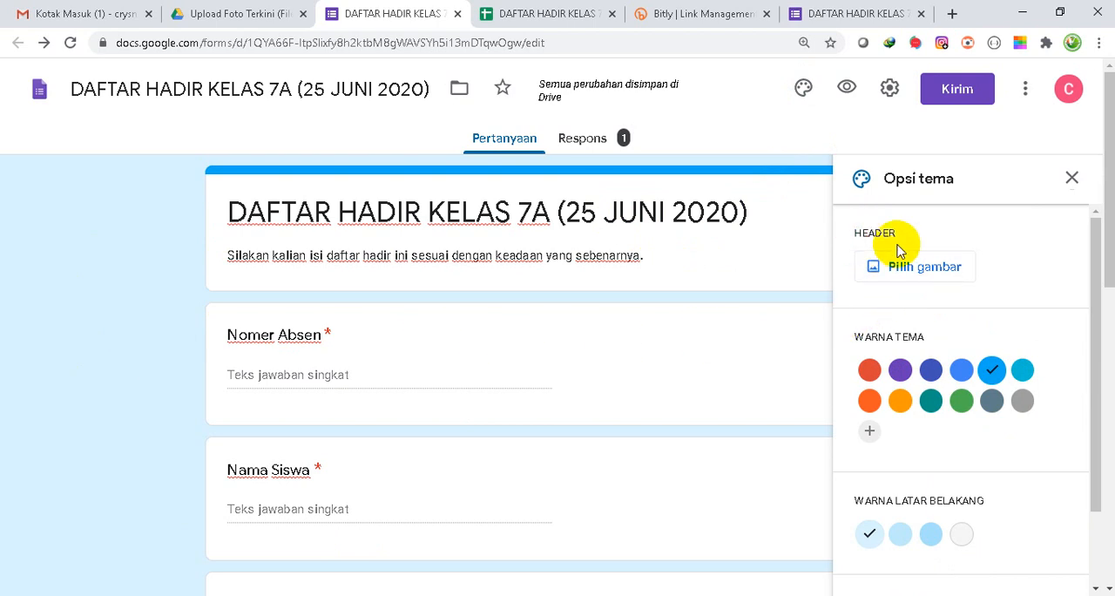
- Apply the illustrated bookshelf image from the Kantor dan Sekolah themes as the form's header and close the theme options
left_click(869, 271)
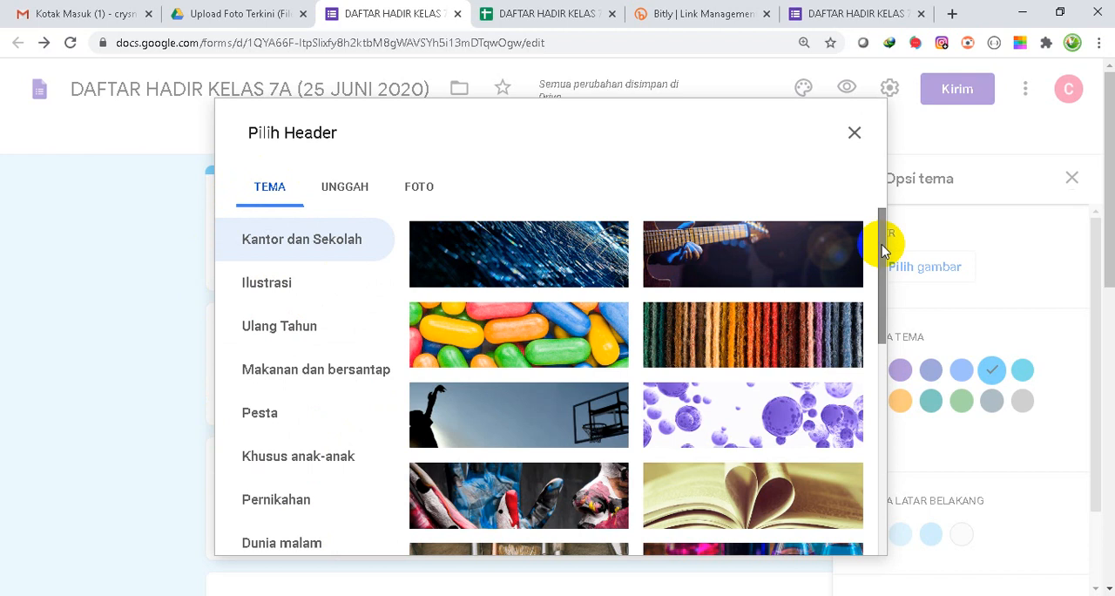
left_click_drag(882, 250, 877, 224)
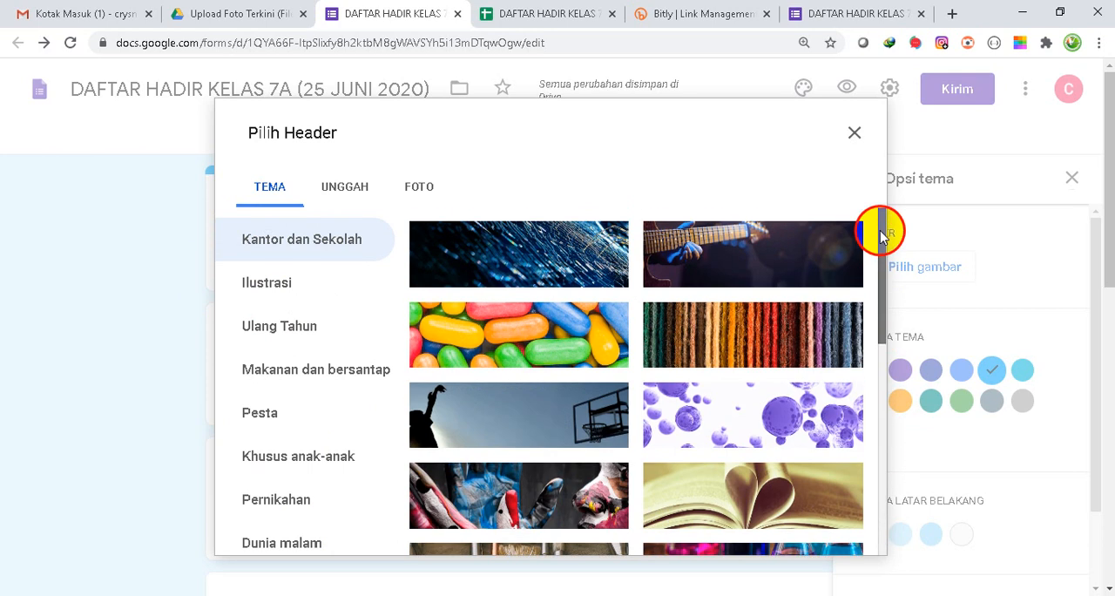
left_click(345, 193)
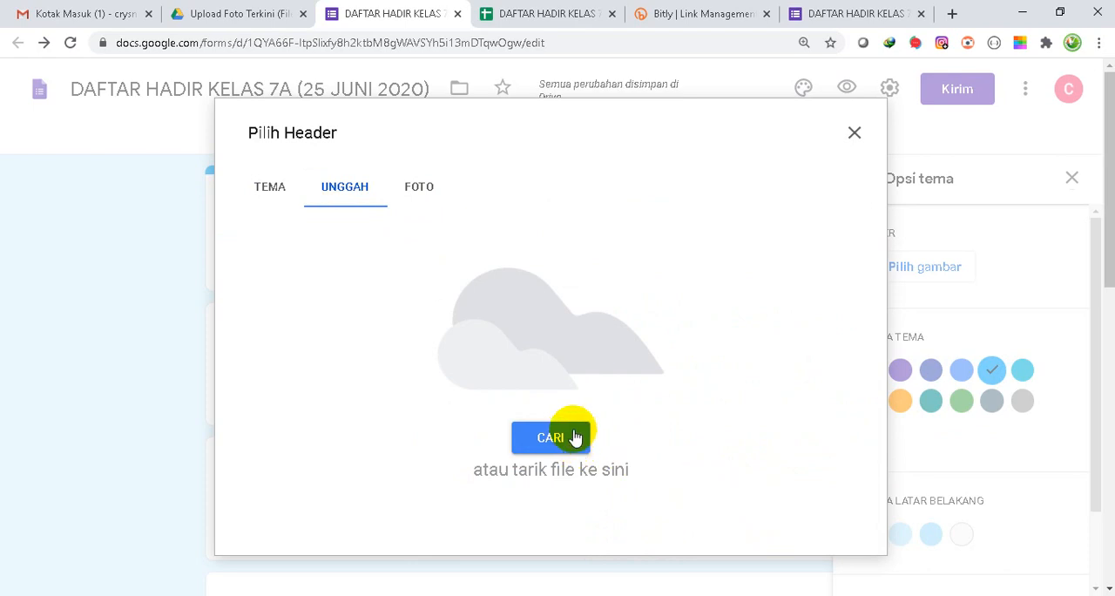
left_click(418, 189)
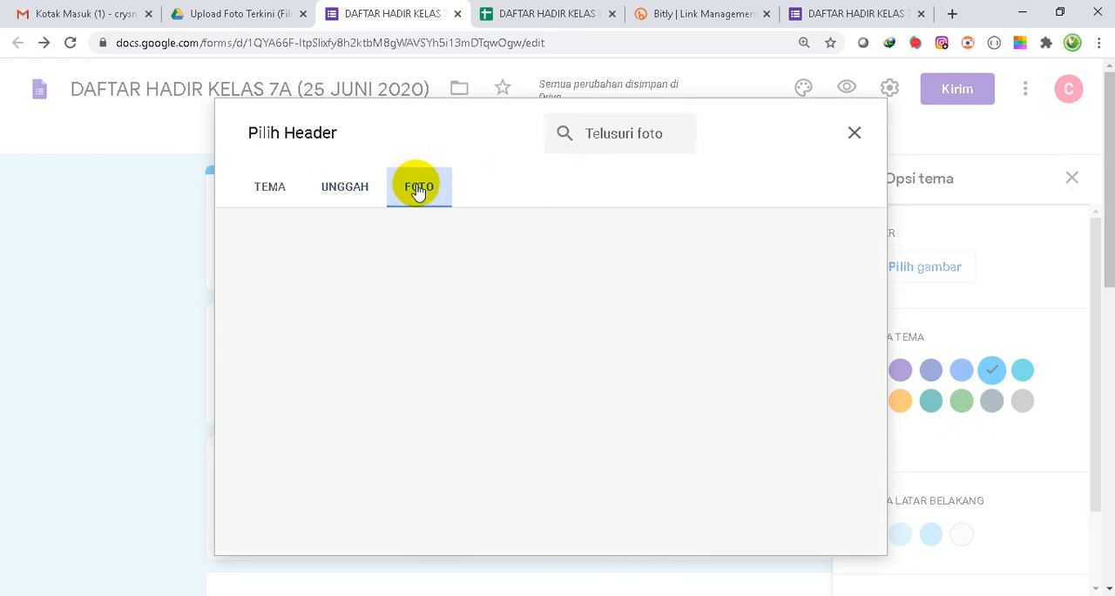
left_click(277, 190)
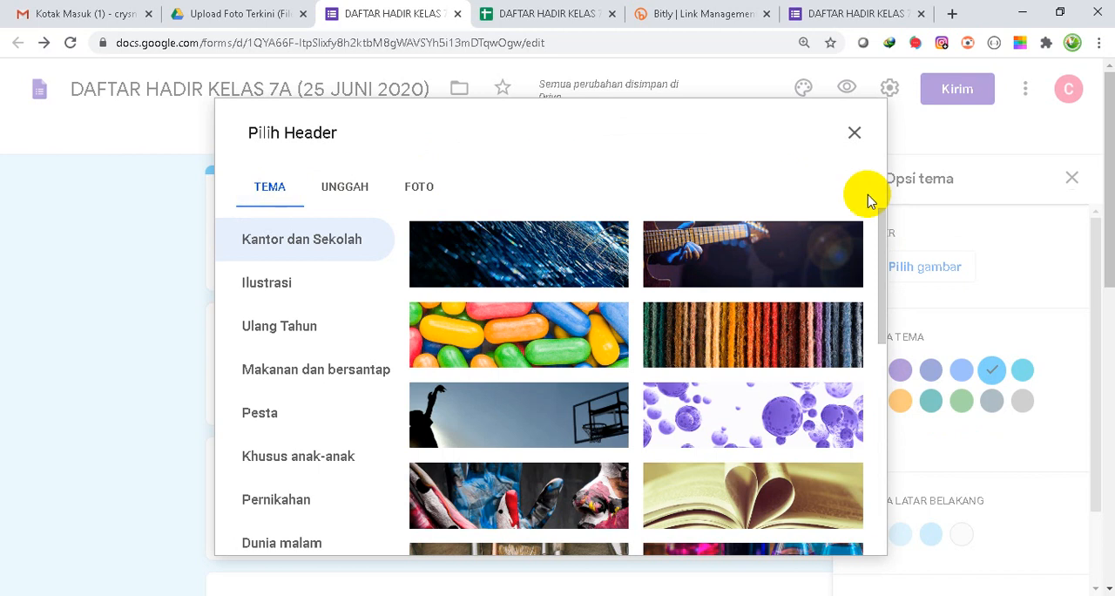
left_click_drag(882, 258, 879, 589)
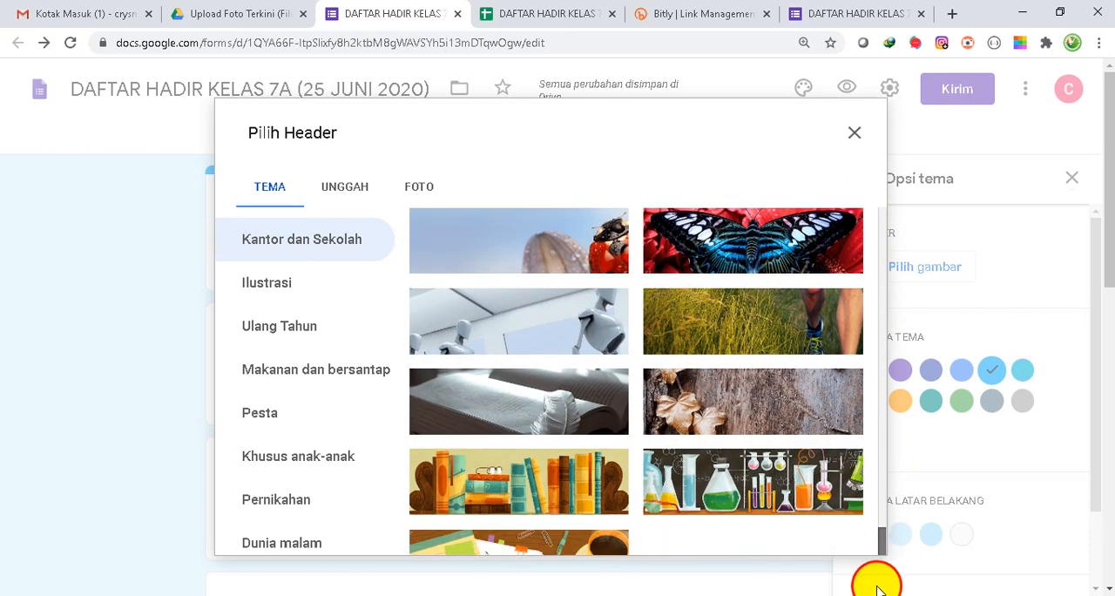
left_click(542, 497)
left_click(841, 538)
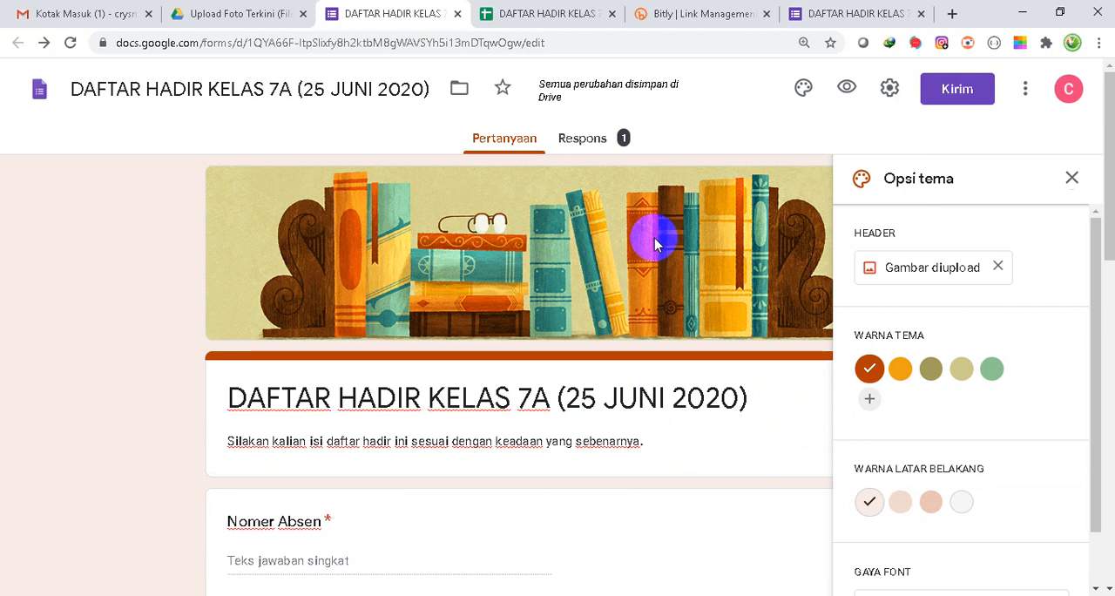
left_click(1073, 179)
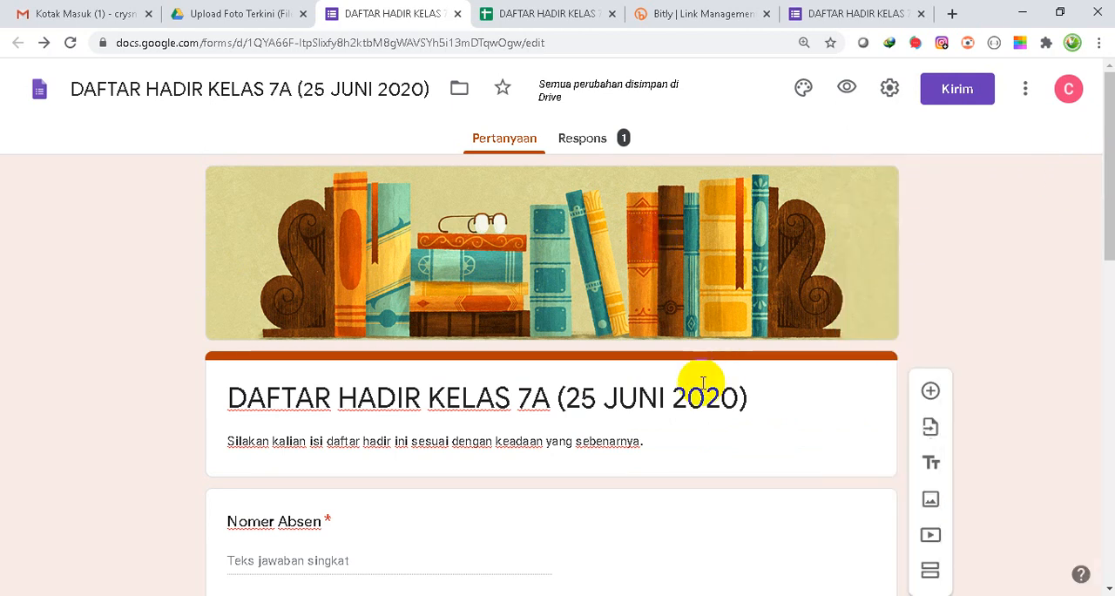
- Review the form's questions, its response summary and the linked response spreadsheet
left_click(647, 402)
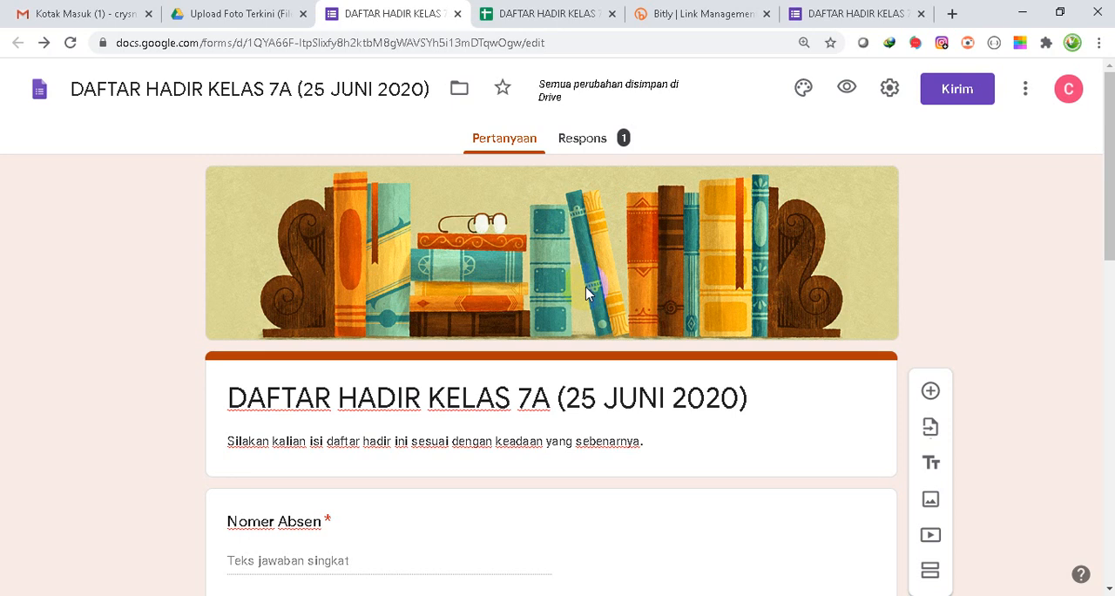
left_click(582, 138)
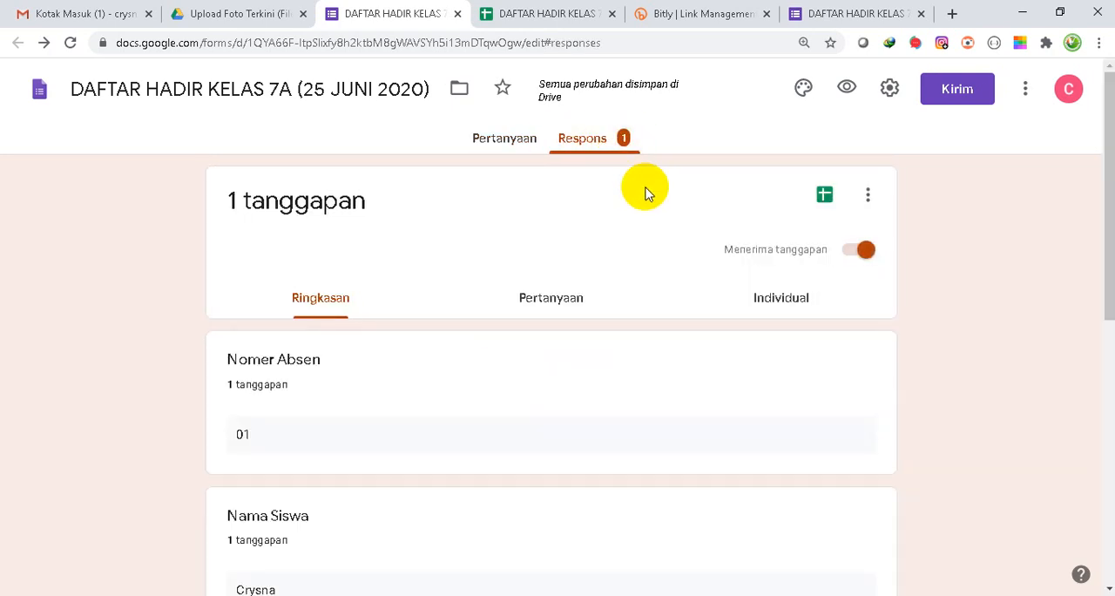
left_click(495, 146)
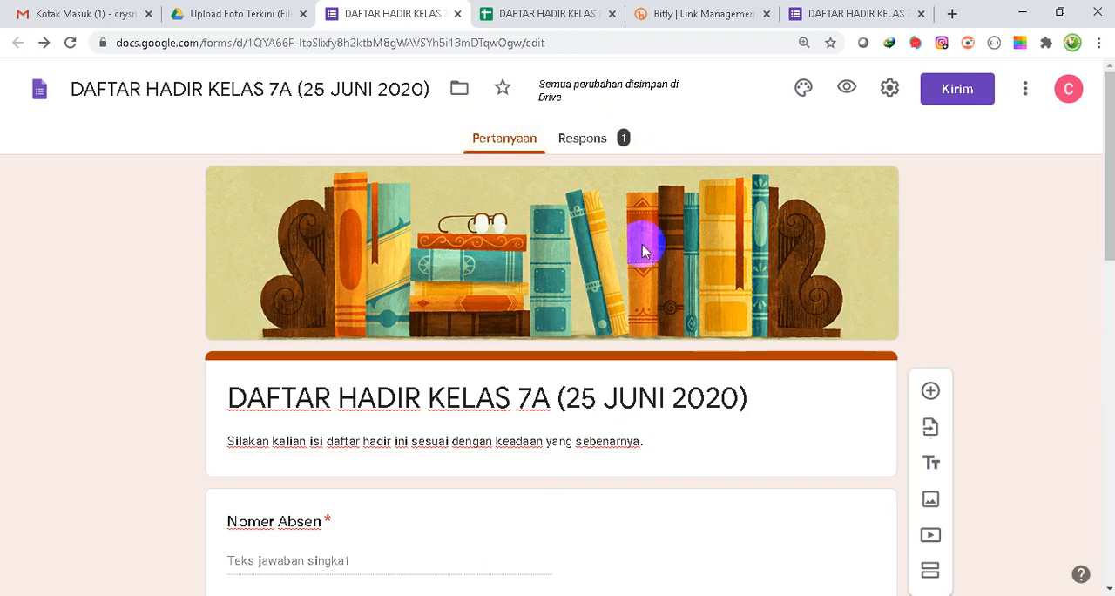
left_click(592, 148)
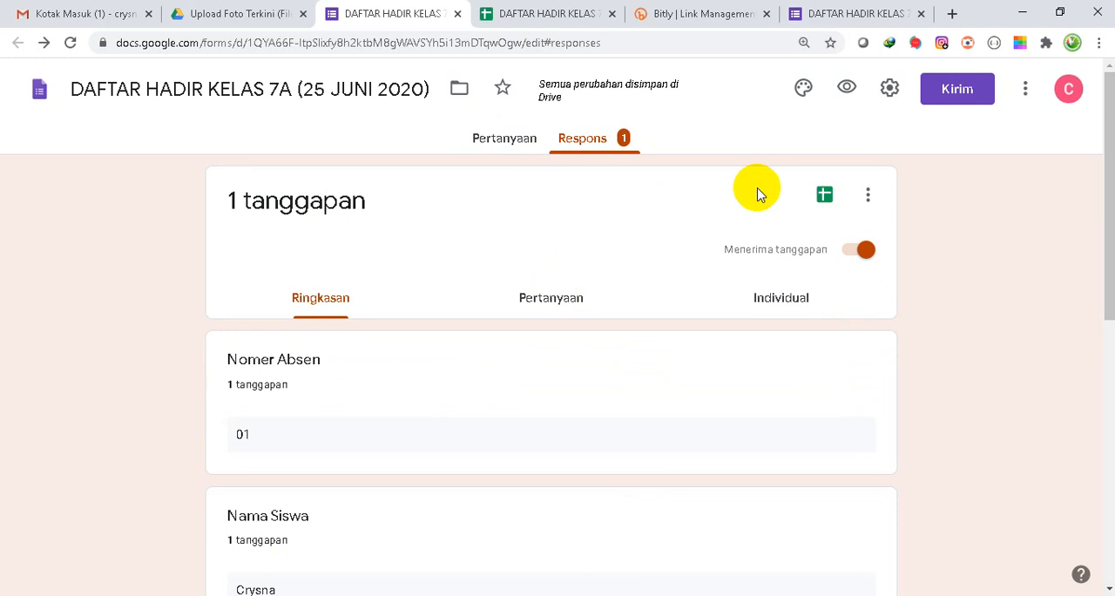
left_click(520, 10)
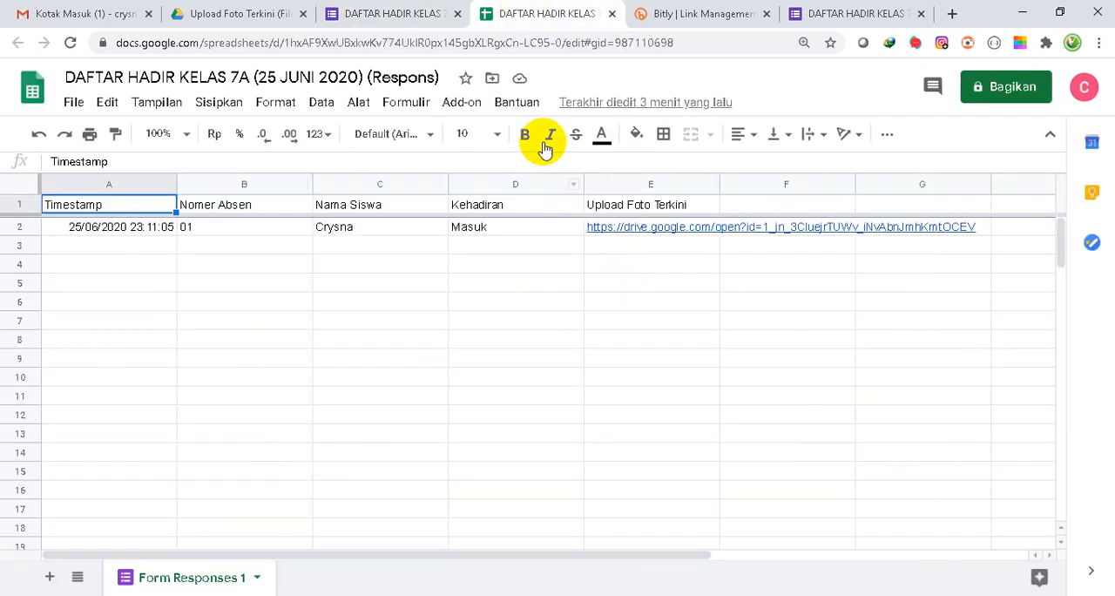
left_click(397, 16)
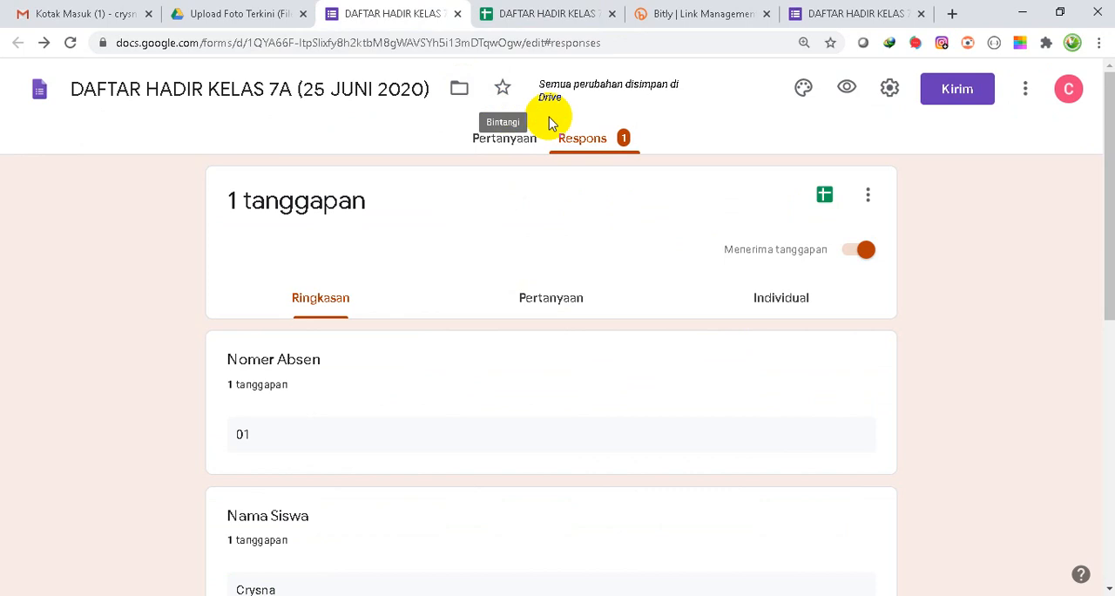
- View the form's sharing link and the uploaded photo folder in Google Drive, and close the form's sending options
left_click(964, 90)
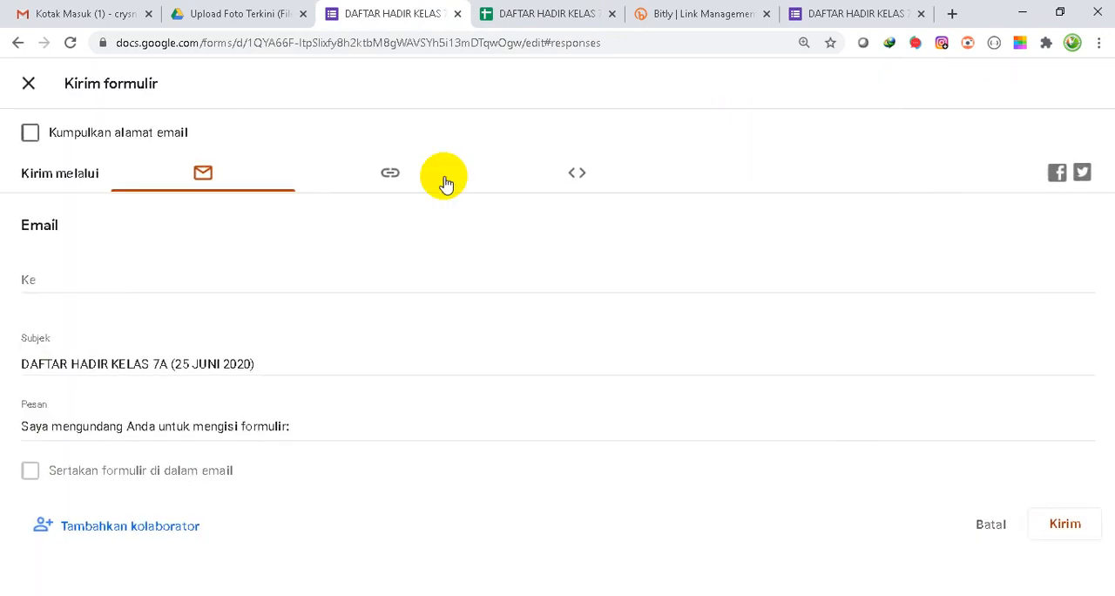
left_click(389, 176)
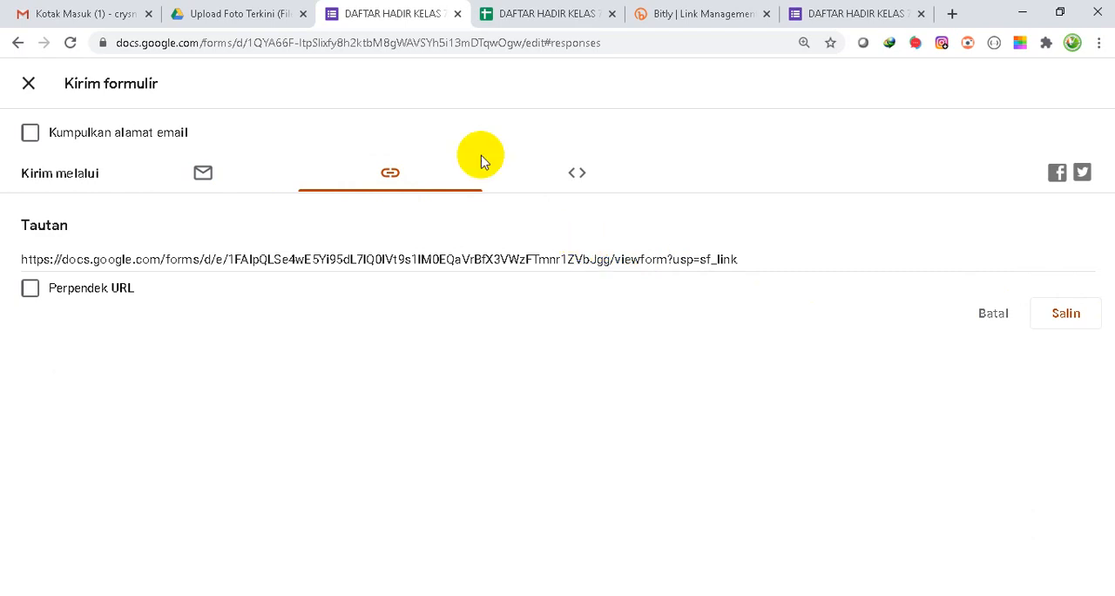
left_click(249, 14)
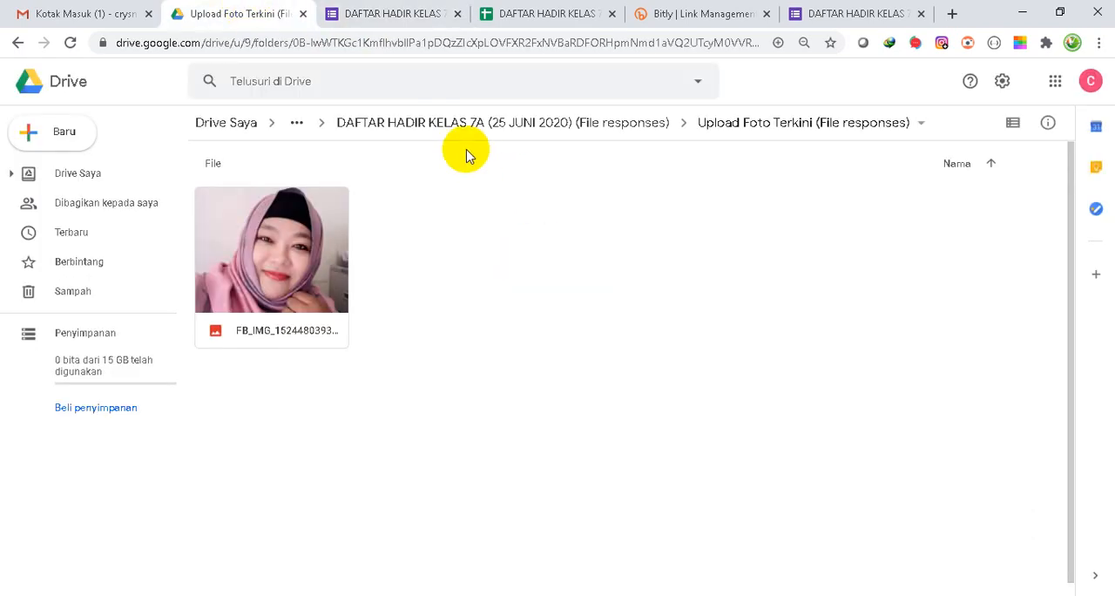
left_click(373, 19)
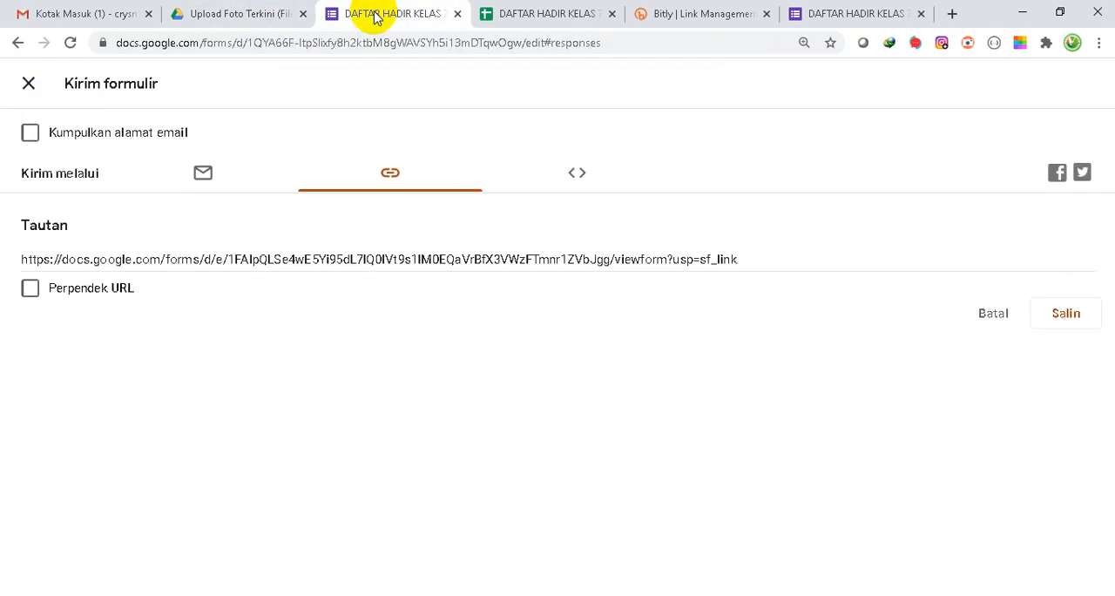
left_click(28, 83)
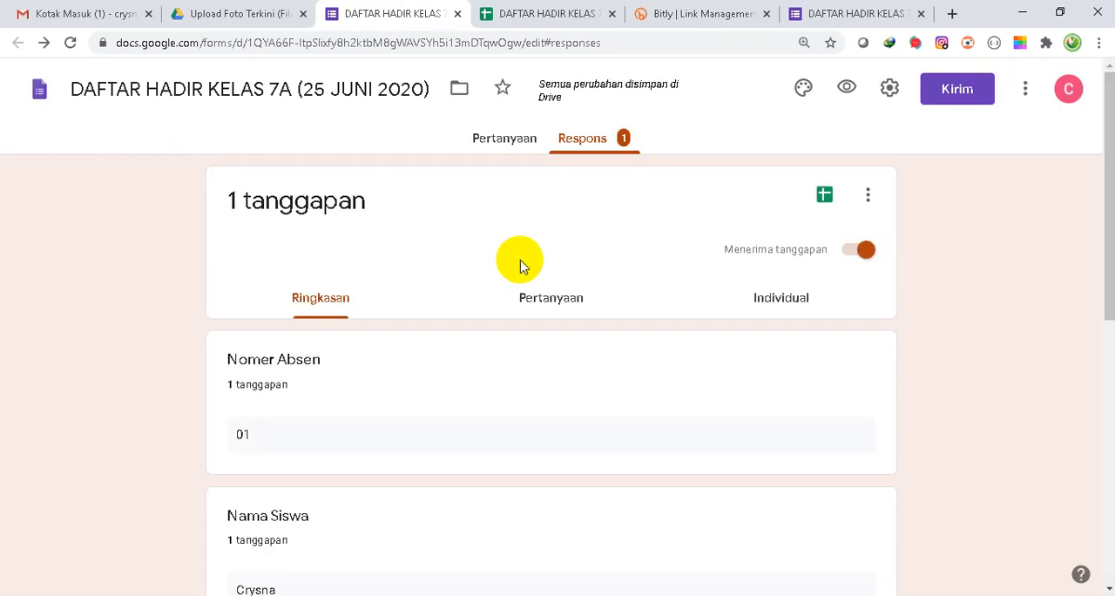
- Return to the form's questions and view its themed header, title and description
left_click(505, 139)
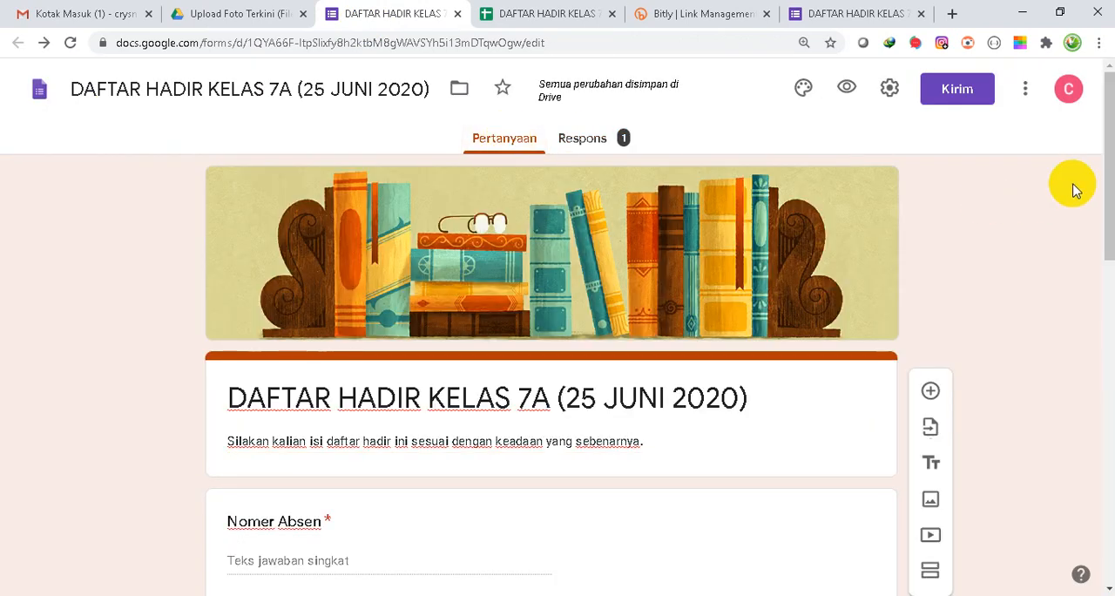
mouse_move(1108, 173)
left_mouse_down()
mouse_move(1110, 450)
mouse_move(1110, 170)
left_mouse_up()
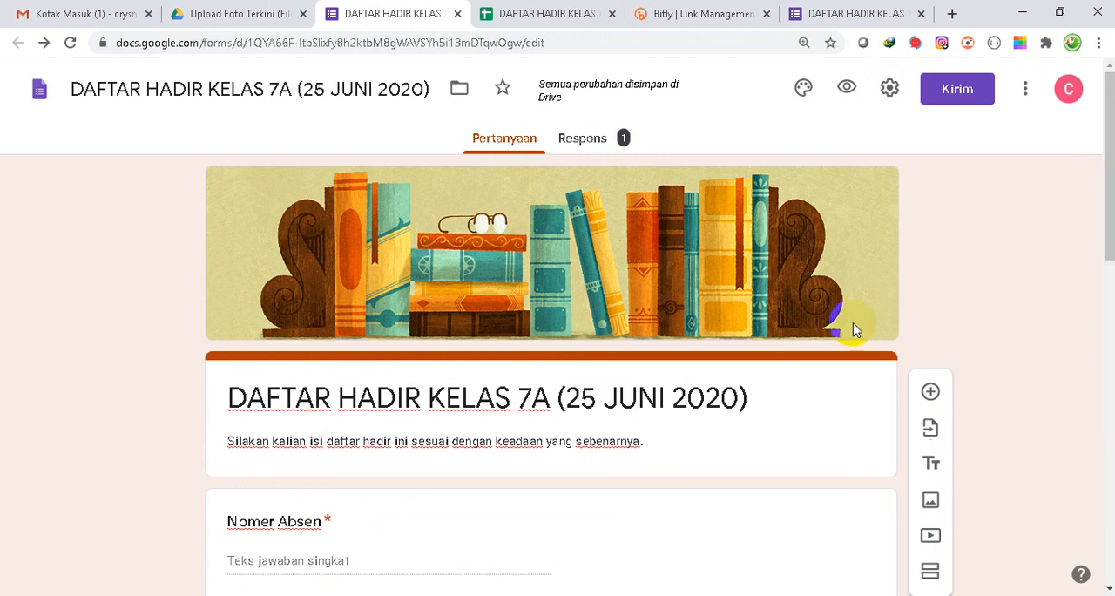
- Switch to the Word document "3. Membuat Daftar Hadir Online", review its opening instructions on page 1, and return to the form editor
mouse_move(420, 595)
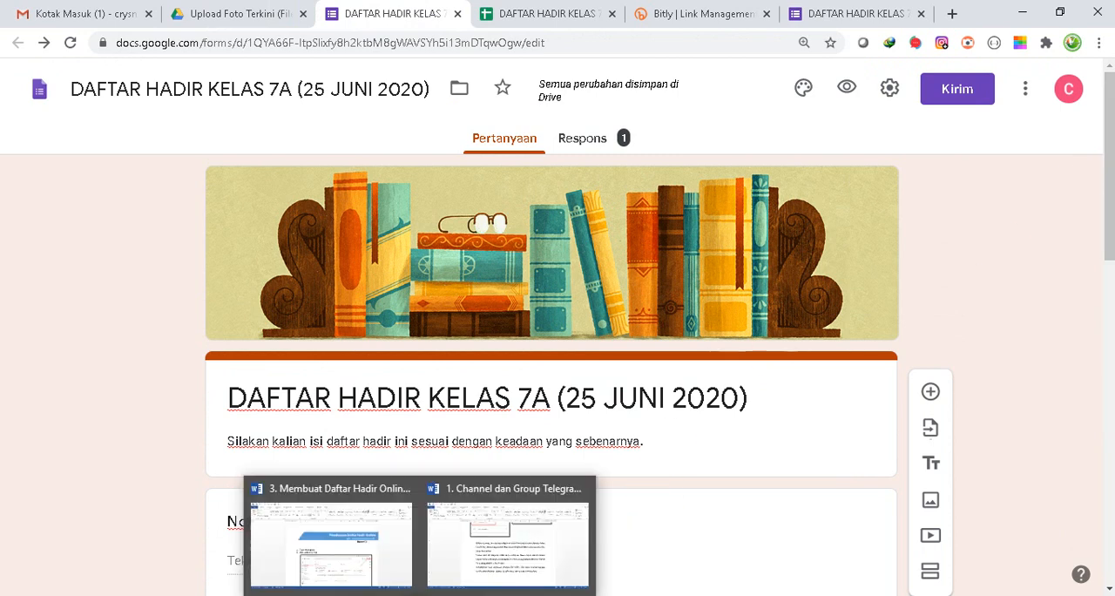
left_click(373, 564)
scroll(723, 347, "down", 3)
scroll(723, 347, "down", 5)
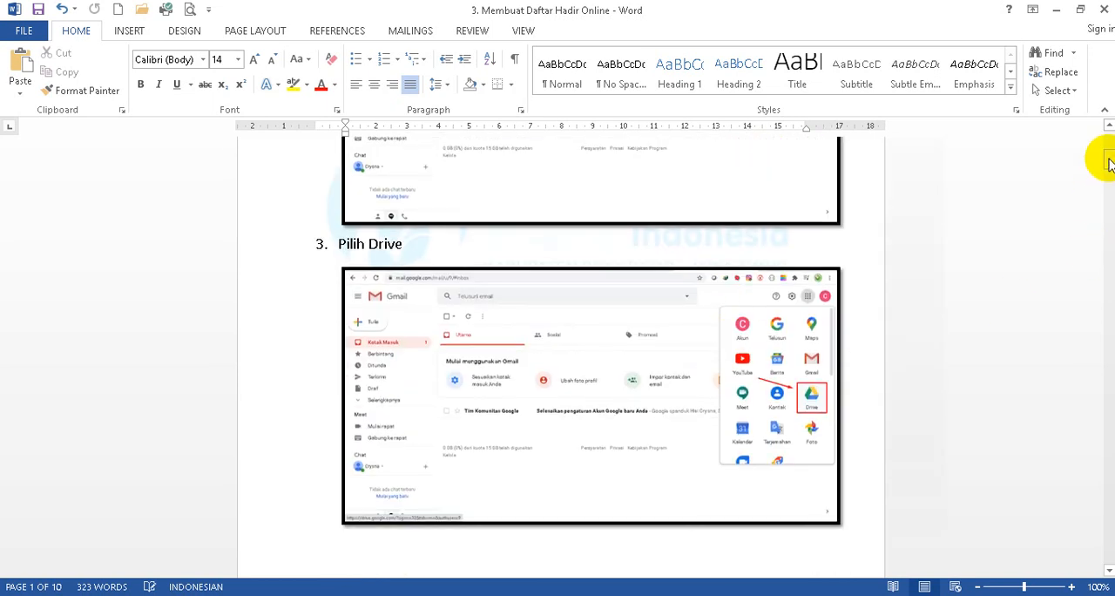
left_click_drag(1110, 164, 1108, 137)
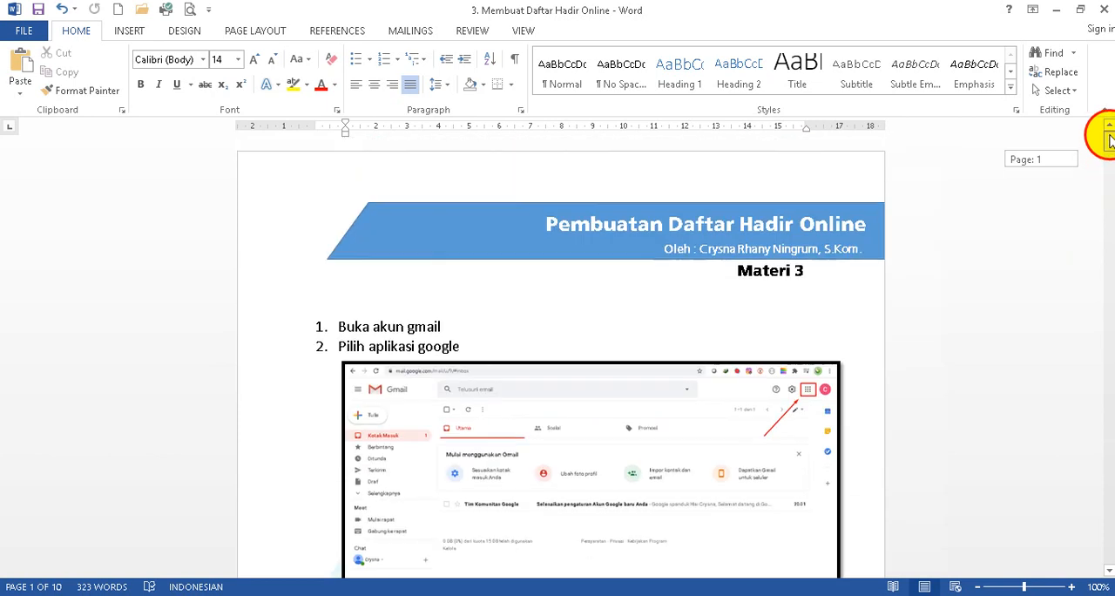
scroll(711, 360, "down", 2)
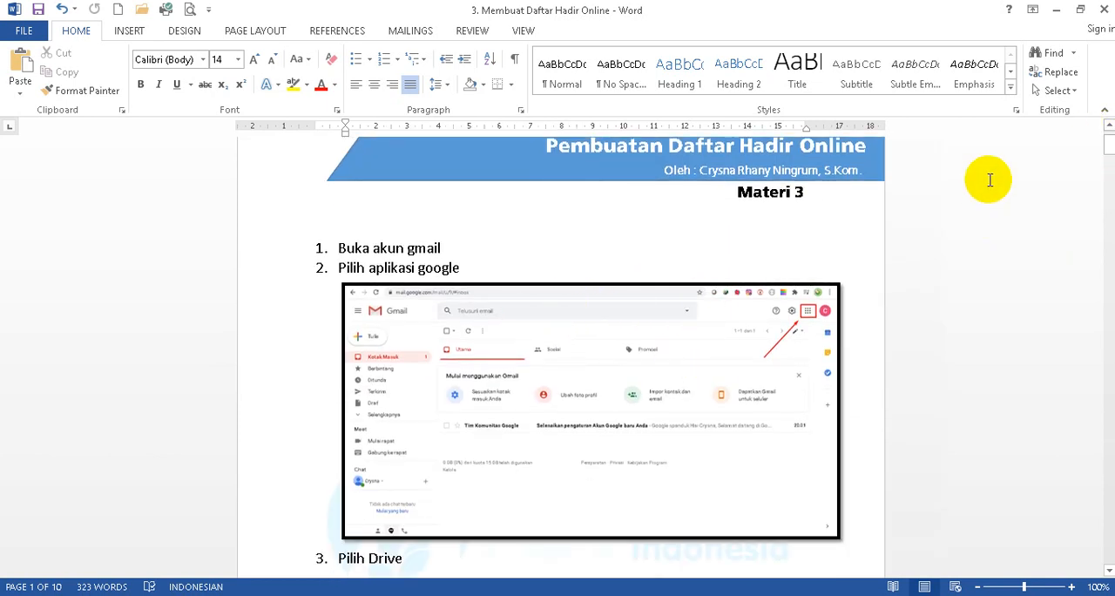
left_click(1110, 146)
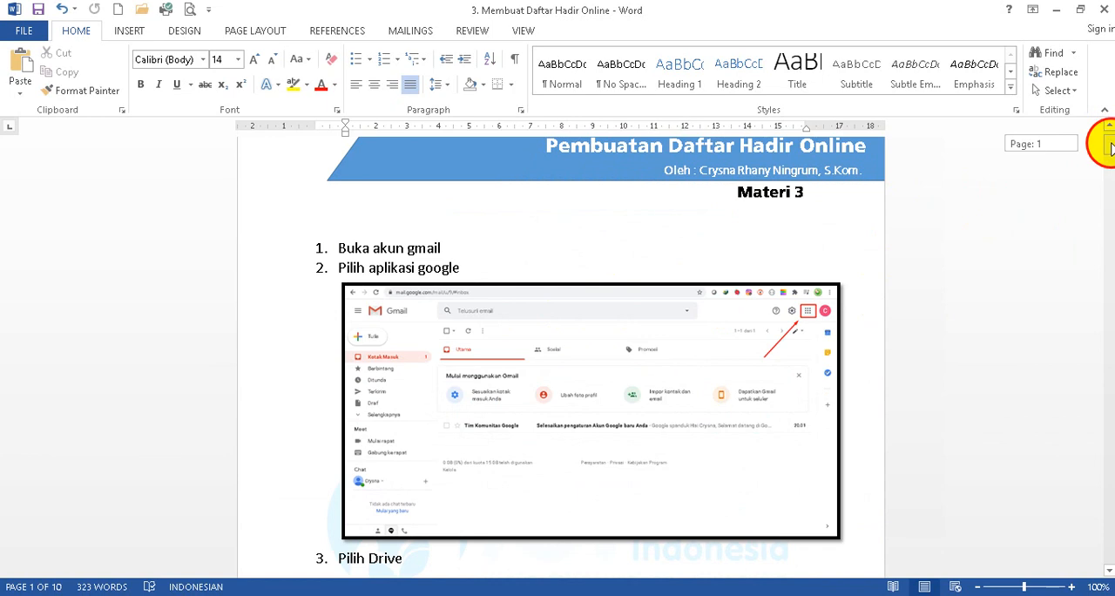
mouse_move(1110, 146)
left_mouse_down()
mouse_move(1103, 317)
mouse_move(1075, 416)
mouse_move(1103, 130)
left_mouse_up()
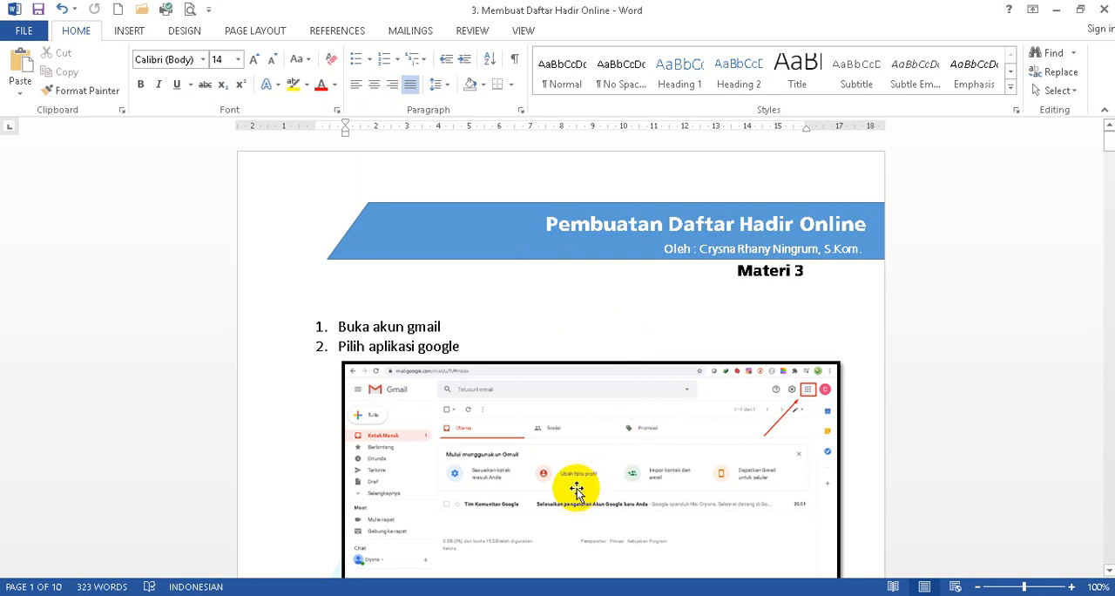
key("alt+Tab")
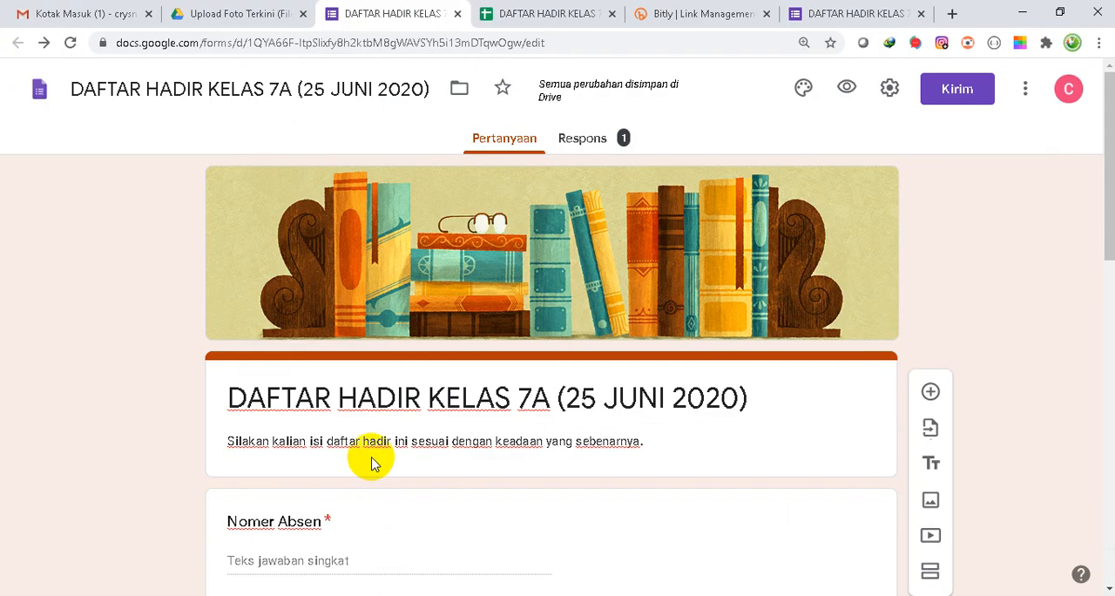